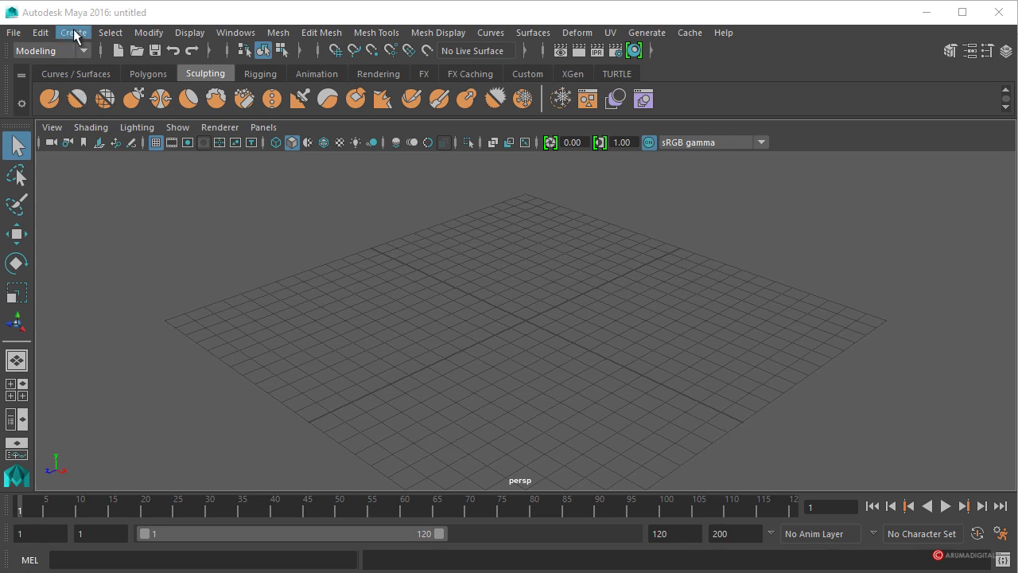
Create a polygon sphere at the centre of the grid.
left_click(74, 35)
mouse_move(159, 89)
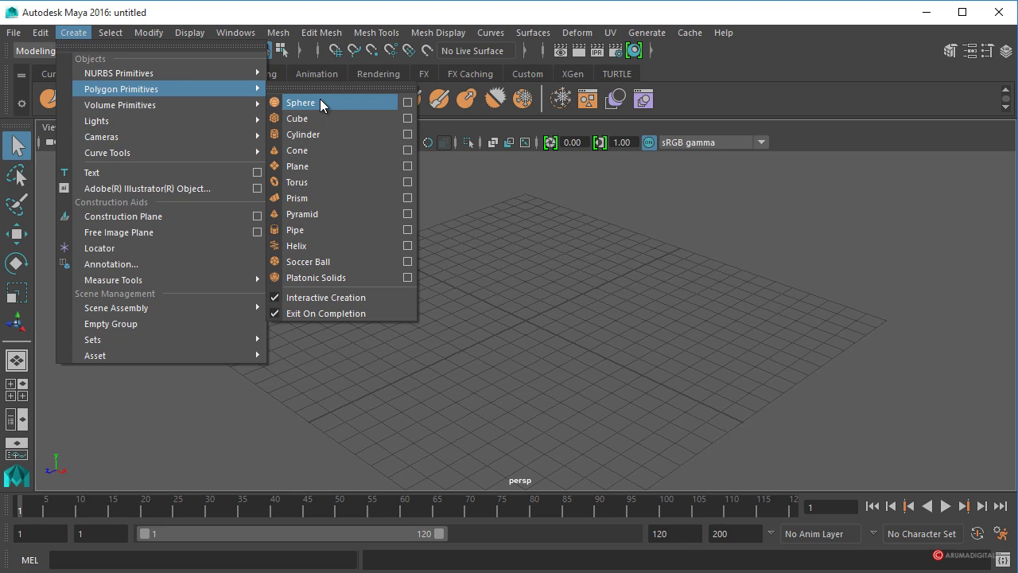
left_click(320, 101)
left_click_drag(529, 319, 572, 291)
right_click_drag(573, 291, 682, 326, "alt")
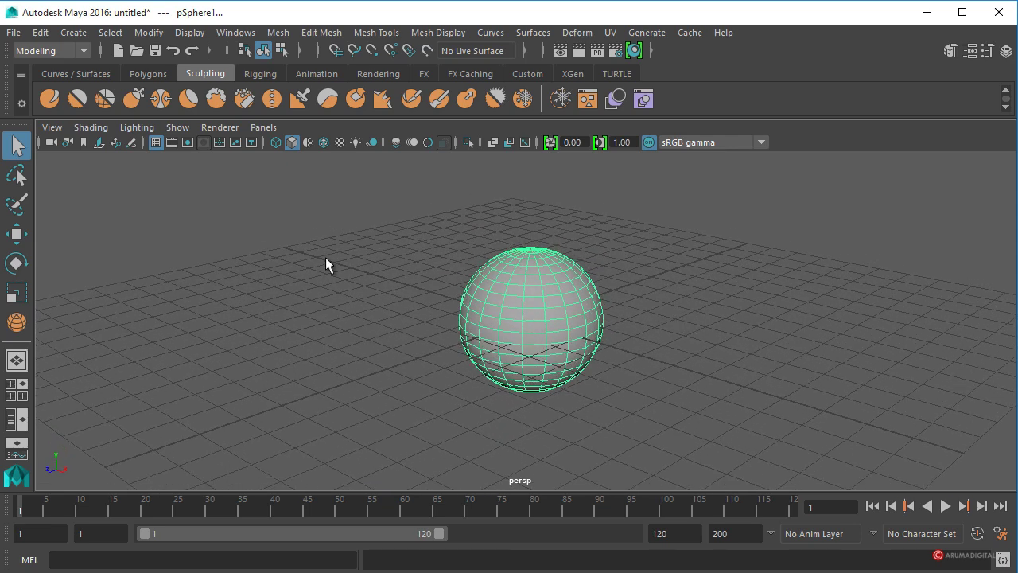
Create a polygon cube beside the sphere by drawing its base on the grid and pulling up its height.
left_click(74, 33)
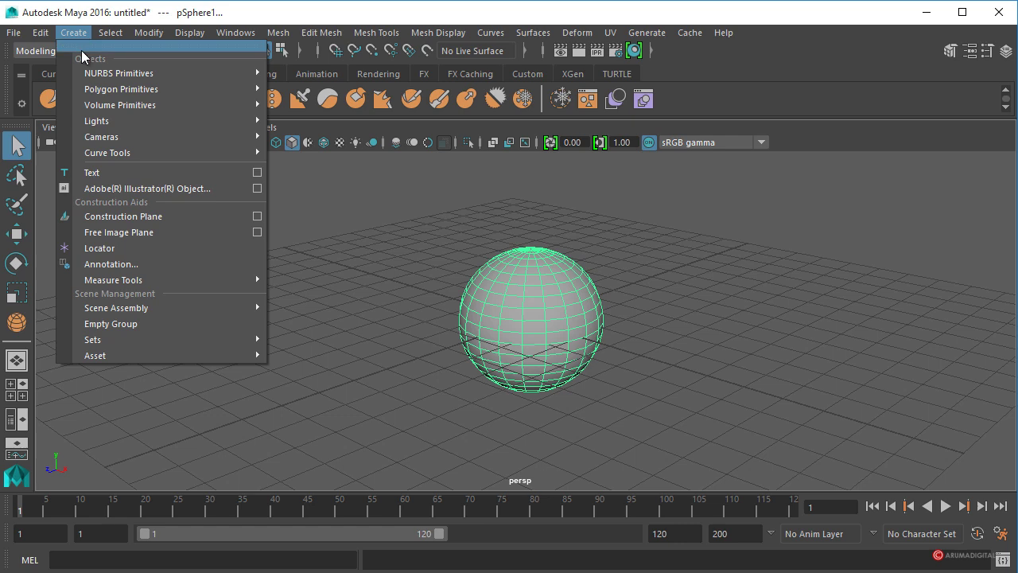
mouse_move(92, 89)
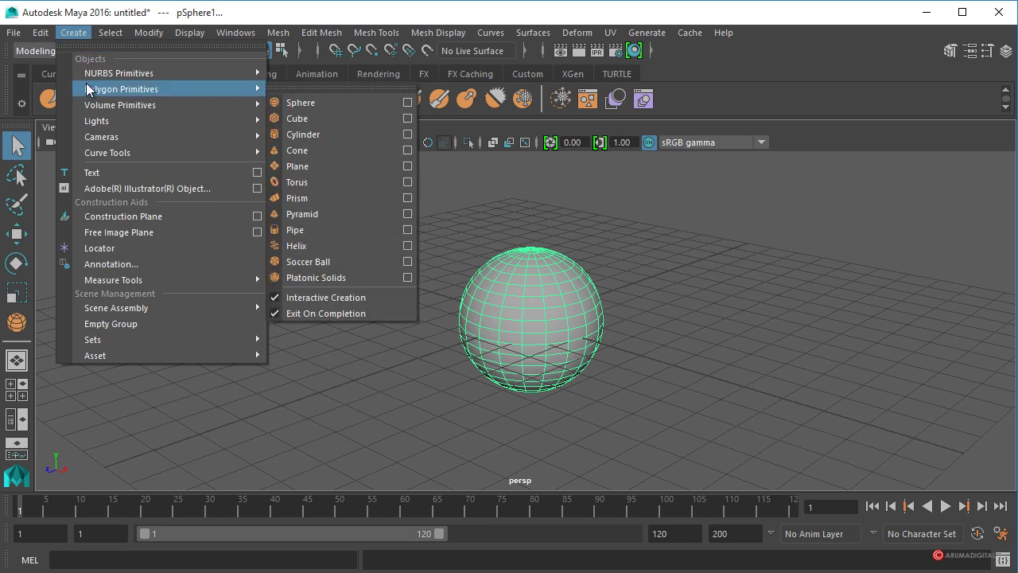
left_click(310, 119)
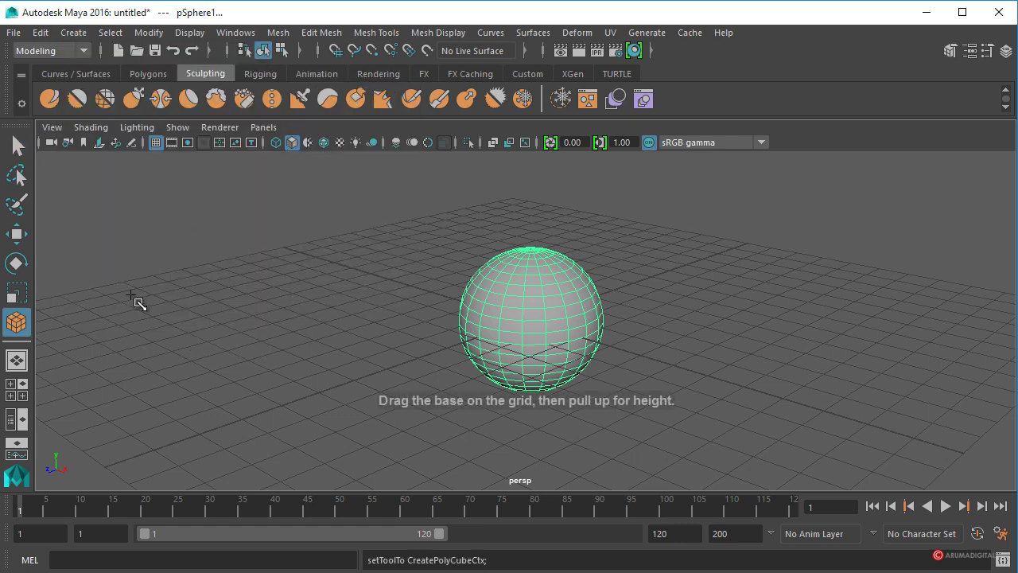
left_click_drag(148, 312, 391, 327)
left_click_drag(263, 300, 276, 176)
left_click_drag(431, 266, 320, 193, "alt")
Create a NURBS plane at the origin.
left_click(80, 35)
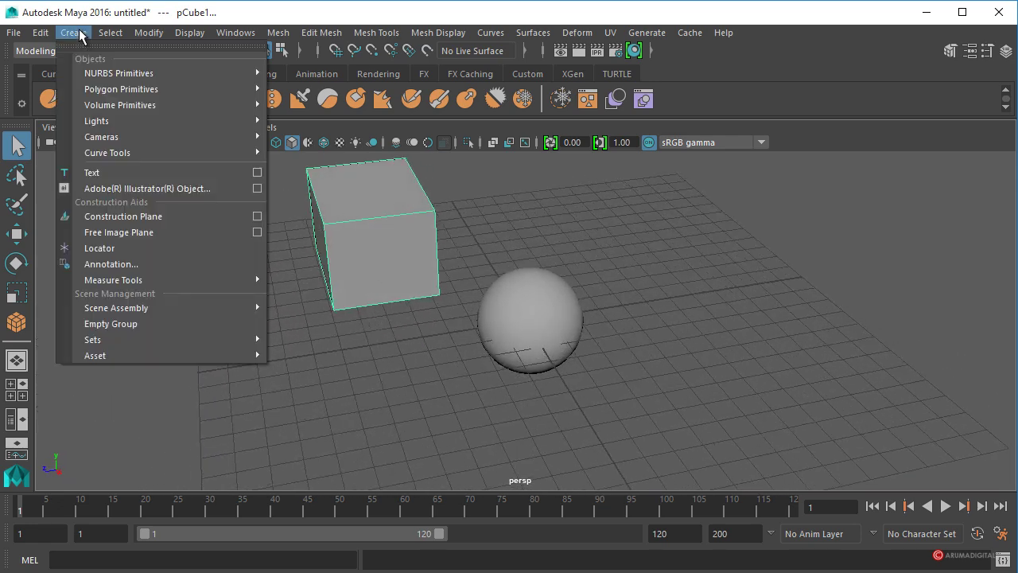
mouse_move(92, 73)
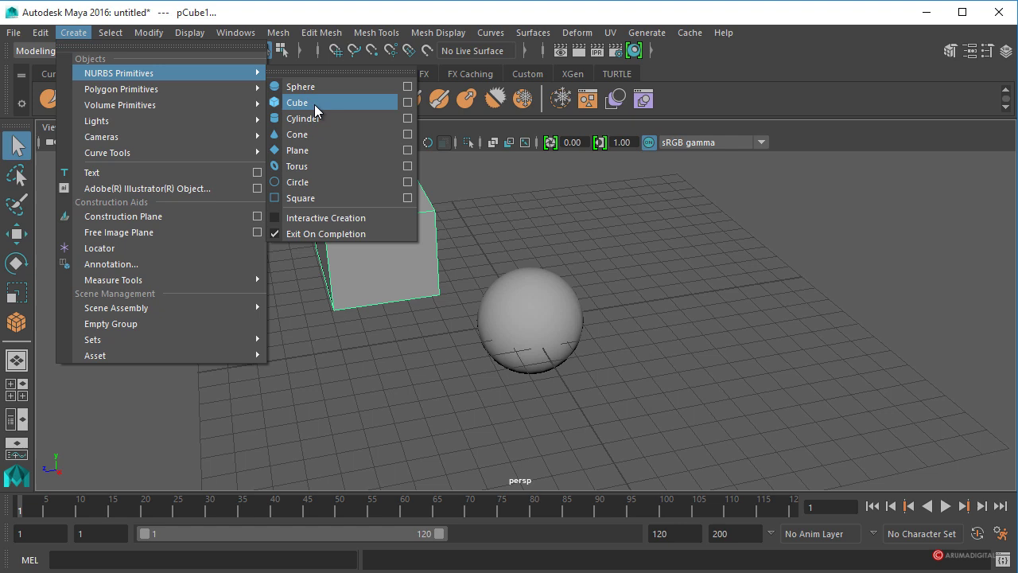
left_click(307, 151)
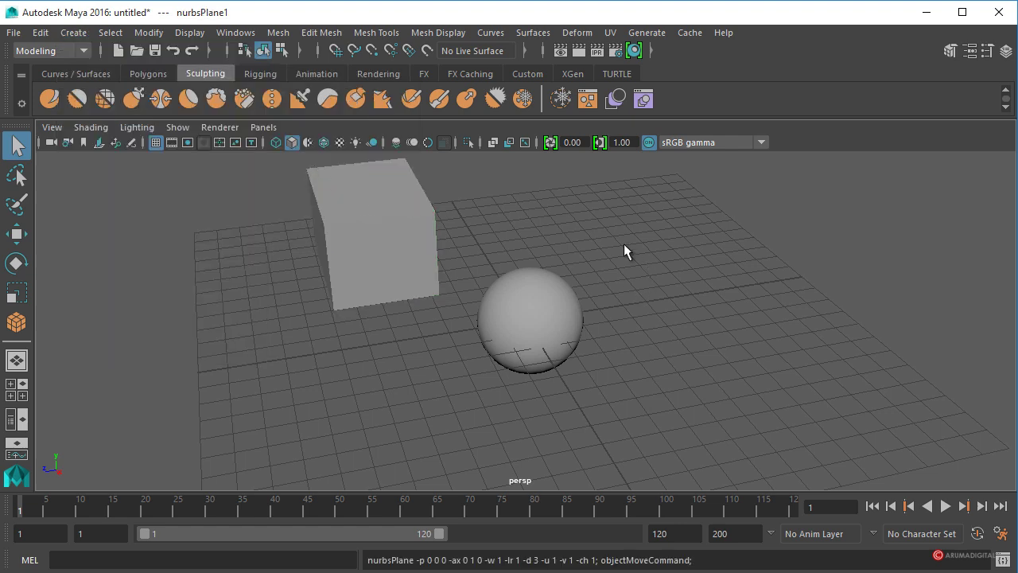
Move the sphere away from the origin along the grid so that it no longer covers the NURBS plane.
left_click(533, 338)
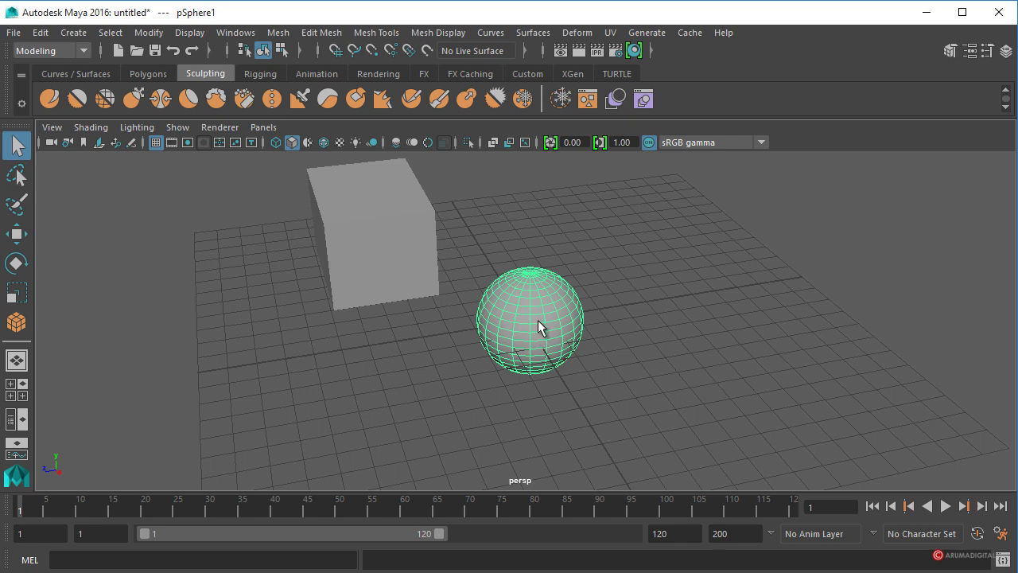
key("w")
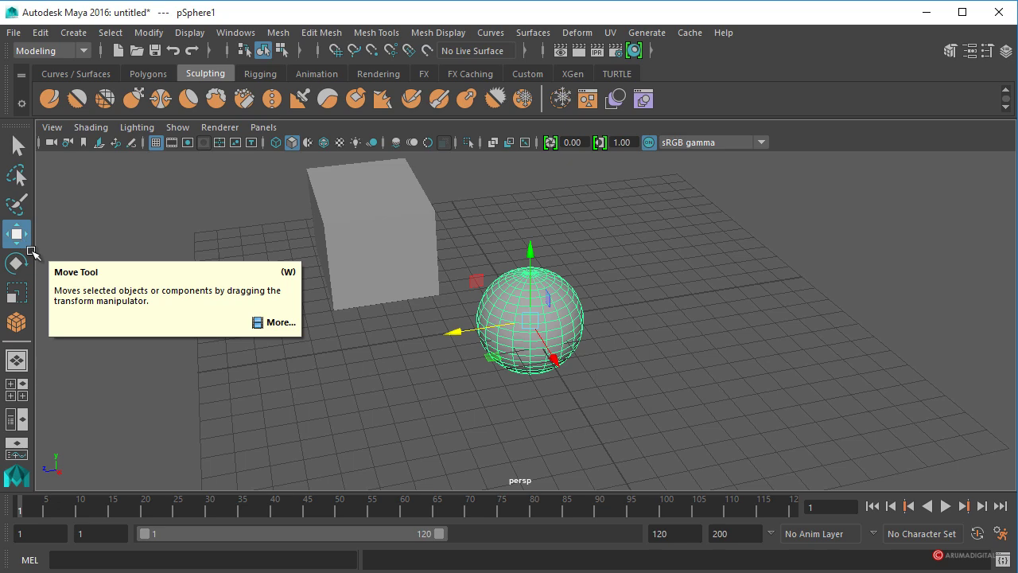
left_click_drag(456, 334, 556, 342)
left_click_drag(627, 352, 538, 319)
Move the NURBS plane off the origin and scale it up uniformly to roughly the cube's width.
left_click(539, 320)
left_click_drag(445, 339, 403, 343)
left_click_drag(505, 379, 477, 417)
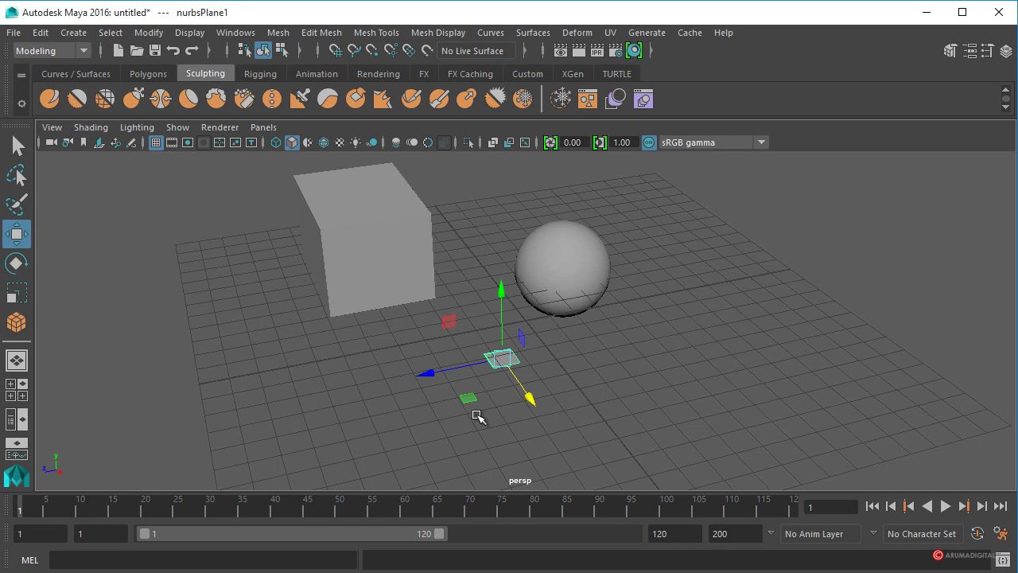
key("r")
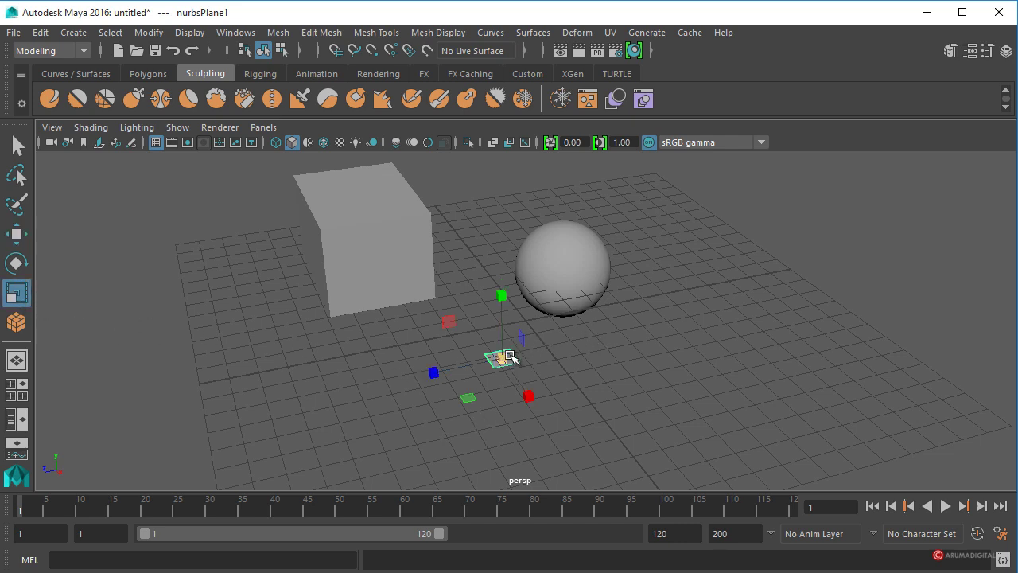
left_click_drag(506, 362, 664, 353)
Reposition the sphere and the enlarged NURBS plane so the plane lies in front of and between the cube and sphere.
left_click(582, 282)
key("w")
left_click_drag(541, 204, 540, 383)
left_click(540, 383)
left_click_drag(518, 334, 583, 354)
left_click_drag(425, 402, 454, 398)
middle_click_drag(594, 346, 520, 277, "alt")
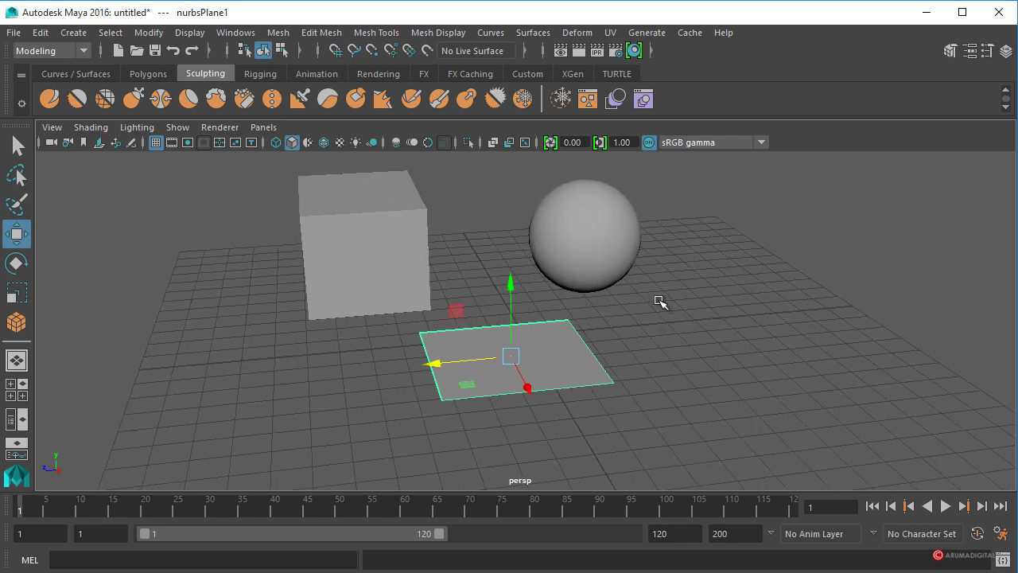
Assign a new Blinn material to the sphere.
left_click(578, 182)
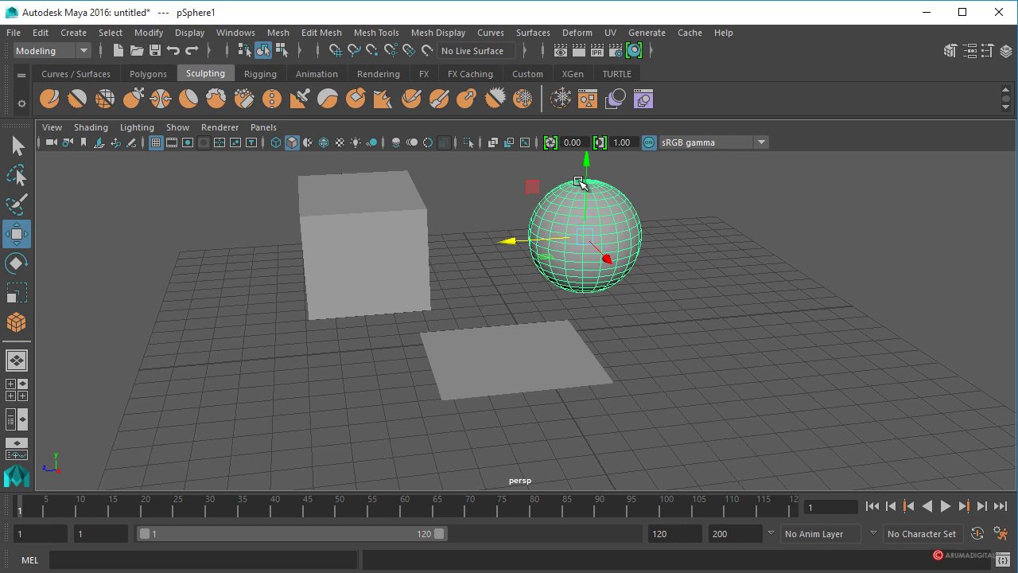
right_click(578, 182)
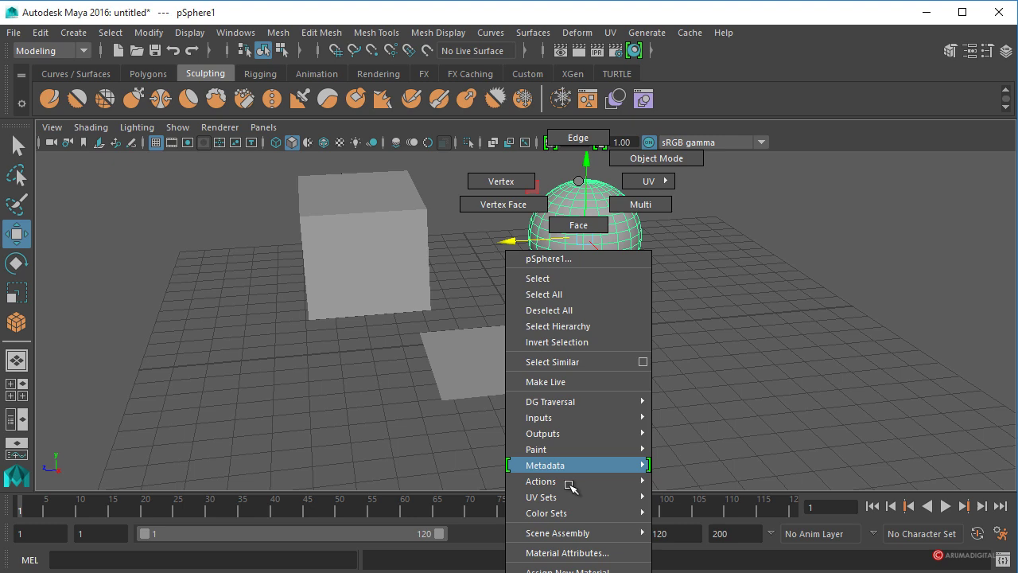
left_click(566, 570)
left_click_drag(366, 73, 199, 58)
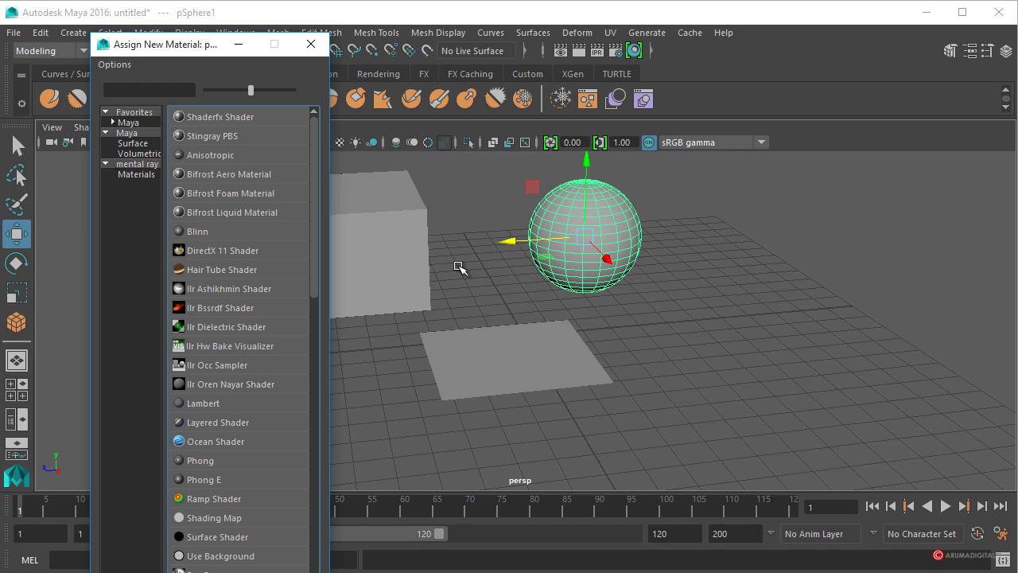
left_click(195, 232)
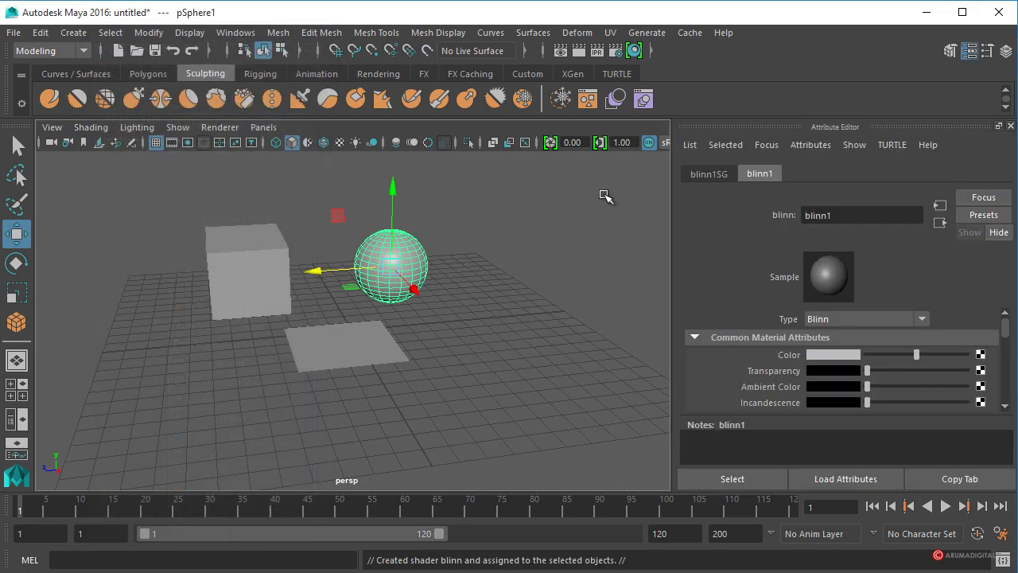
right_click_drag(311, 291, 430, 298, "alt")
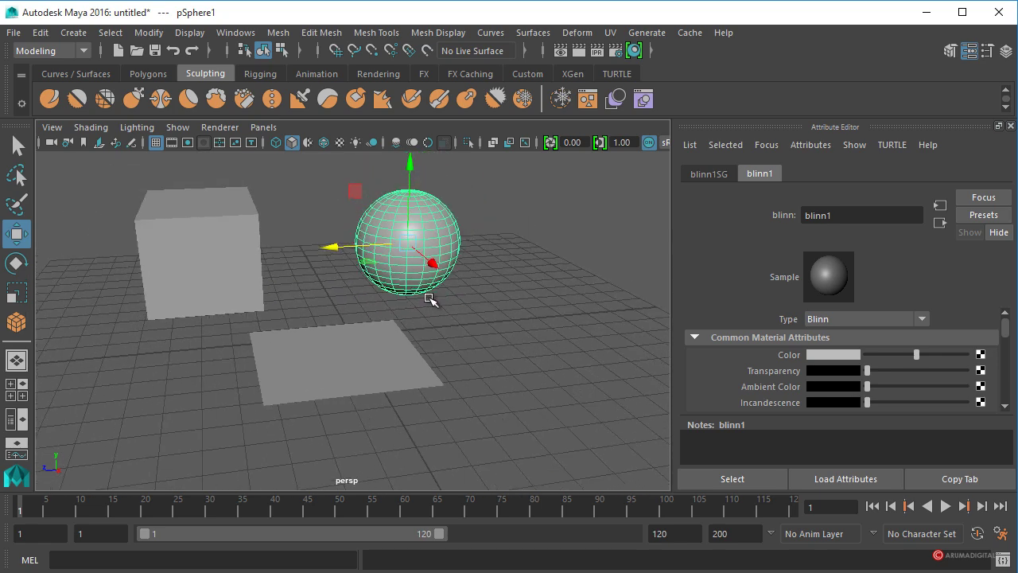
Examine the attributes of the NURBS plane, including which material node is assigned to it.
left_click(243, 254)
left_click(342, 328)
left_click(1005, 173)
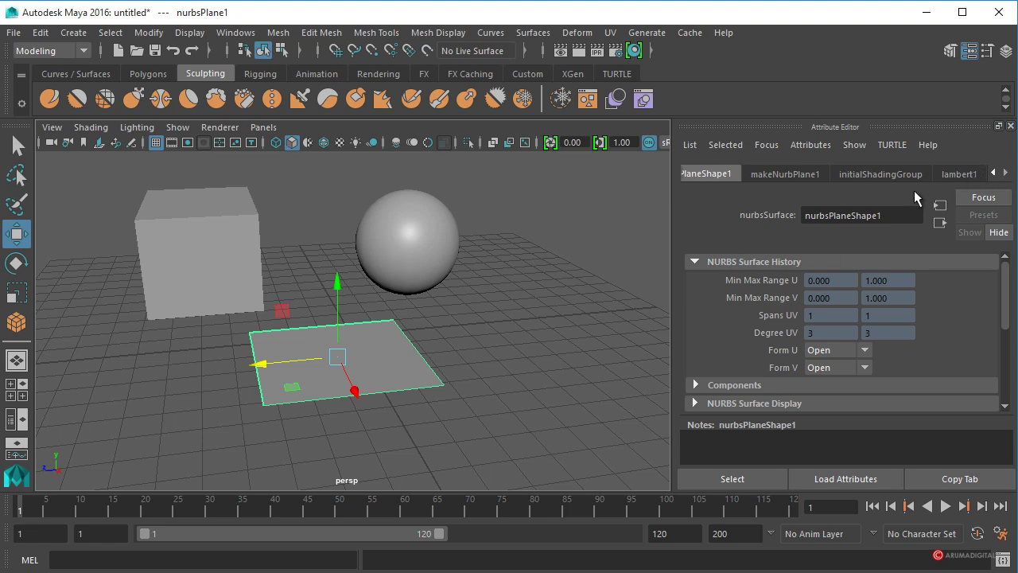
left_click(968, 50)
left_click(969, 50)
left_click_drag(262, 302, 368, 291, "alt")
mouse_move(454, 291)
left_mouse_down("alt")
mouse_move(409, 295)
mouse_move(466, 303)
mouse_move(403, 295)
mouse_move(450, 307)
left_mouse_up("alt")
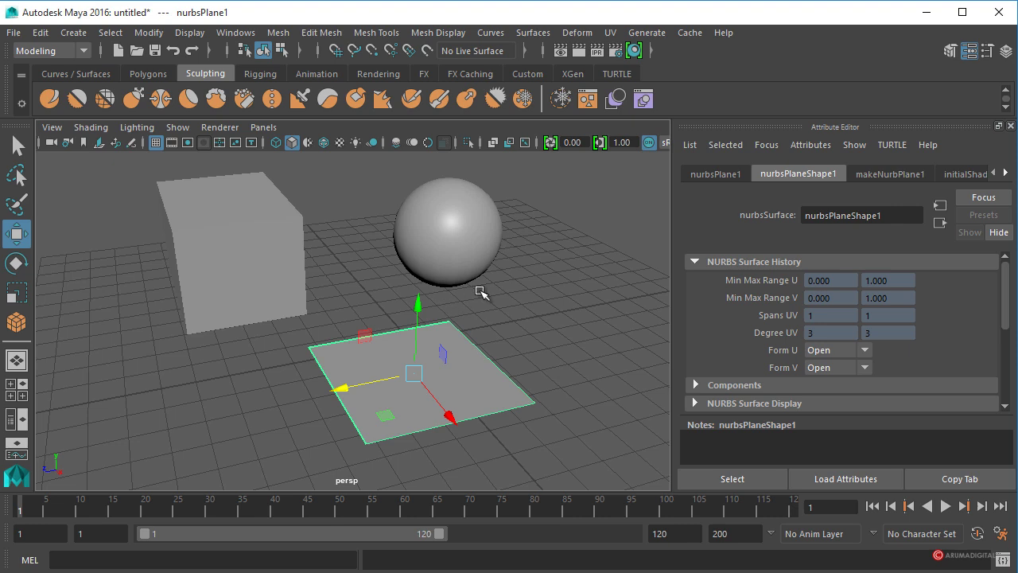
Map a Bulge texture to the Color attribute of the sphere's blinn1 material.
left_click(467, 207)
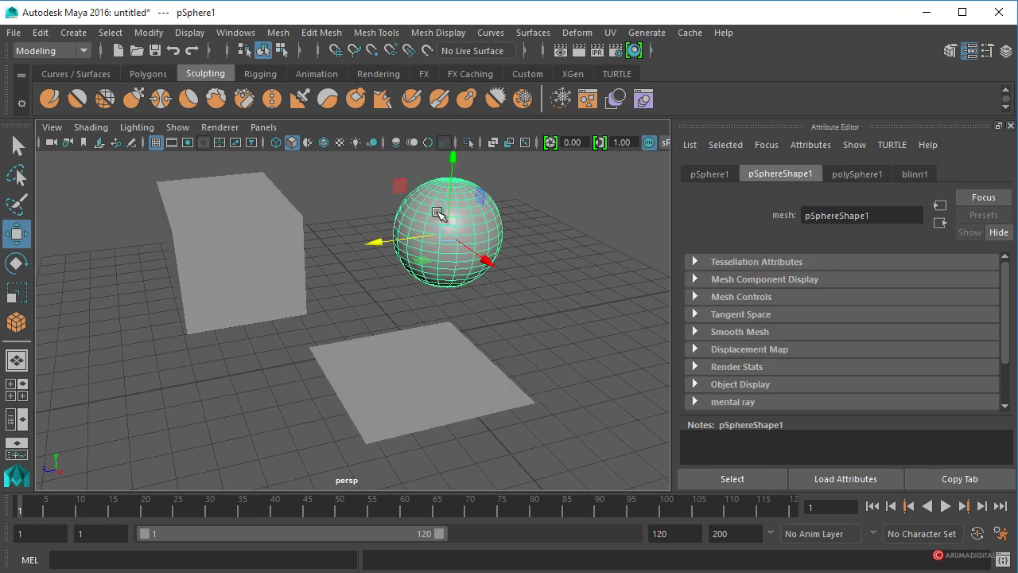
left_click(914, 175)
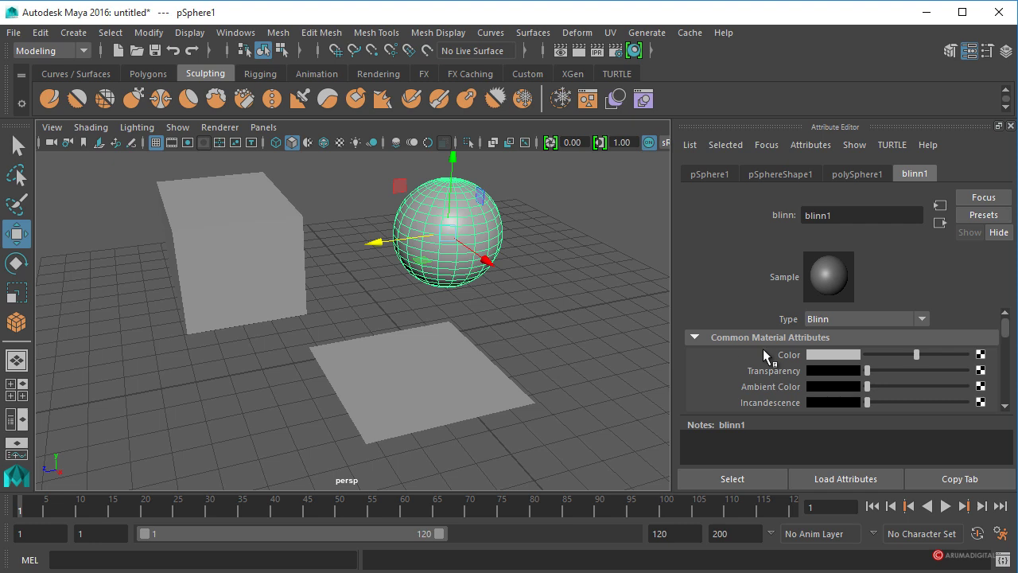
left_click_drag(1007, 330, 1007, 329)
left_click(981, 356)
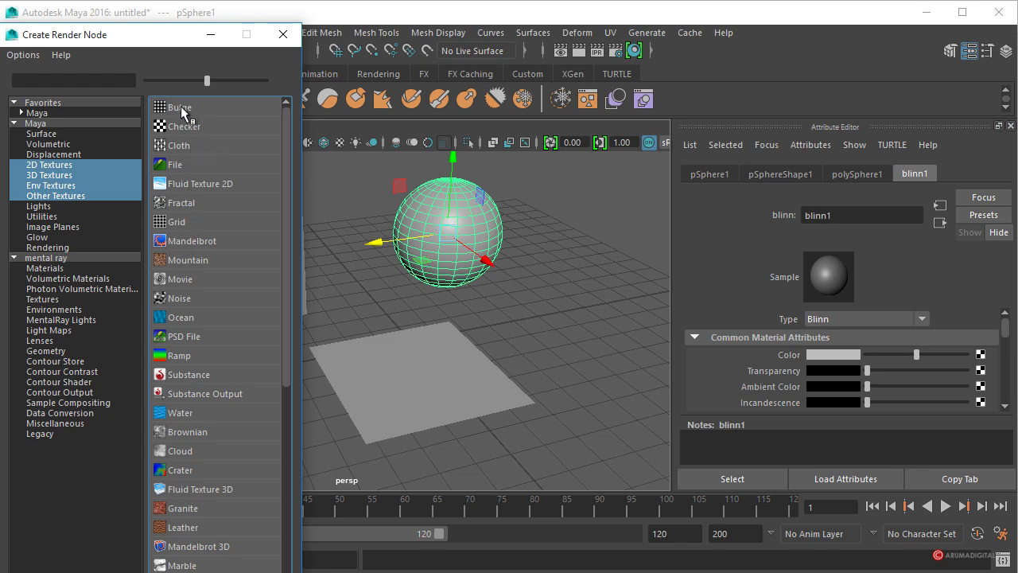
left_click(180, 109)
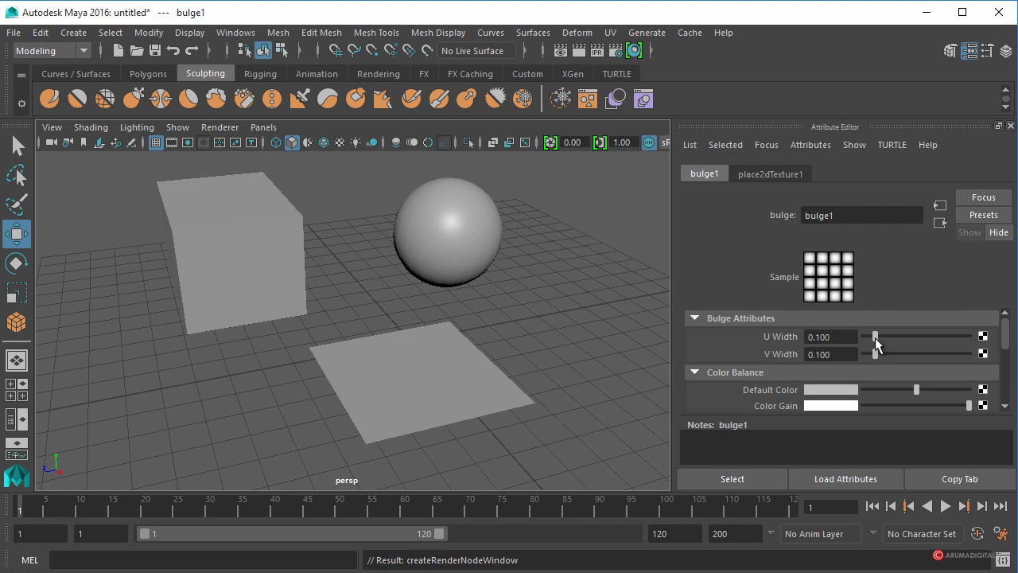
Set the Bulge texture's U Width to about 0.457 and V Width to about 0.062.
mouse_move(875, 336)
left_mouse_down()
mouse_move(913, 337)
mouse_move(869, 336)
mouse_move(870, 354)
left_mouse_up()
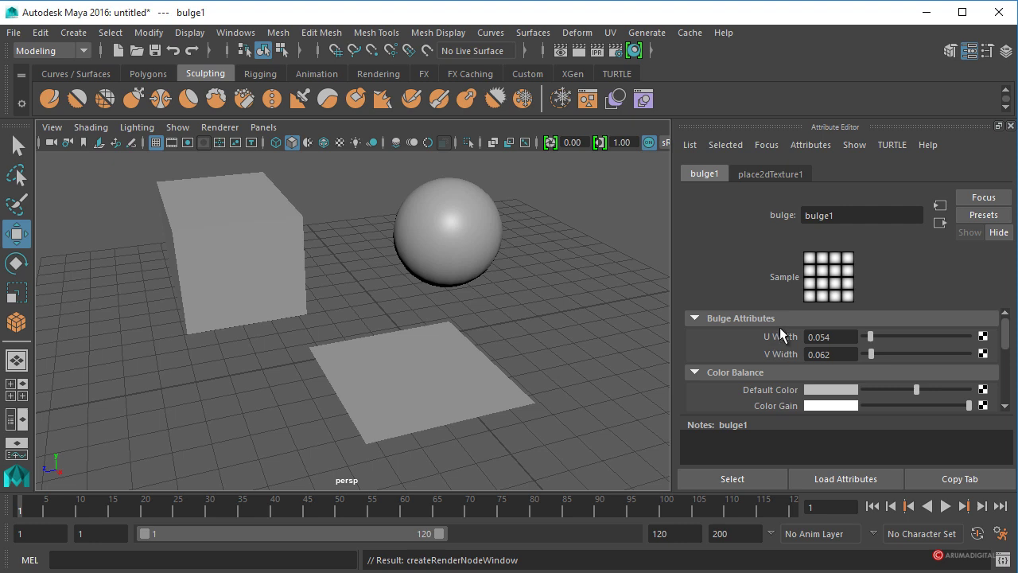
left_click_drag(872, 335, 911, 333)
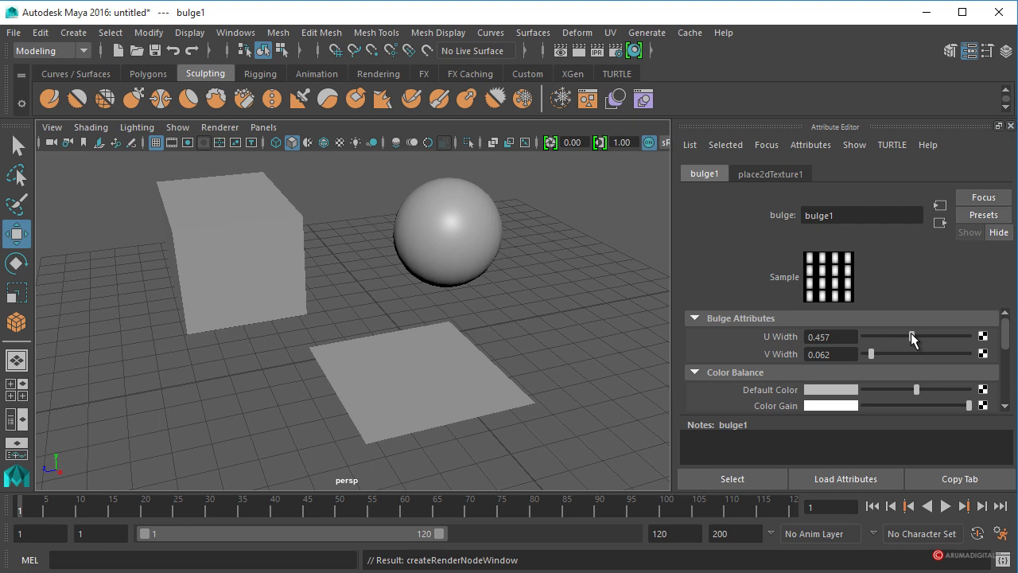
Set the Bulge texture's Color Gain to a saturated yellow and display textures in the viewport.
scroll(914, 378, "down", 2)
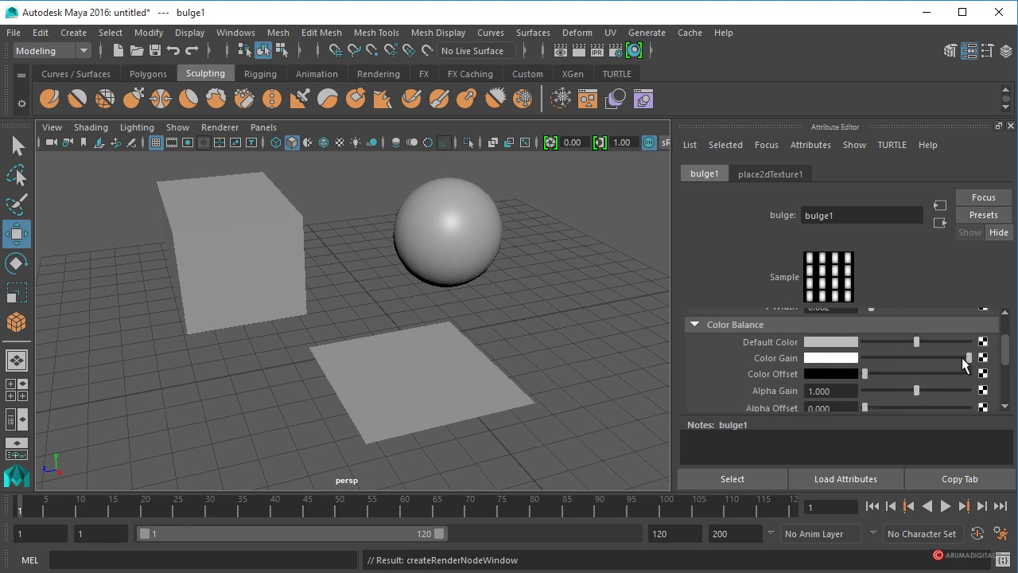
left_click(847, 360)
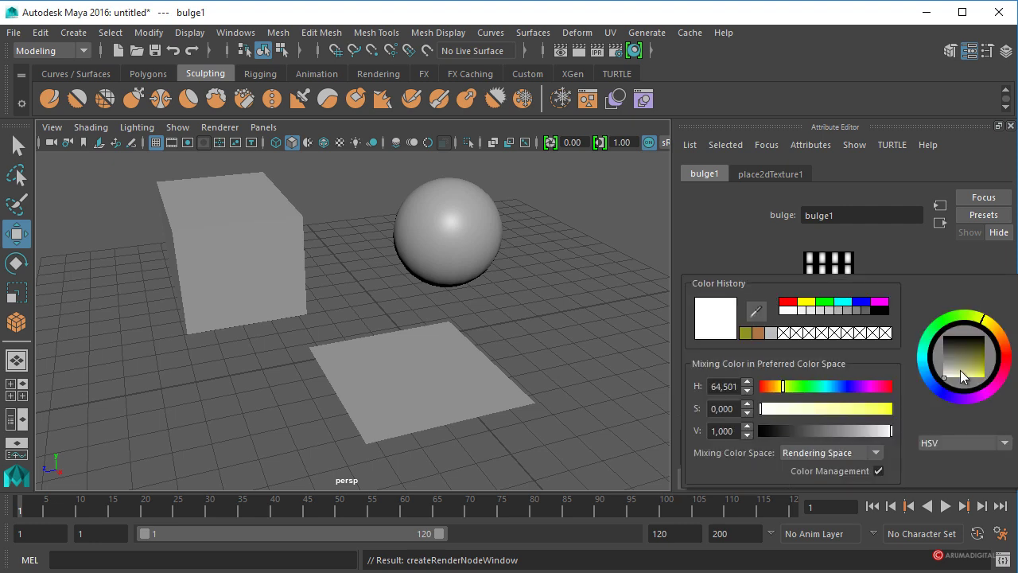
left_click_drag(960, 369, 984, 375)
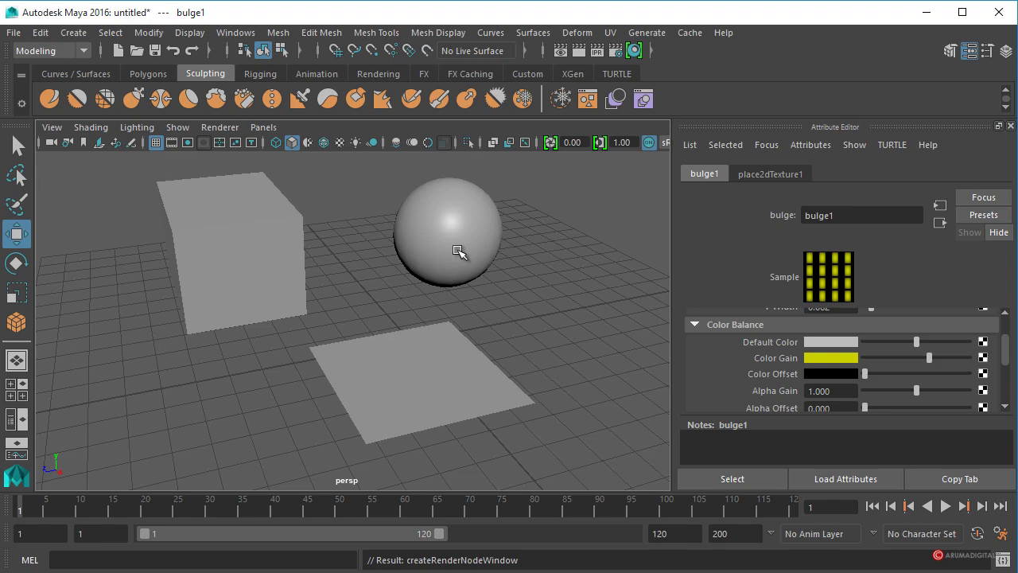
key("6")
mouse_move(557, 277)
left_mouse_down("alt")
mouse_move(439, 239)
mouse_move(528, 281)
mouse_move(470, 275)
mouse_move(486, 299)
mouse_move(439, 307)
mouse_move(520, 275)
mouse_move(586, 327)
mouse_move(524, 291)
mouse_move(485, 295)
mouse_move(504, 286)
mouse_move(399, 332)
mouse_move(420, 311)
mouse_move(639, 325)
left_mouse_up("alt")
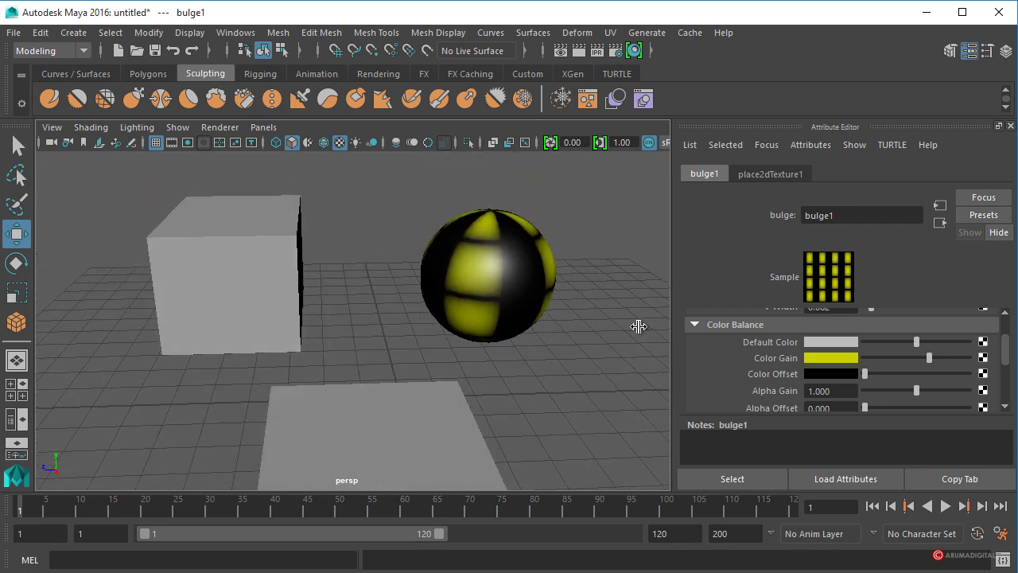
Change the Bulge texture's Color Gain to orange, about hue 13.389, saturation 1.000 and value 0.619.
left_click(822, 359)
left_click_drag(986, 357, 1006, 381)
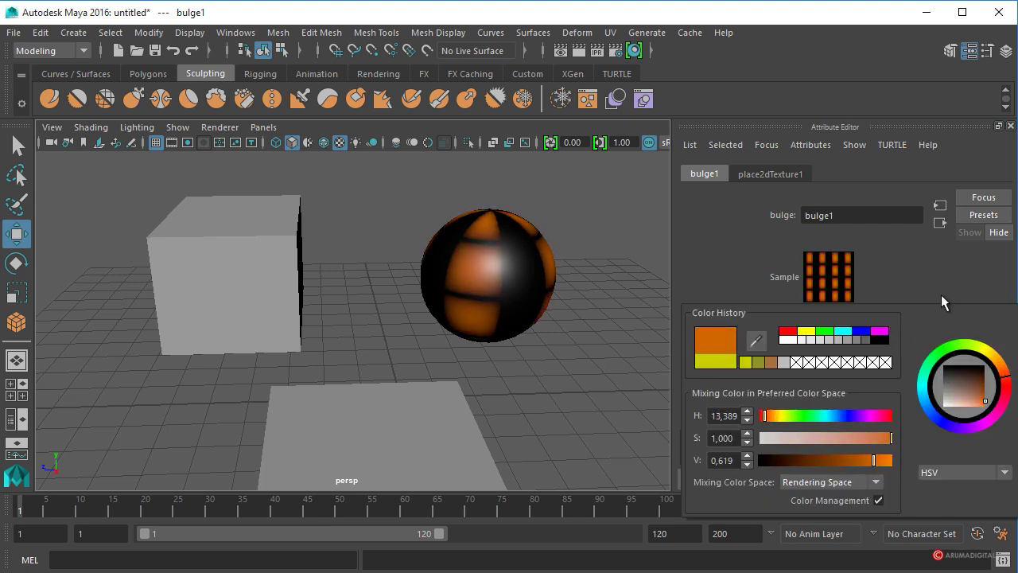
left_click_drag(449, 322, 582, 405, "alt")
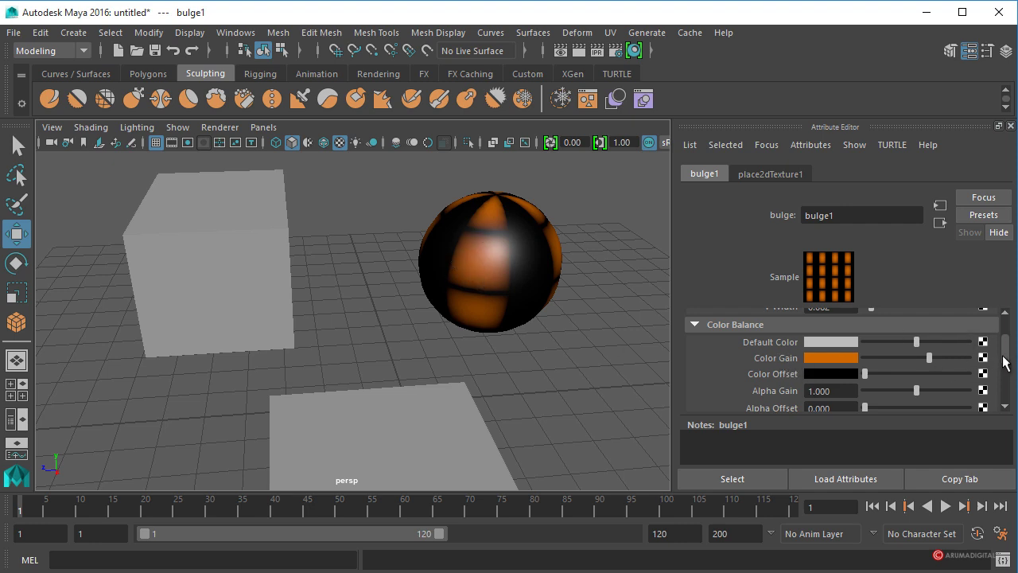
Review the Bulge texture's settings and go to the blinn1 material that it feeds.
scroll(1004, 362, "up", 2)
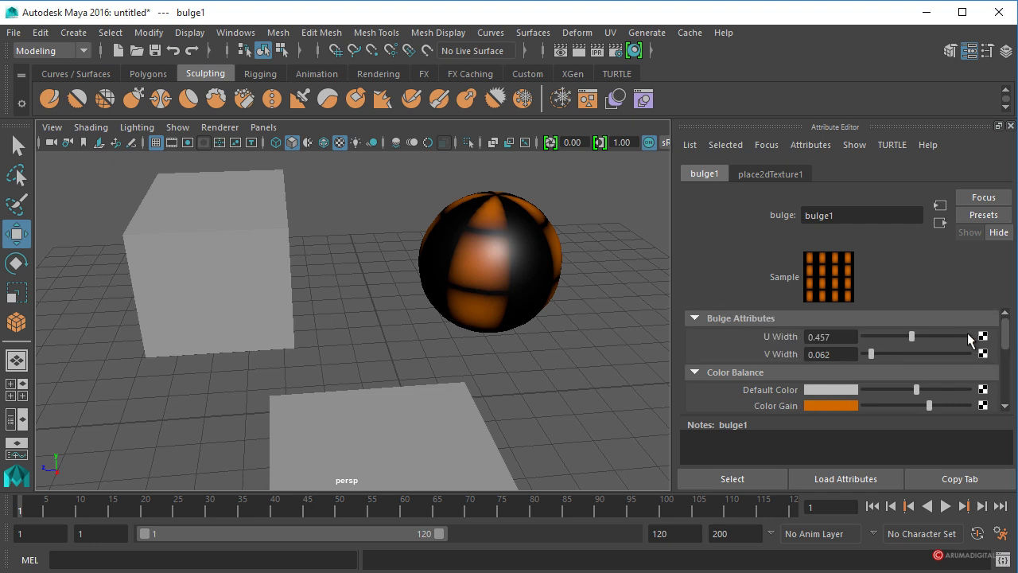
scroll(1009, 344, "down", 1)
scroll(1009, 345, "up", 1)
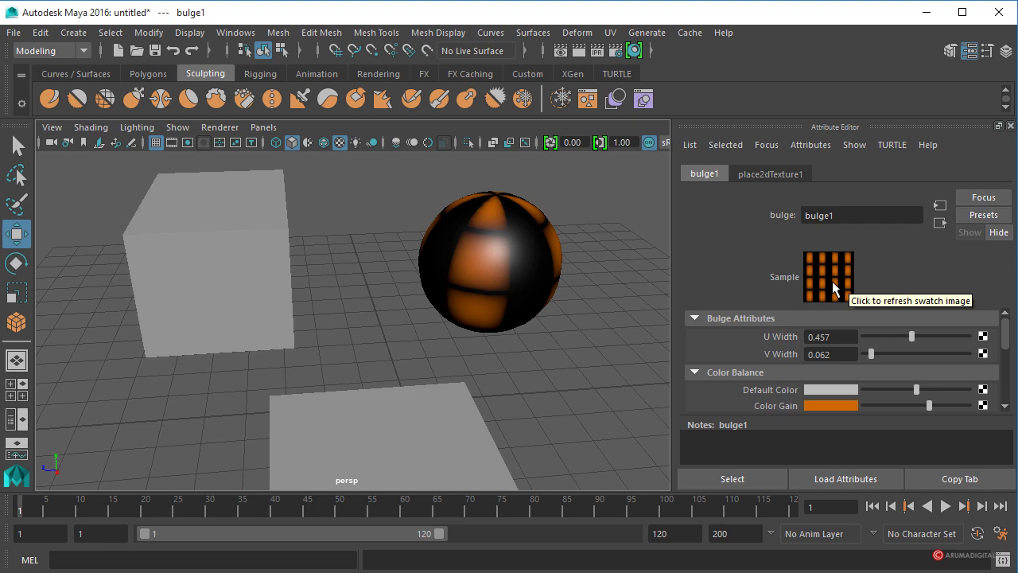
left_click(941, 223)
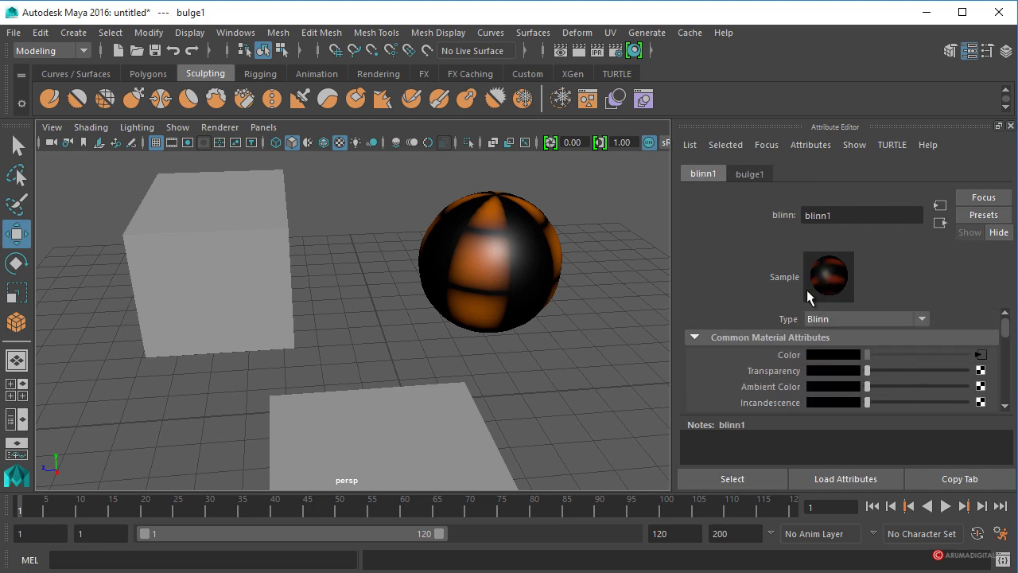
Break the Bulge texture's connection to the blinn1 material's Color and map a File texture there instead.
right_click(785, 358)
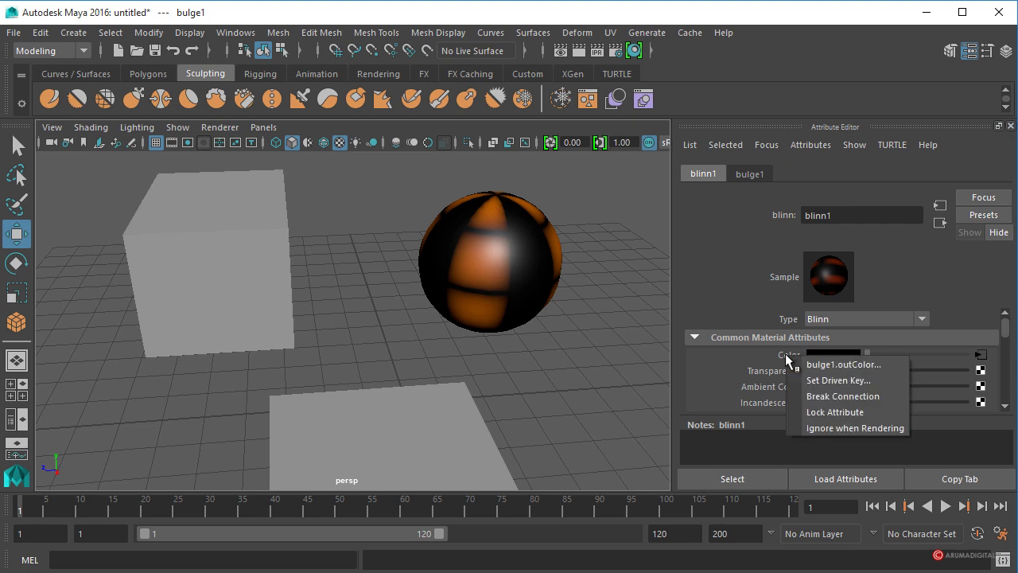
left_click(822, 398)
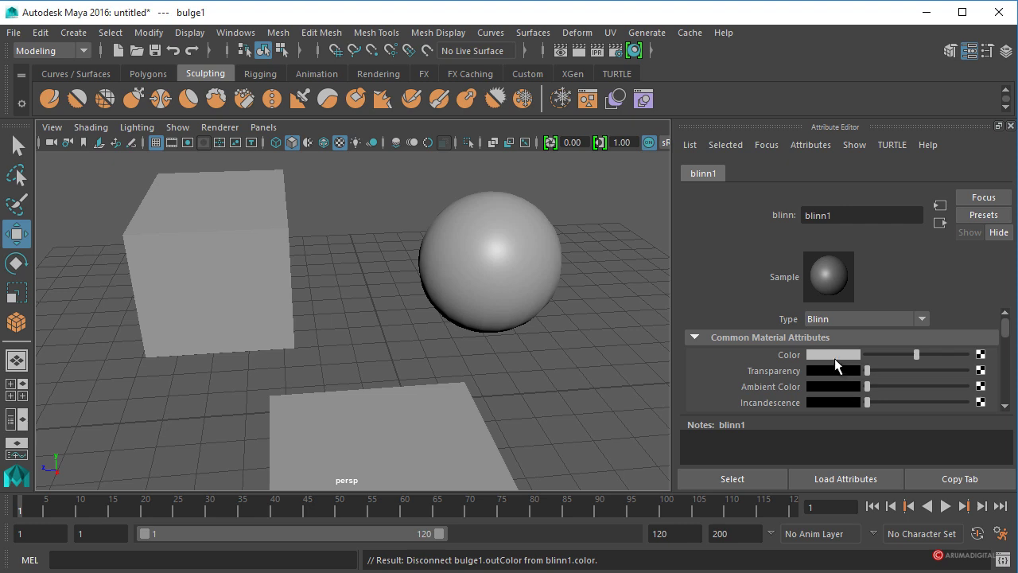
left_click(981, 355)
left_click_drag(175, 51, 243, 43)
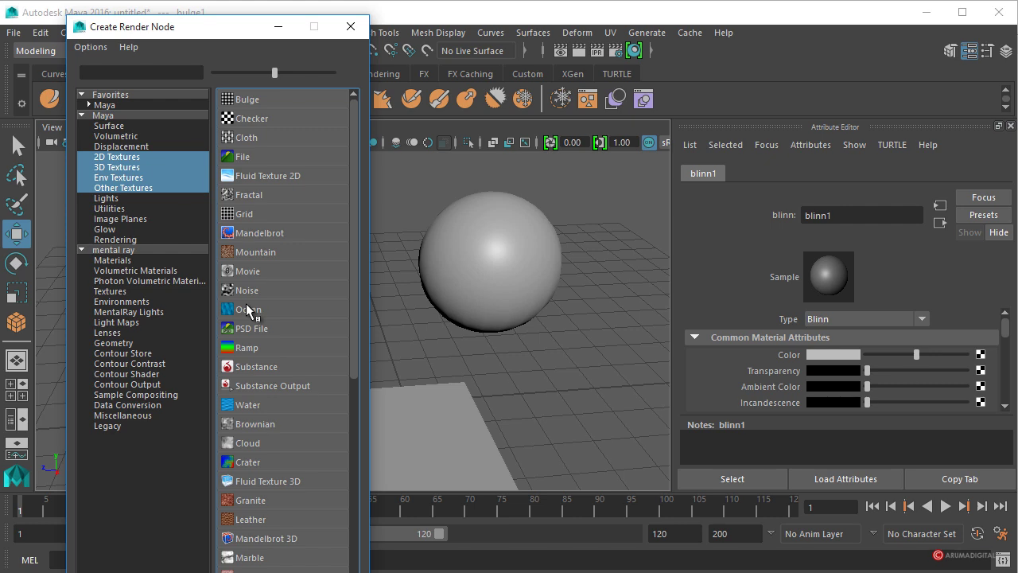
left_click(245, 164)
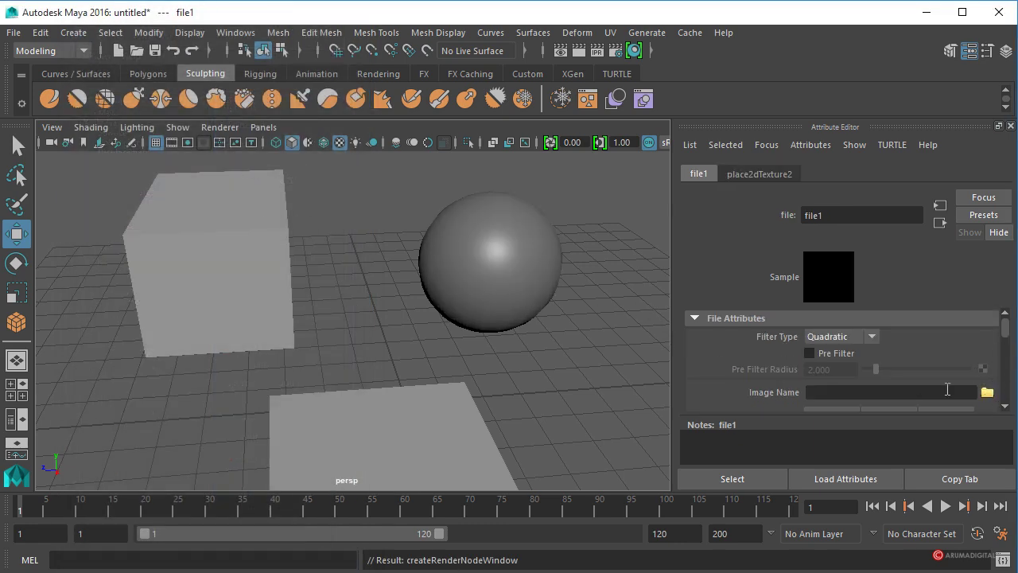
Load meadow-253616_1280.jpg from D:\Temporal\Recursos as the File texture's image.
left_click(991, 393)
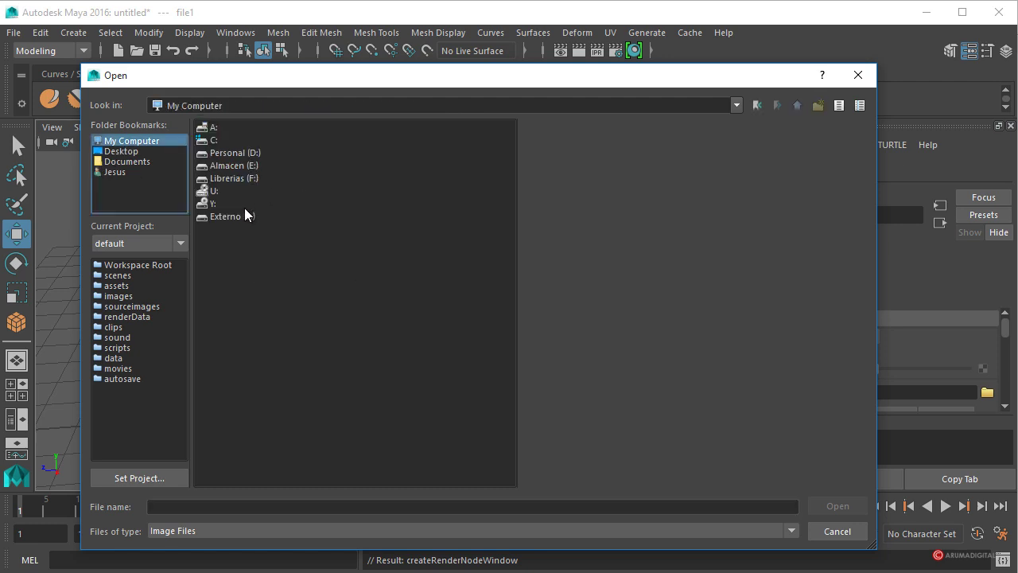
double_click(237, 153)
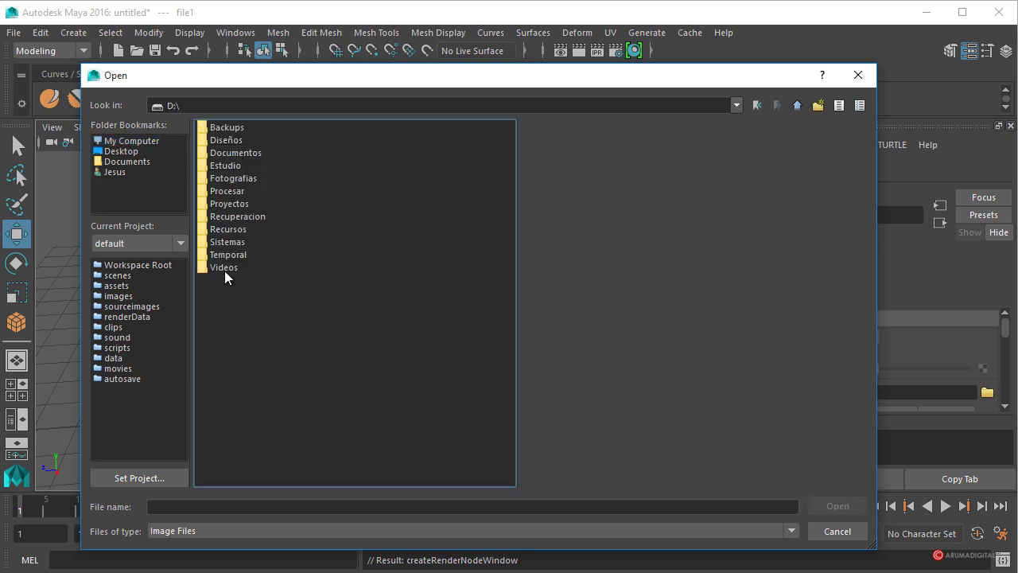
double_click(233, 255)
left_click(233, 150)
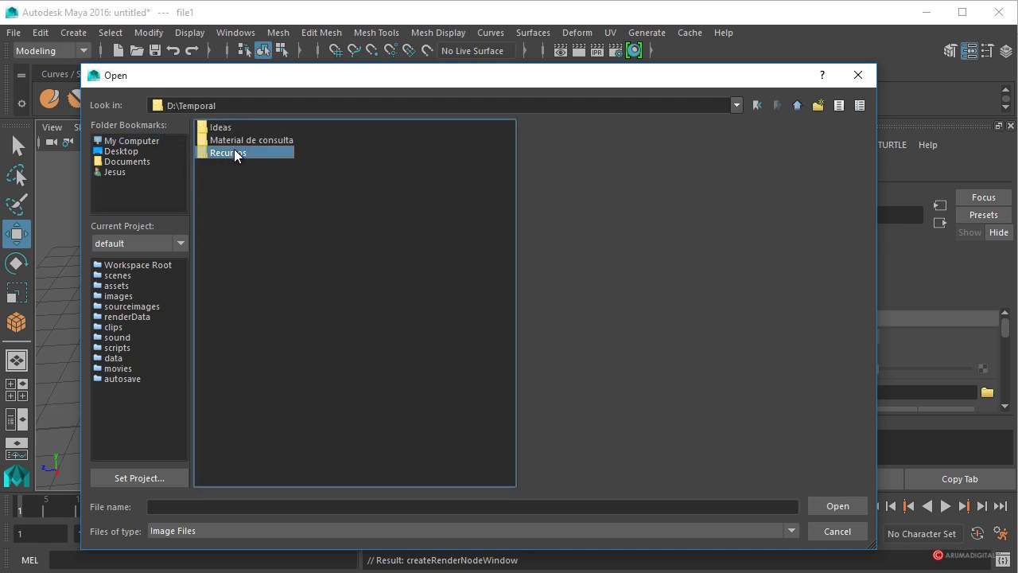
double_click(234, 153)
left_click(234, 153)
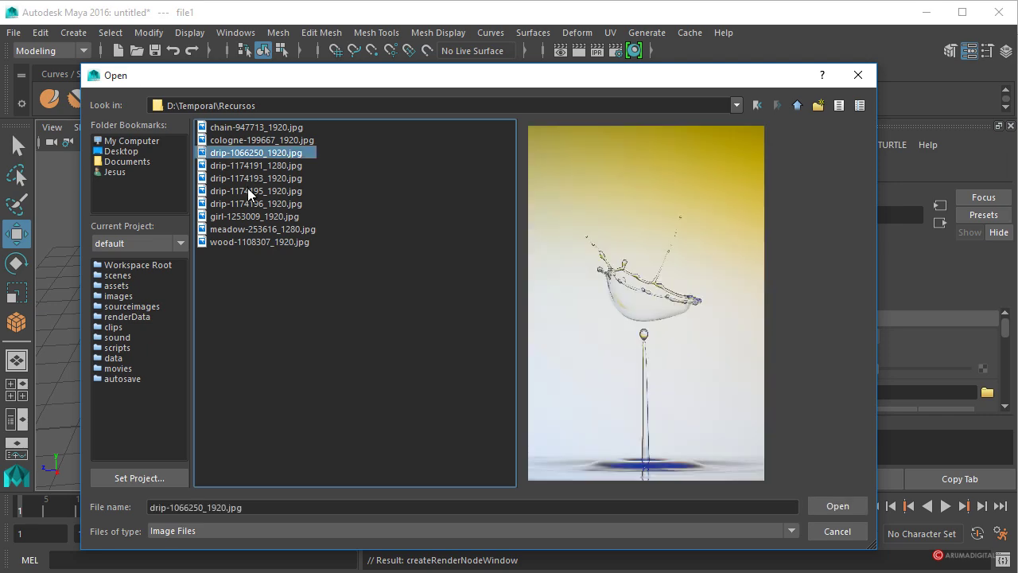
left_click(249, 191)
left_click(250, 240)
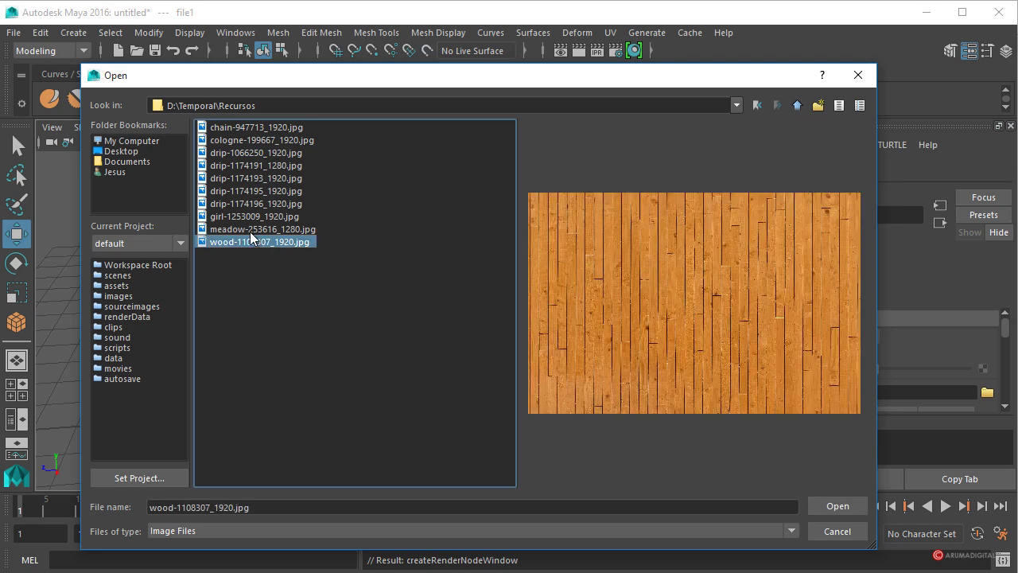
left_click(251, 231)
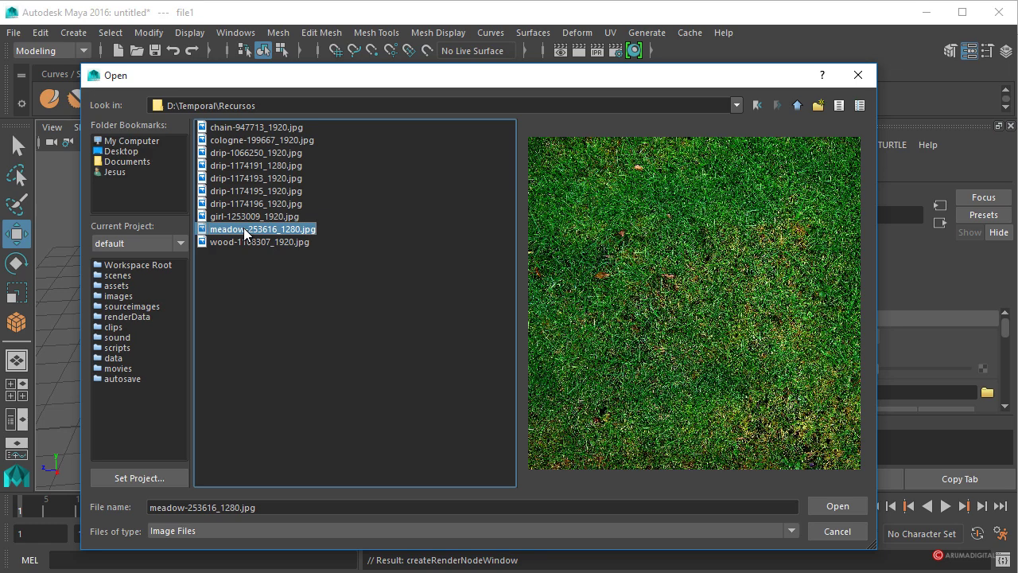
double_click(245, 230)
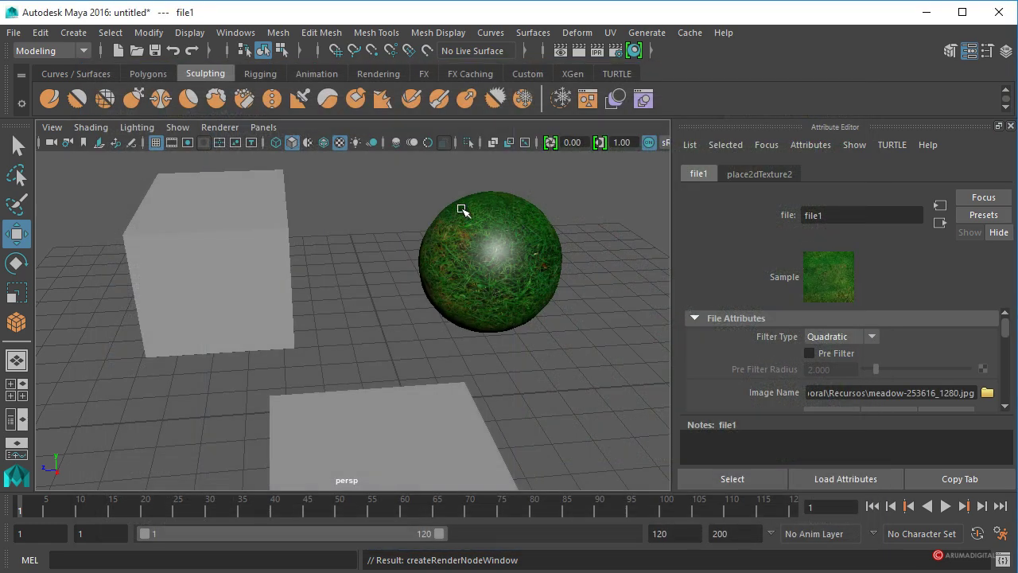
Switch to the Rendering menu set, render the current perspective view to inspect the textured sphere, and close the render.
left_click_drag(334, 316, 390, 222, "alt")
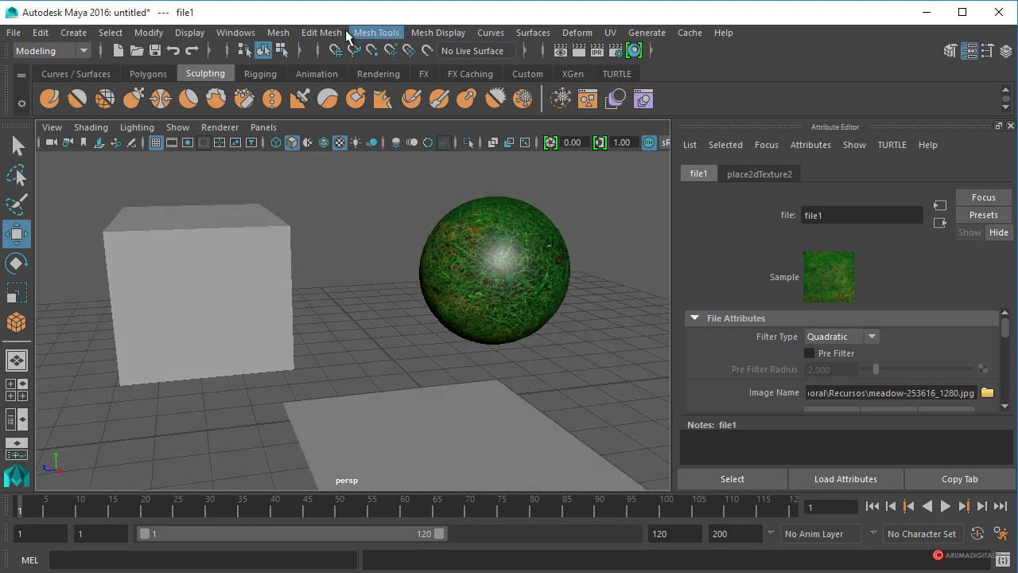
left_click(57, 50)
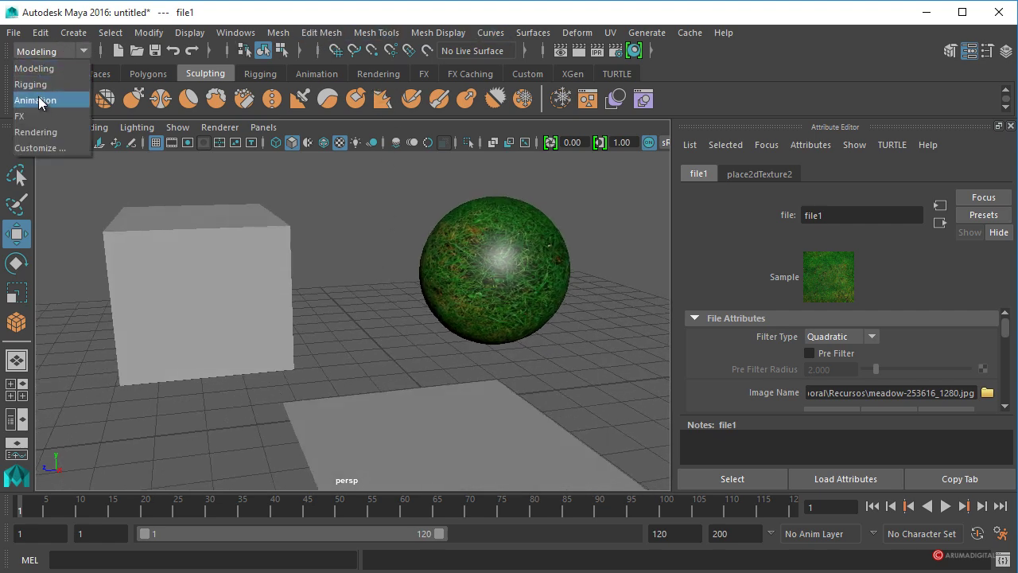
left_click(42, 130)
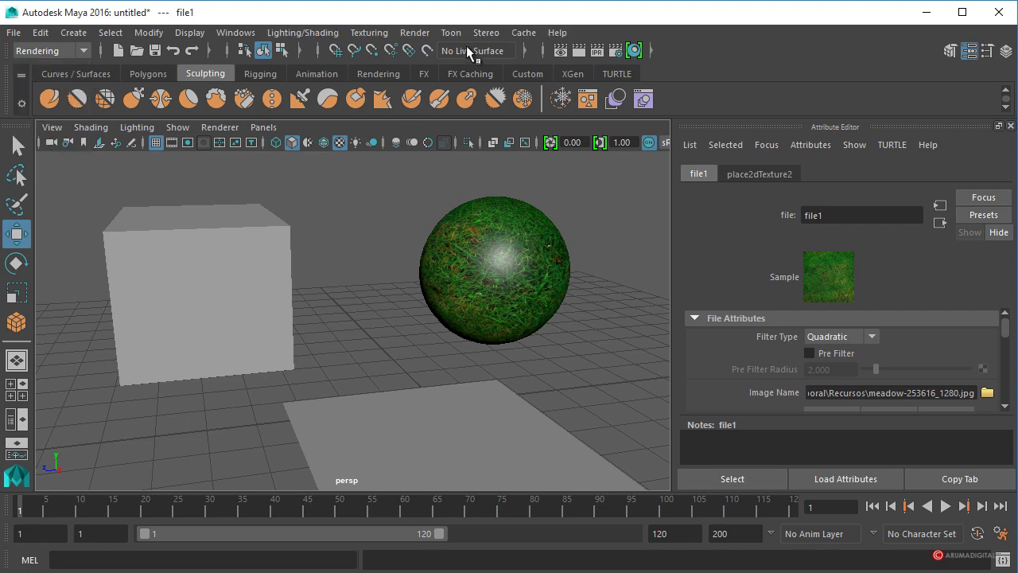
left_click(416, 32)
left_click(460, 181)
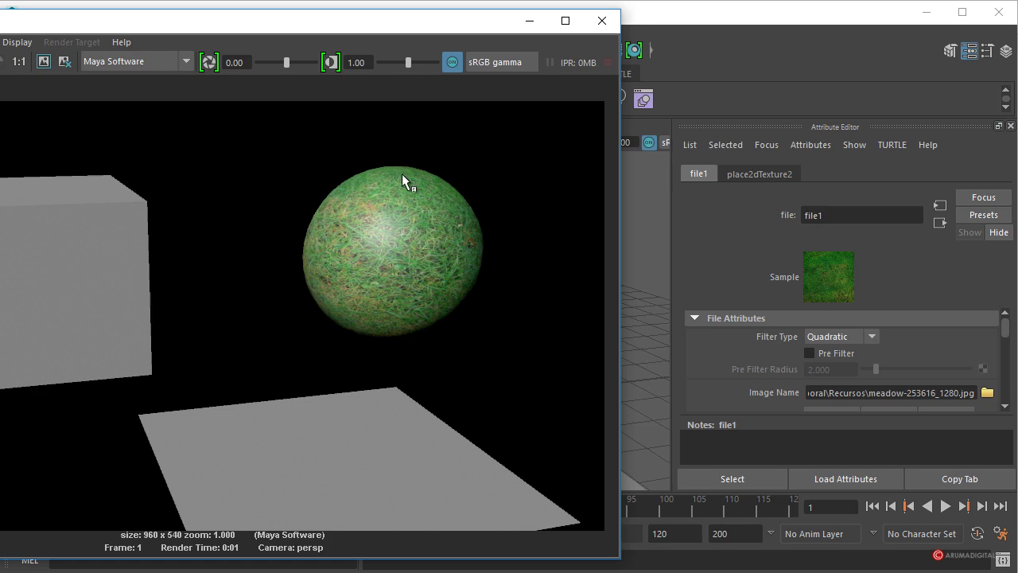
left_click(602, 21)
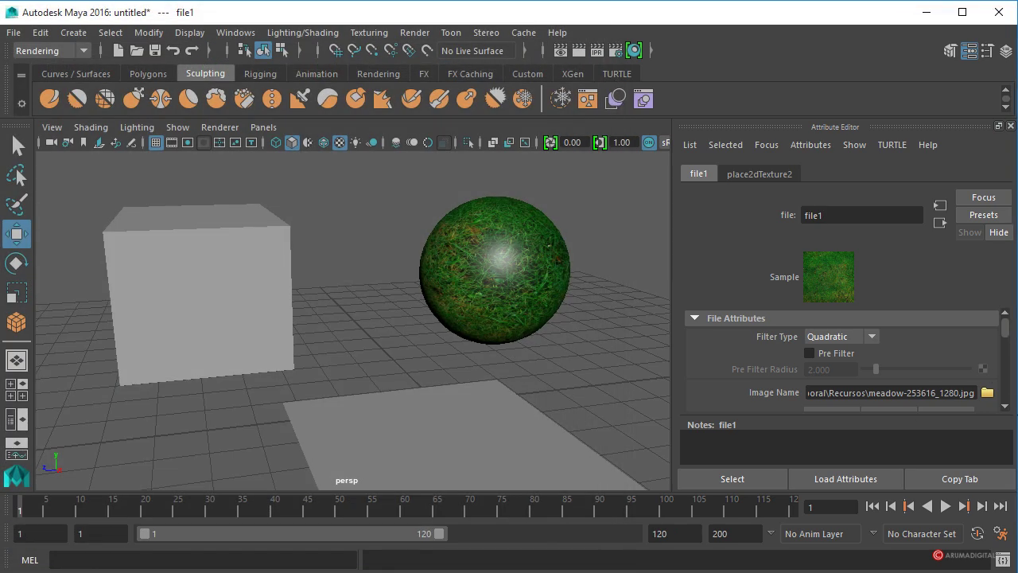
Replace the File texture's image with wood-1108307_1920.jpg and inspect the sphere from another angle.
scroll(1007, 335, "down", 2)
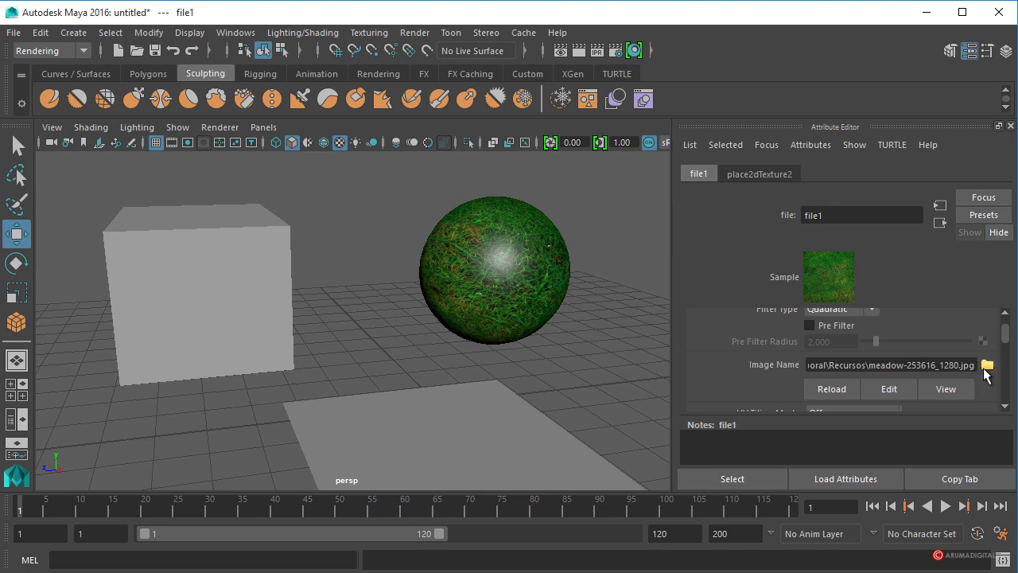
left_click(986, 366)
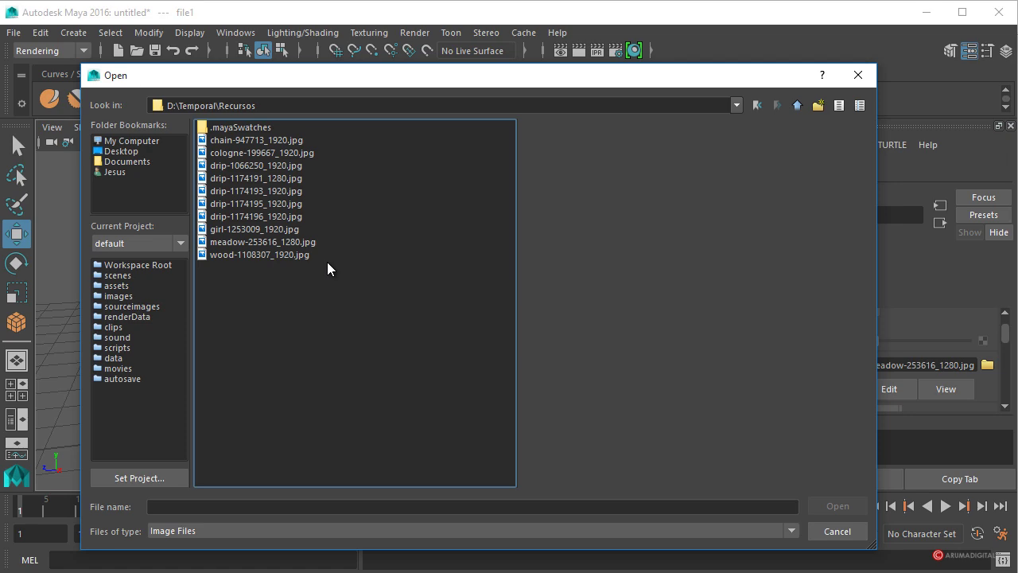
left_click(249, 243)
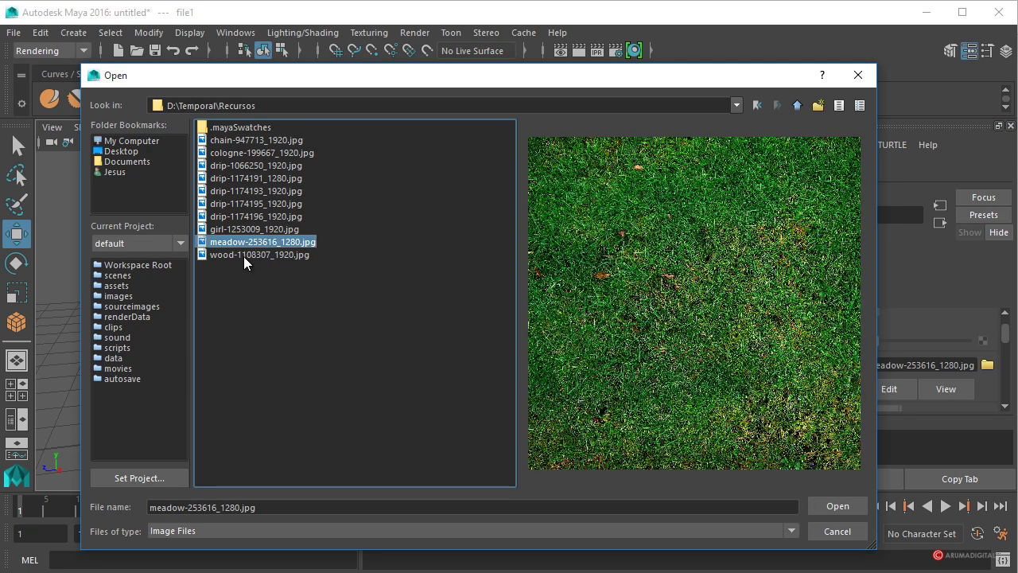
left_click(243, 256)
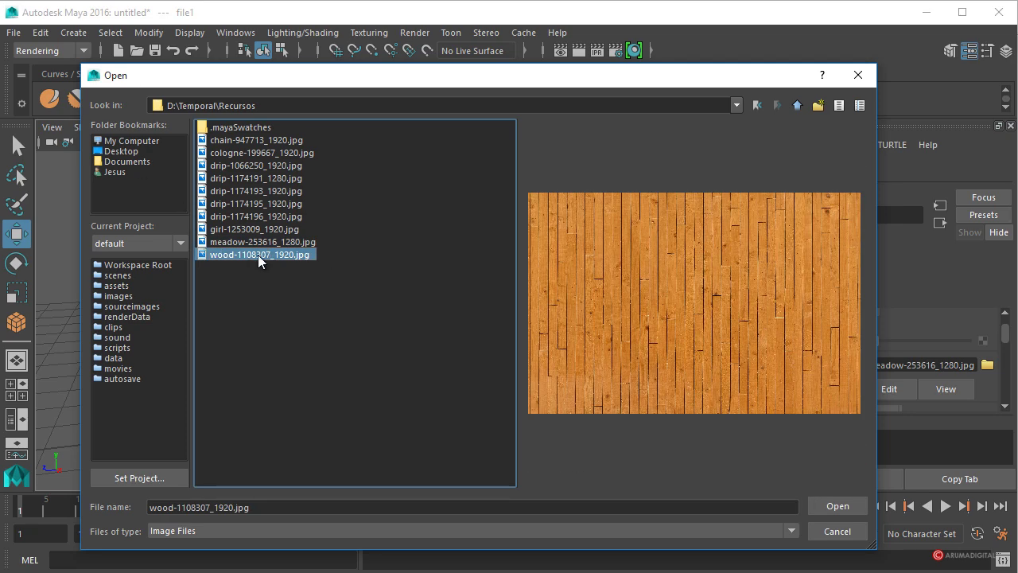
double_click(258, 254)
left_click_drag(502, 314, 461, 321, "alt")
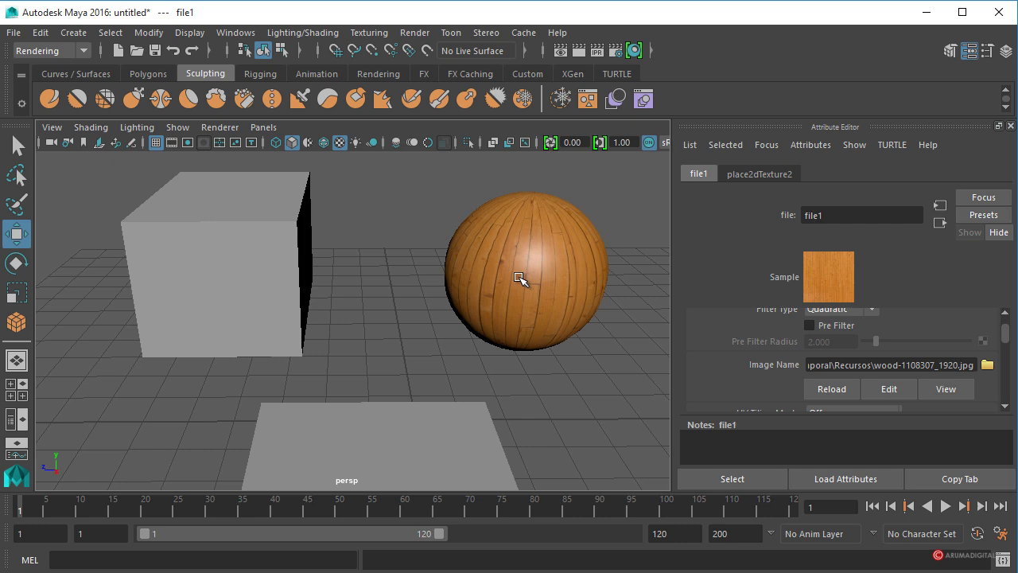
Go to the blinn1 material and break the File texture's connection to its Color.
left_click(940, 223)
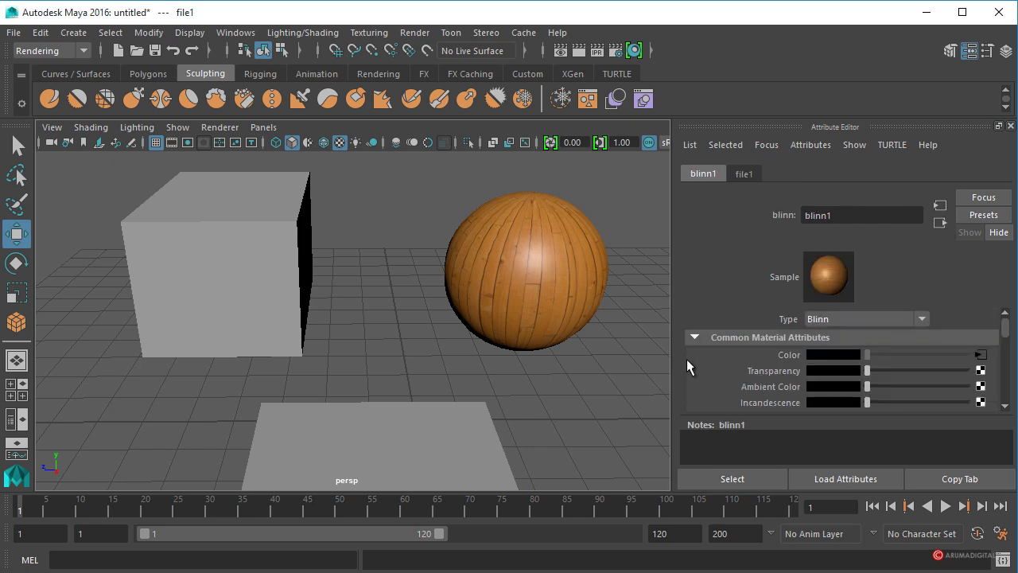
right_click(792, 357)
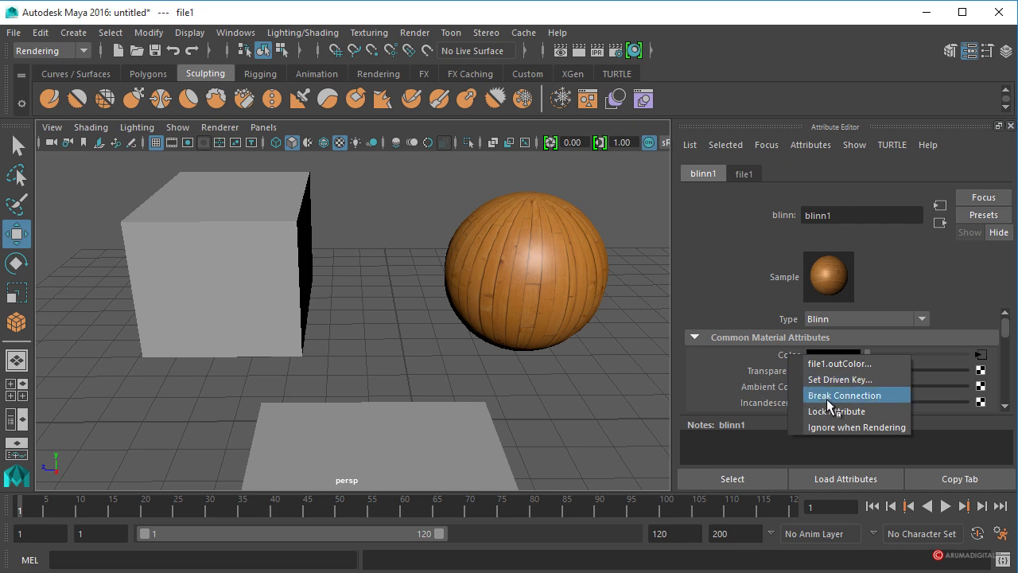
left_click(830, 395)
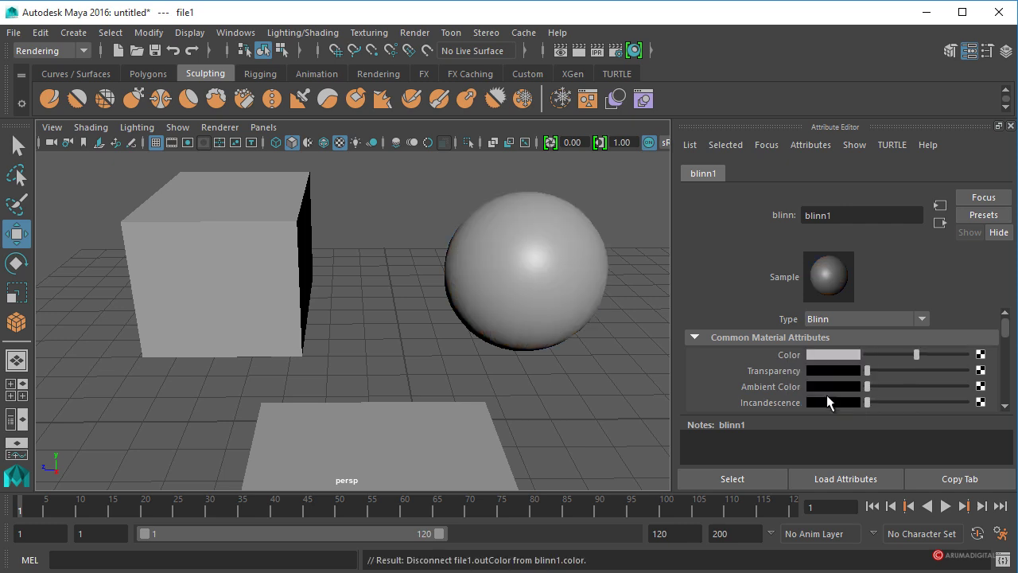
Open the texture choices for blinn1's Color and examine the 2D, 3D, Env and Other Textures categories.
left_click(981, 354)
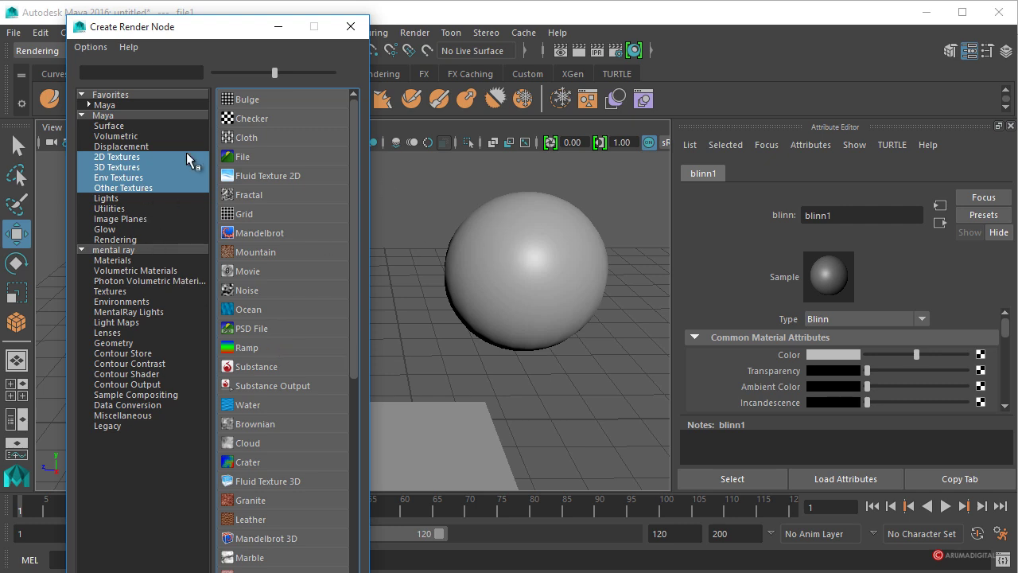
left_click(120, 159)
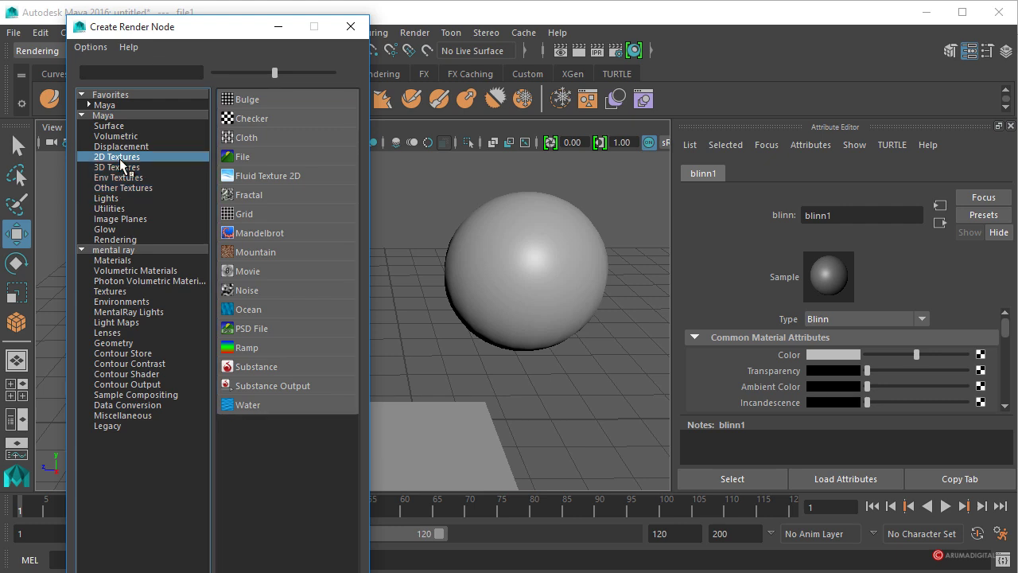
middle_click_drag(258, 274, 501, 279)
left_click(119, 165)
middle_click_drag(296, 232, 497, 310)
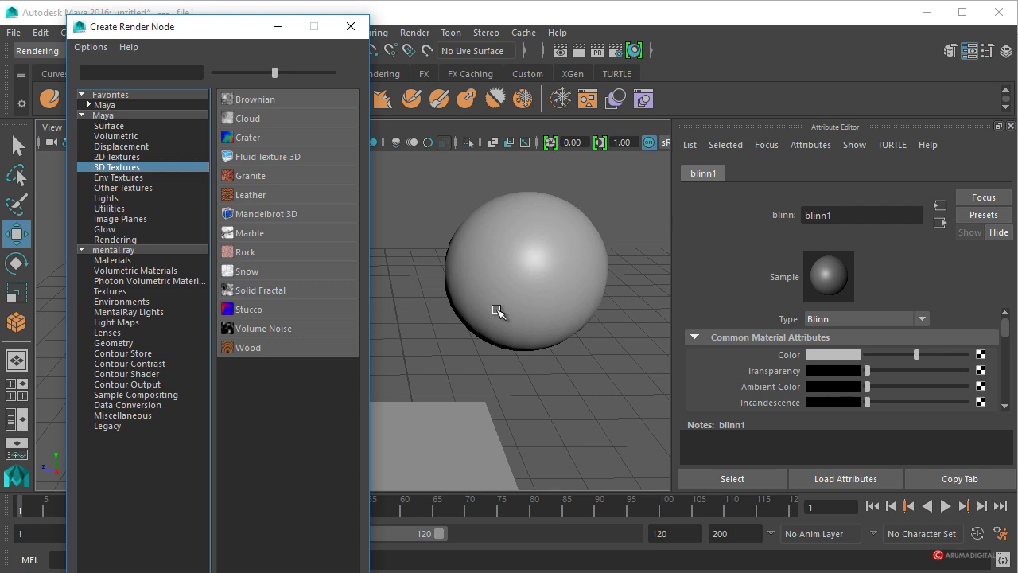
middle_click_drag(496, 310, 179, 250)
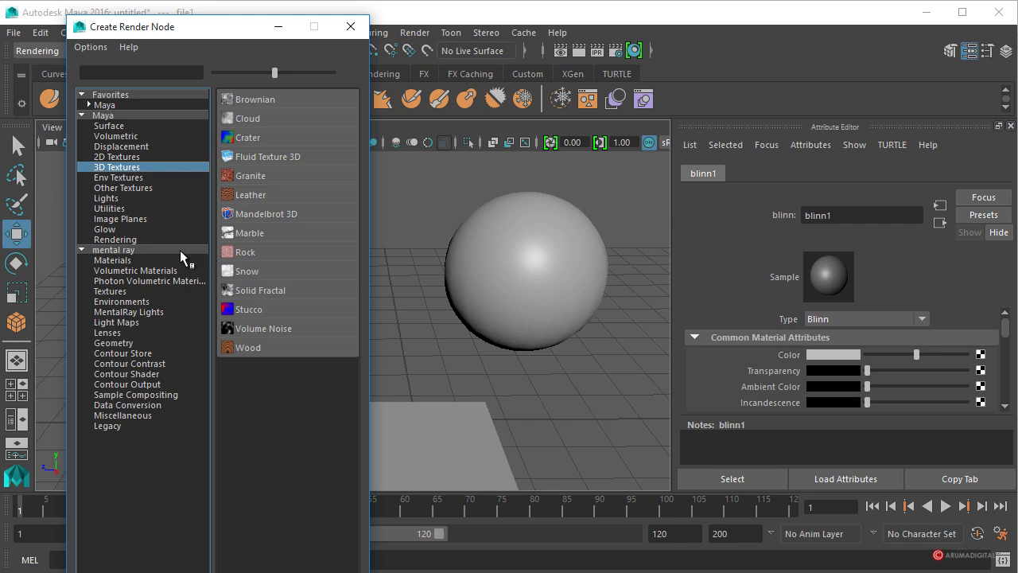
left_click(120, 177)
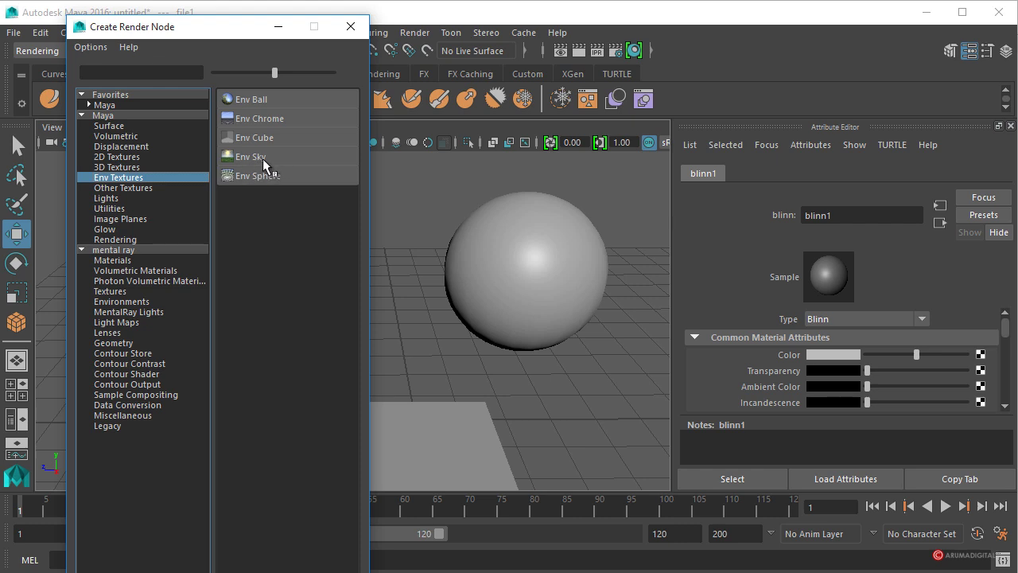
left_click(135, 188)
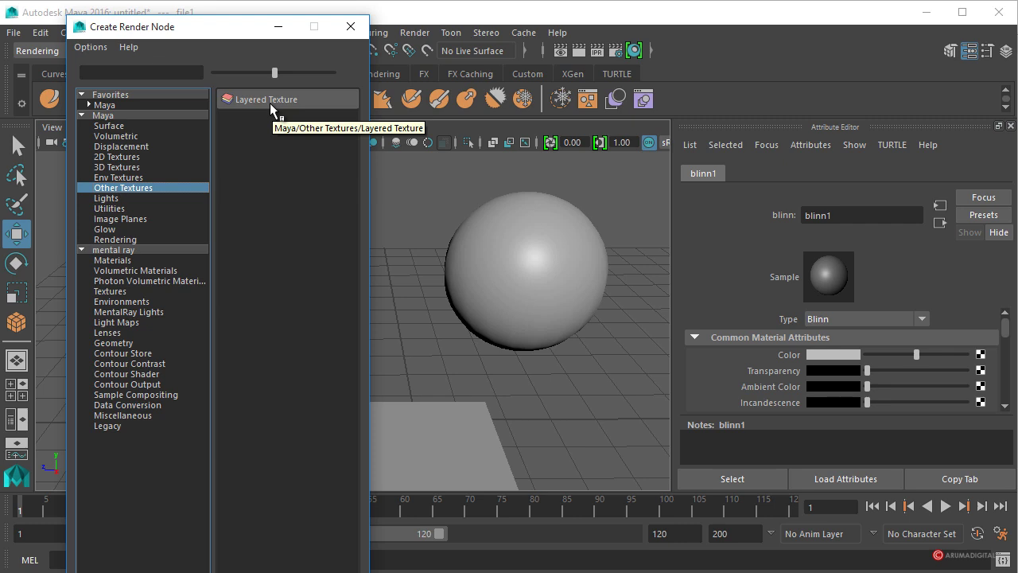
Map a Checker texture from the 2D Textures category to the Color of the sphere's blinn1 material.
left_click(118, 156)
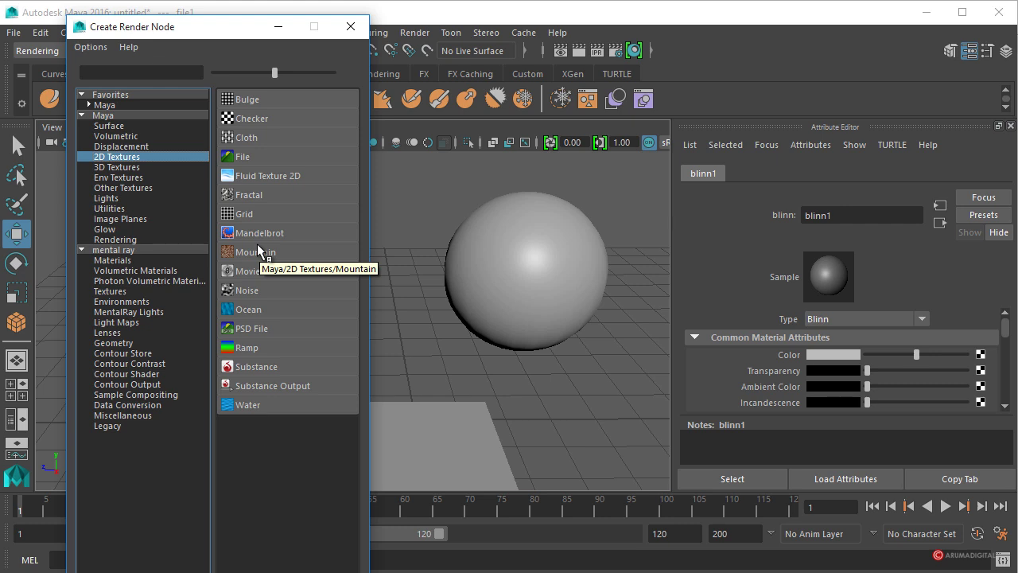
middle_click_drag(257, 244, 527, 245)
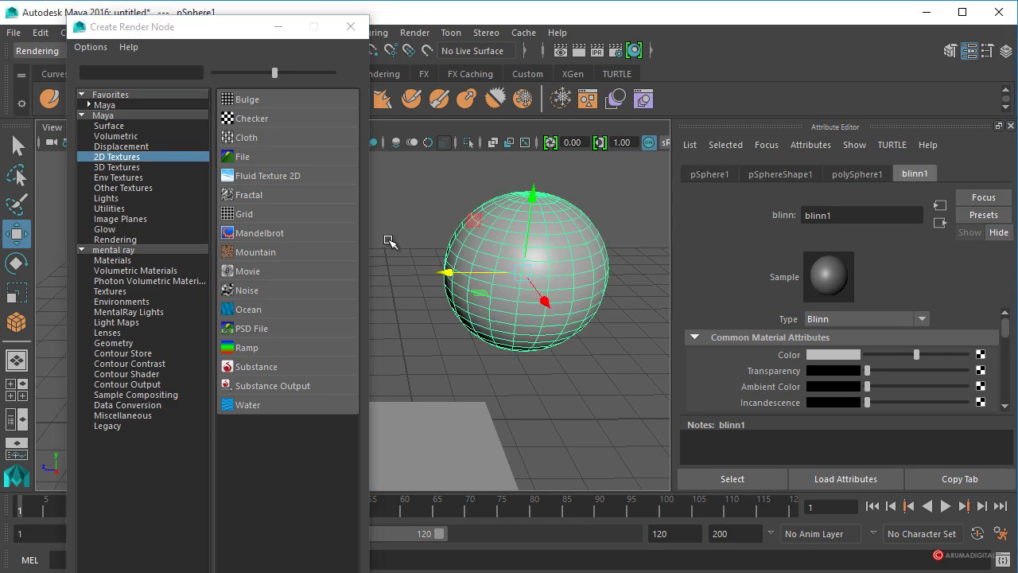
middle_click_drag(250, 120, 246, 121)
left_click(248, 119)
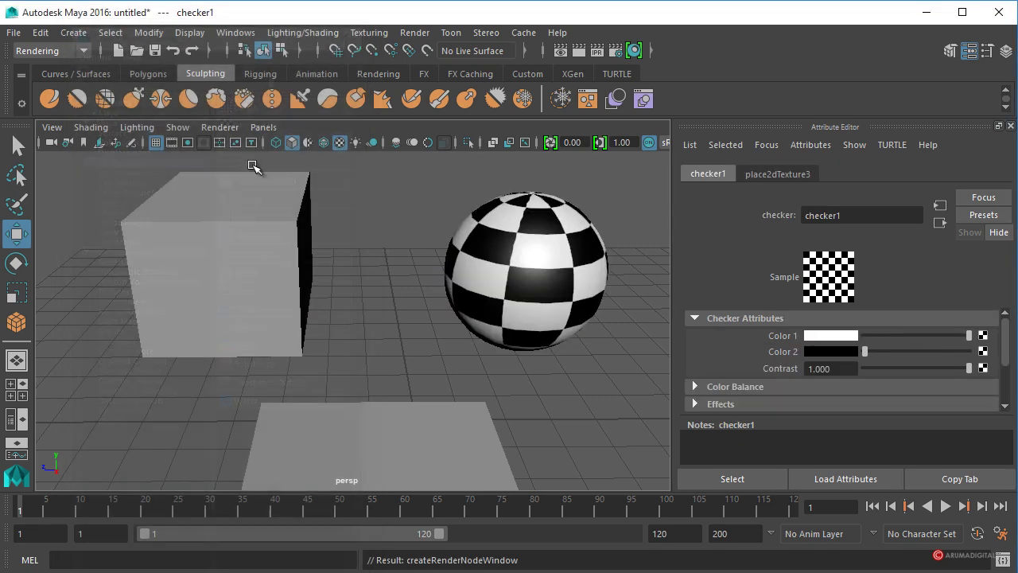
left_click_drag(531, 294, 392, 284, "alt")
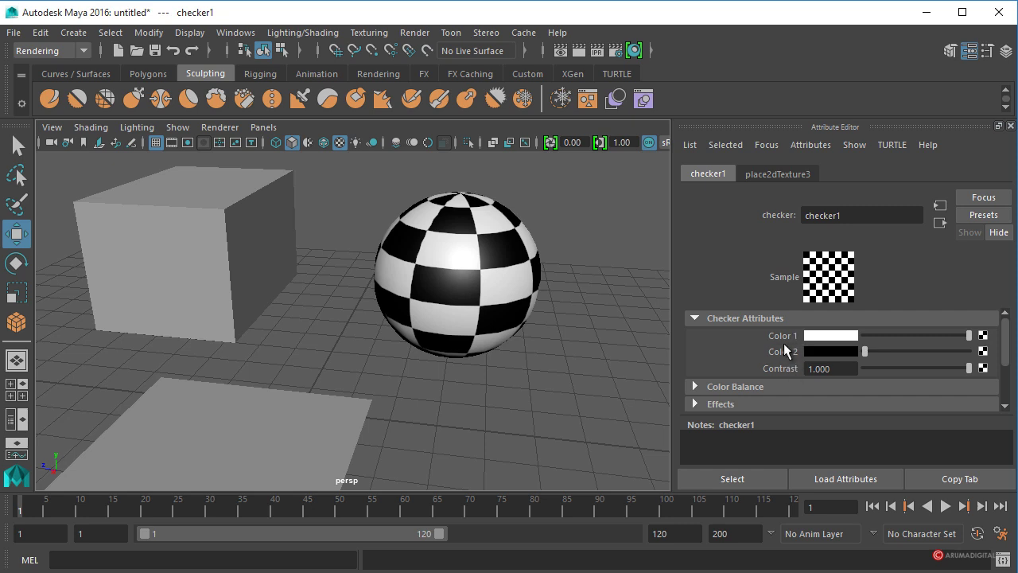
Map a Bulge texture to Color 1 of the sphere's Checker texture.
middle_click_drag(784, 350, 458, 258)
middle_click_drag(831, 334, 499, 286)
mouse_move(955, 370)
left_mouse_down()
mouse_move(897, 372)
mouse_move(970, 366)
left_mouse_up()
left_click(983, 336)
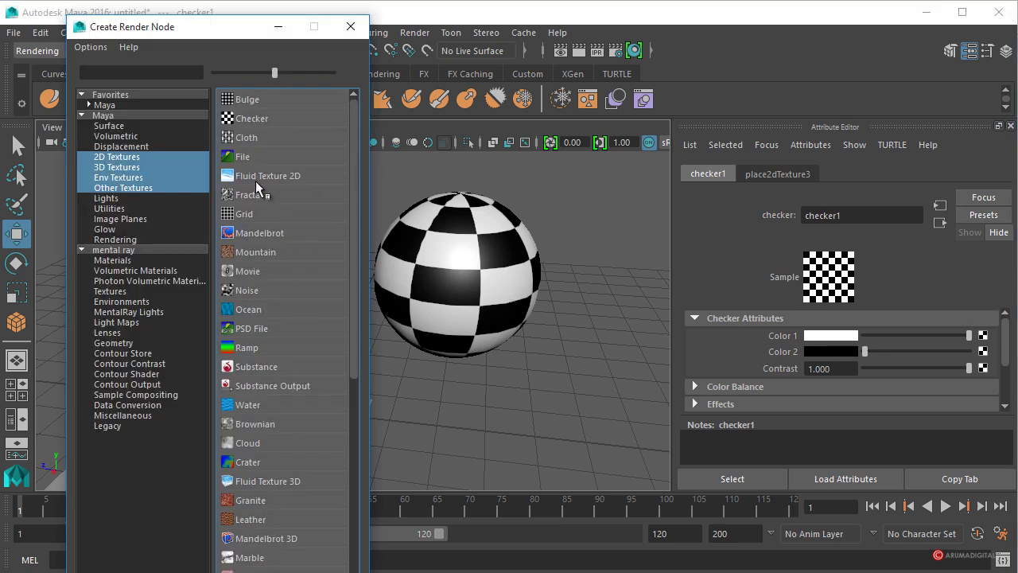
left_click(257, 101)
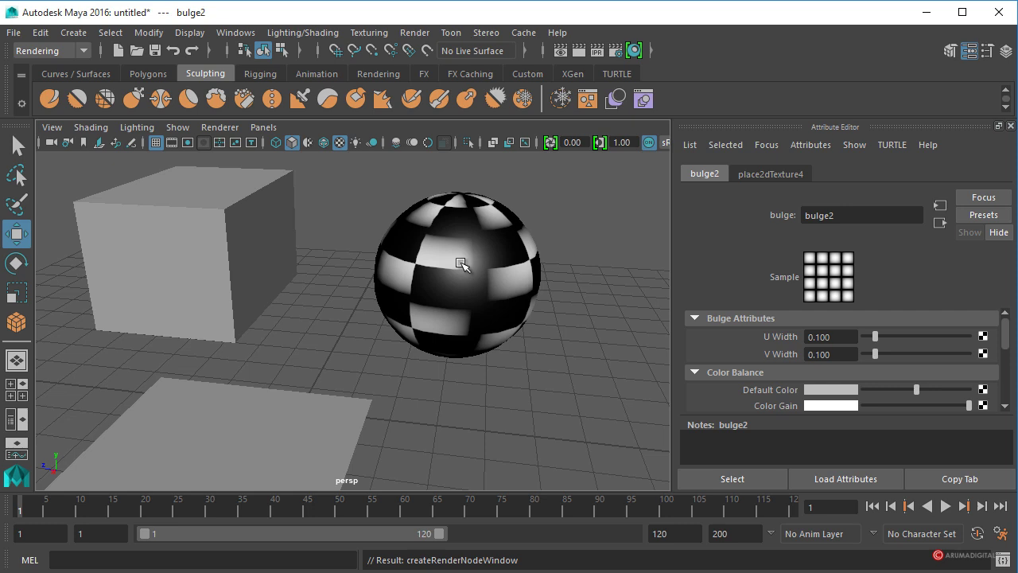
Examine the 2D placement attributes of the Bulge texture, including Coverage, Translate Frame and Interactive Placement.
left_click(765, 174)
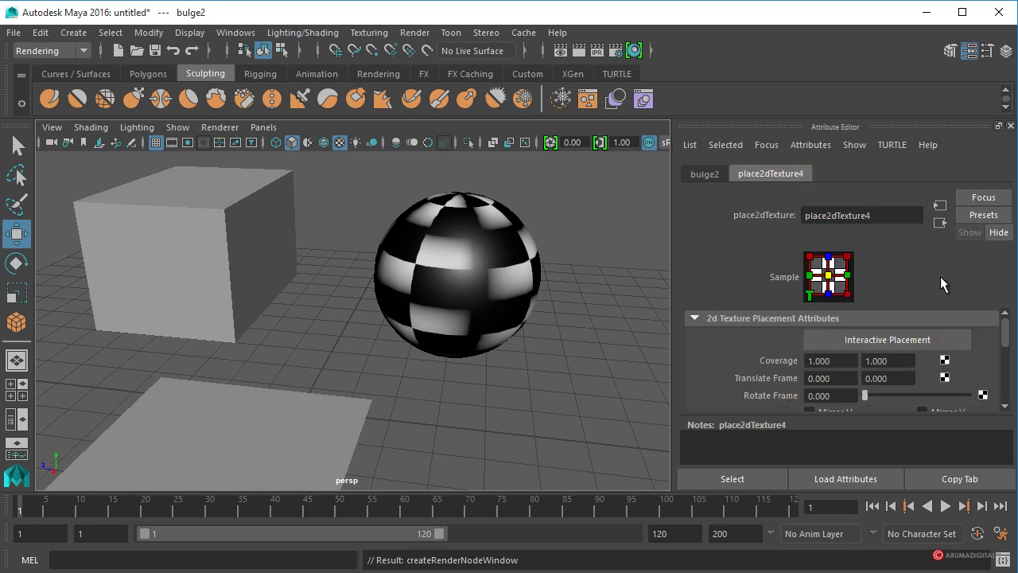
left_click_drag(1006, 326, 1007, 336)
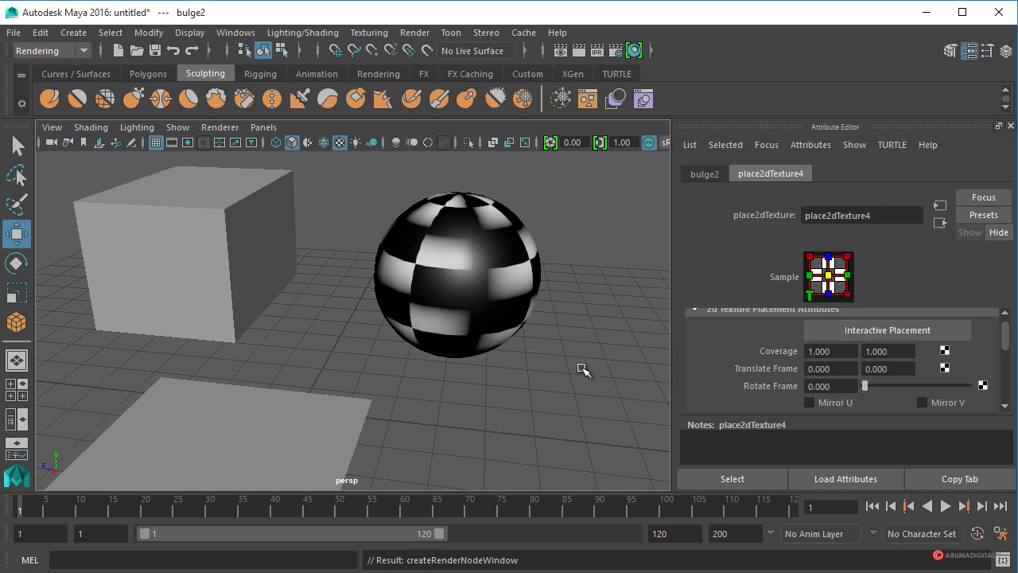
left_click(893, 326)
Map a Checker texture to the Color of the plane's lambert1 material.
left_click(295, 406)
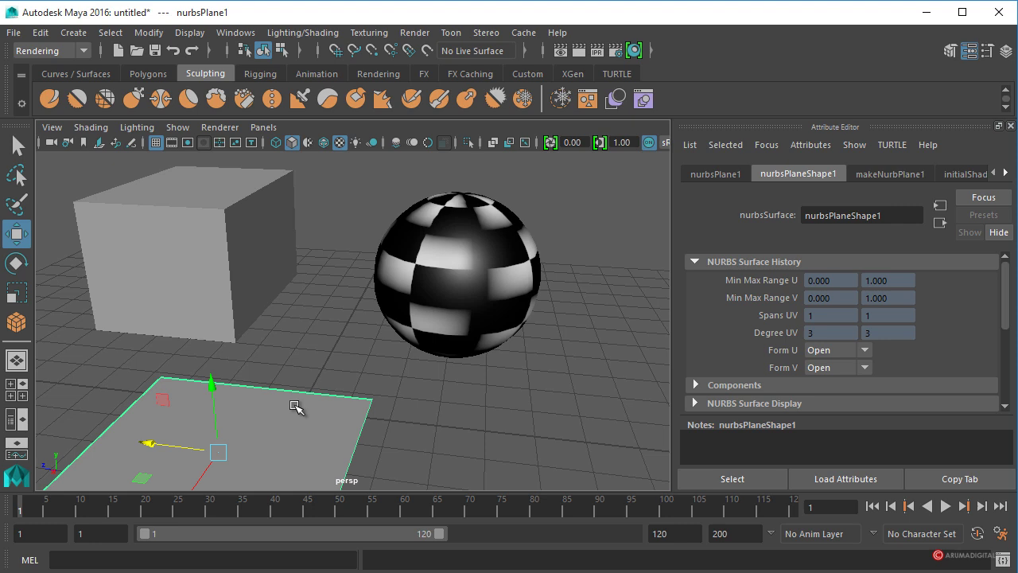
left_click(1006, 174)
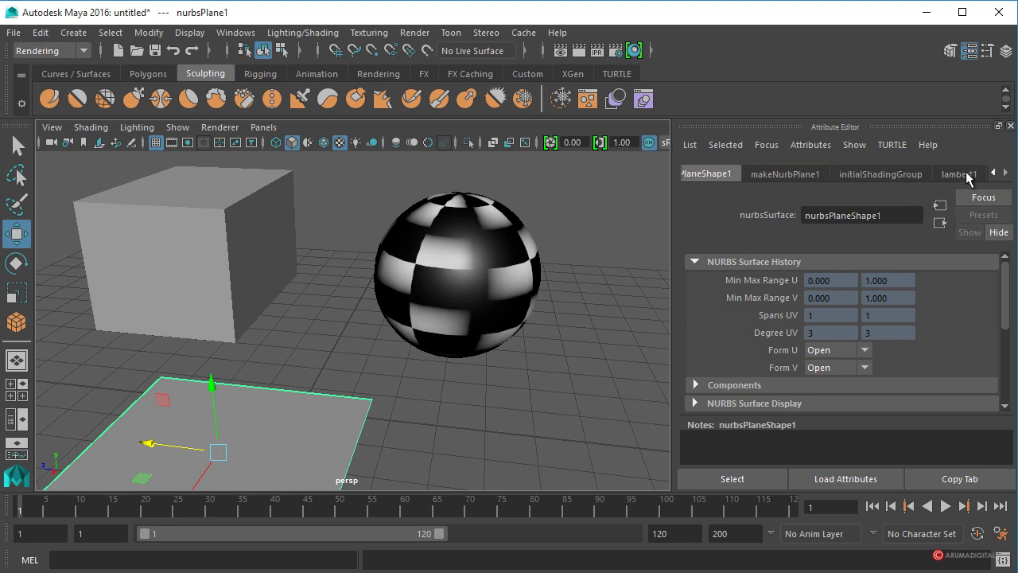
left_click(967, 174)
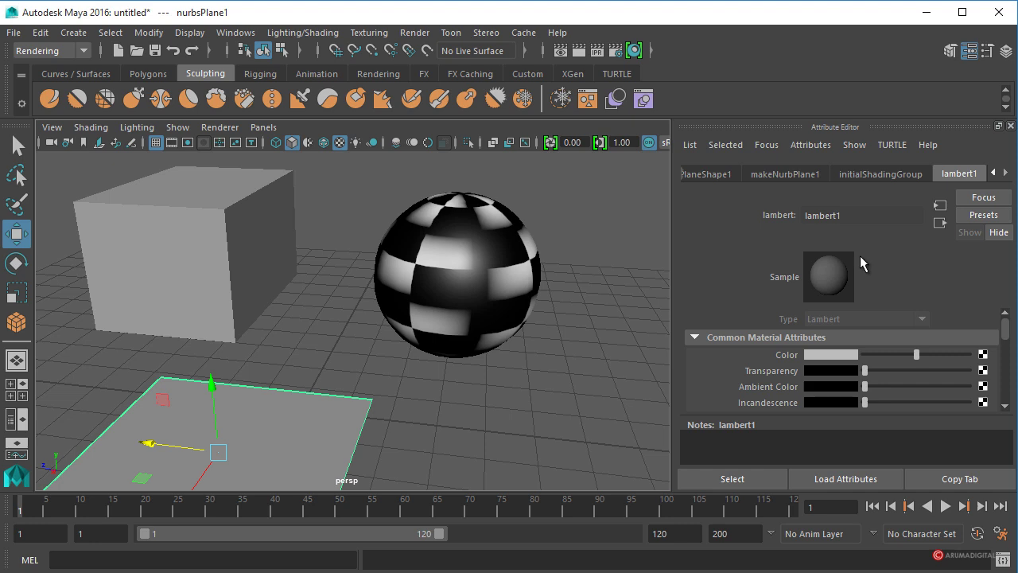
left_click(983, 355)
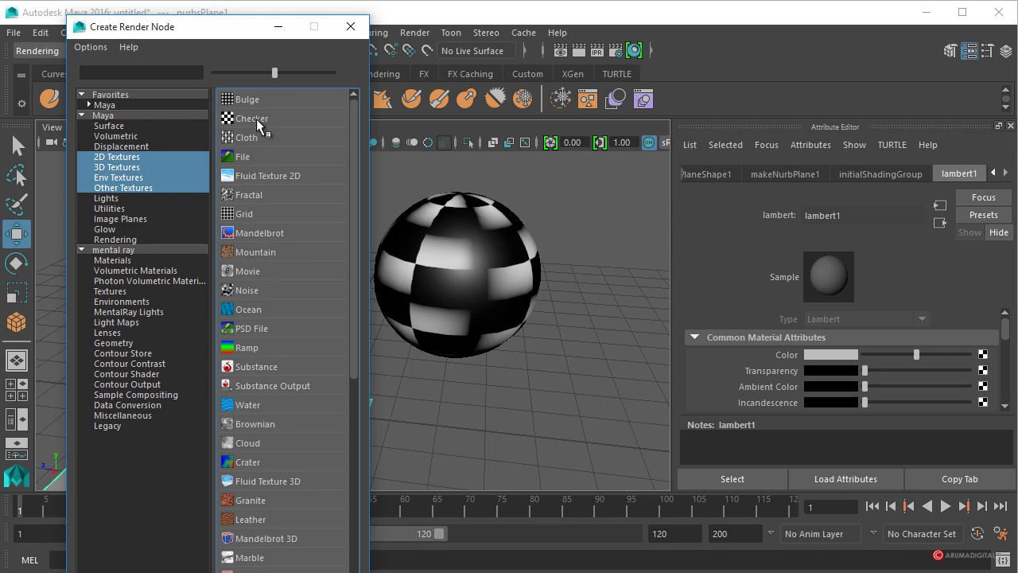
left_click(257, 119)
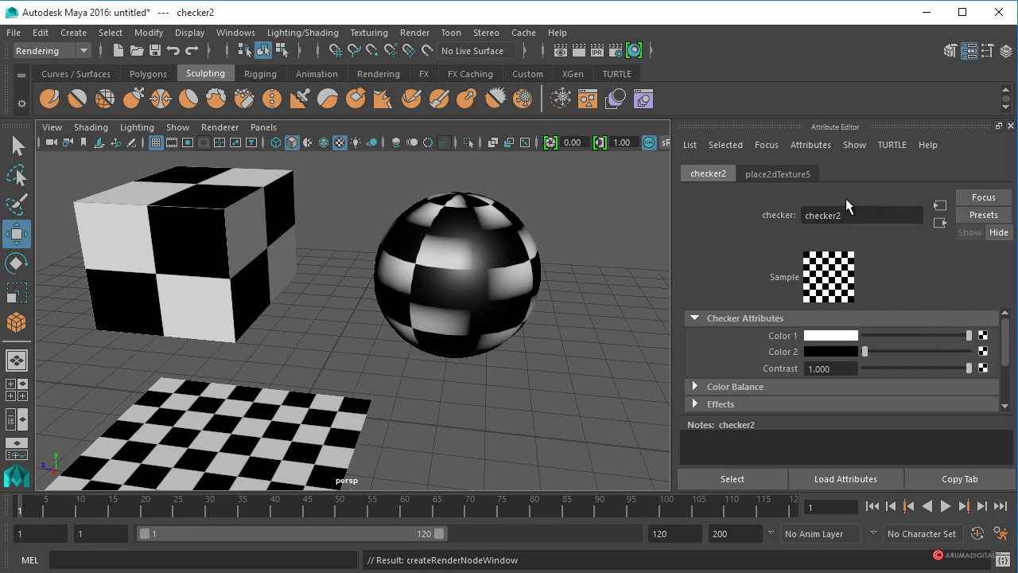
Start Interactive Placement of lambert1's Checker texture on the plane.
left_click(781, 174)
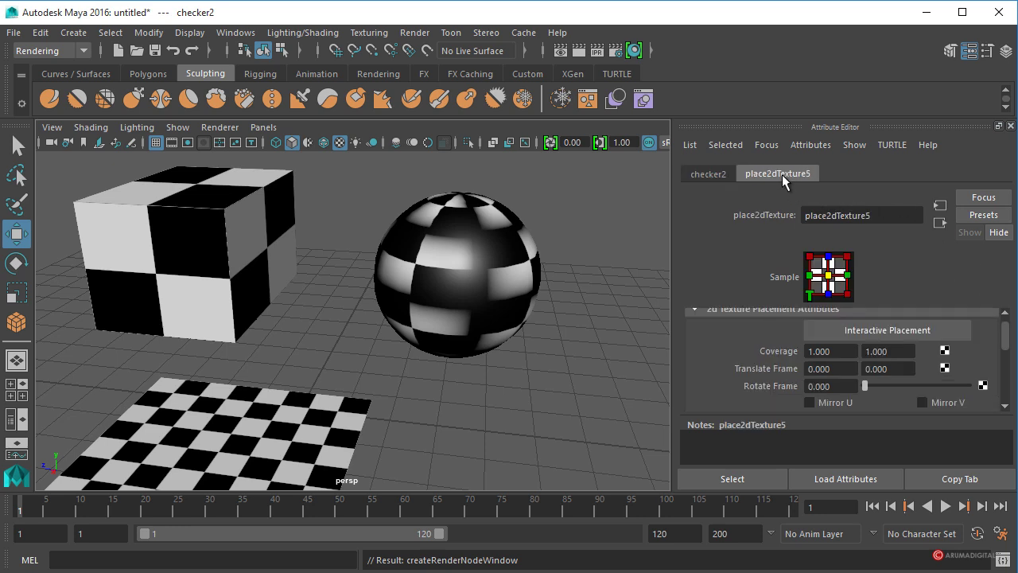
left_click(288, 427)
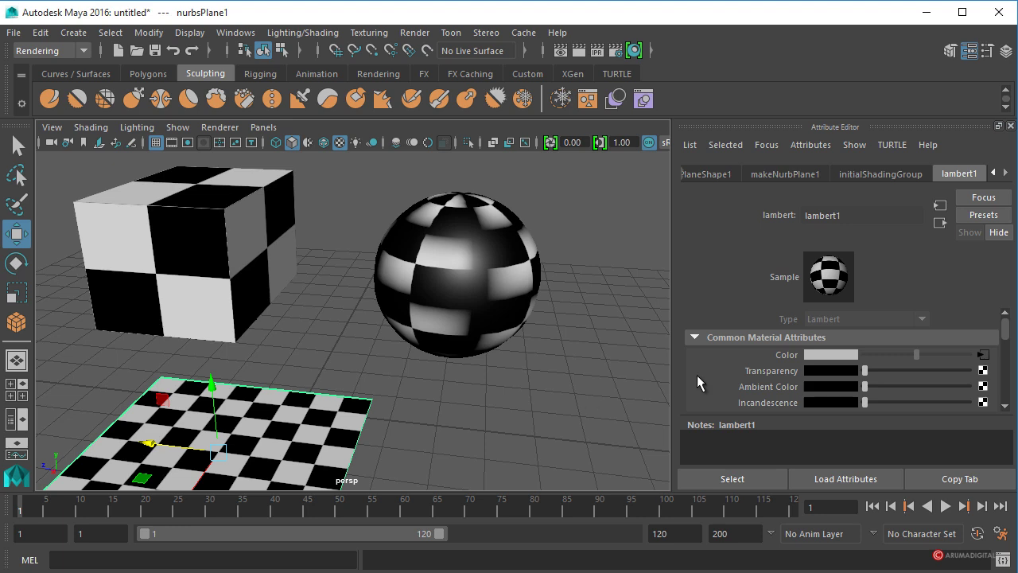
left_click(981, 355)
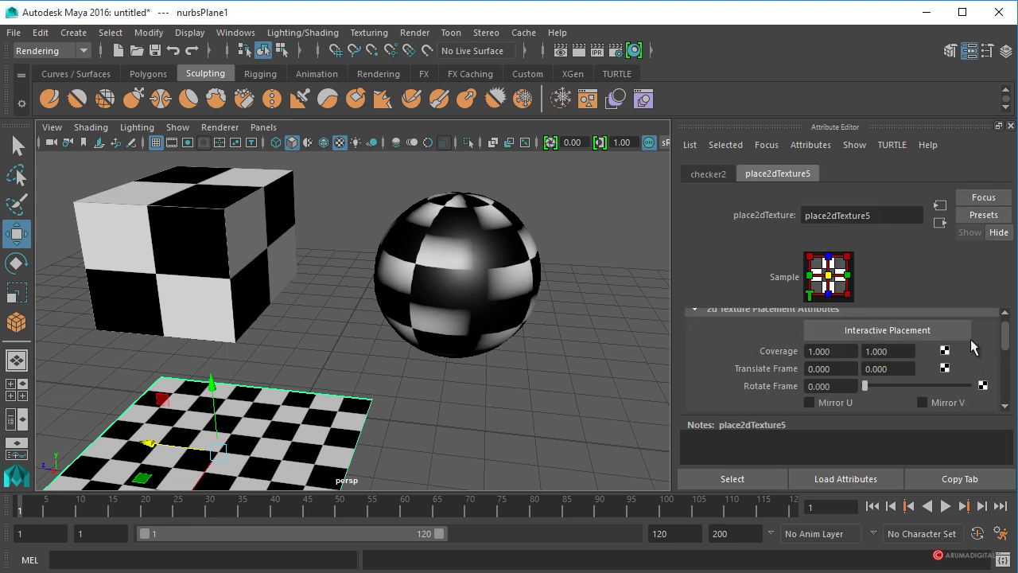
left_click(886, 331)
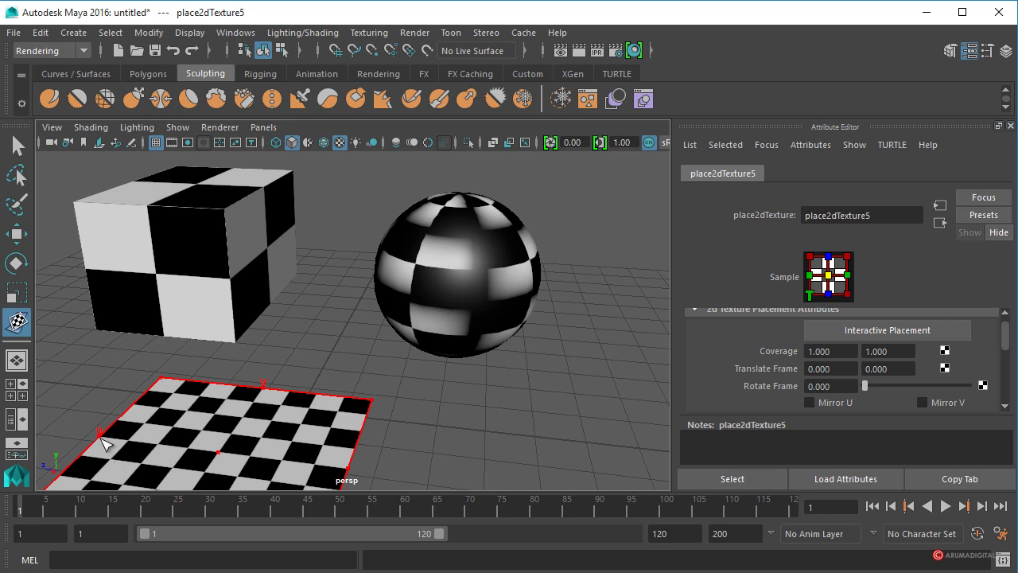
left_click(161, 445)
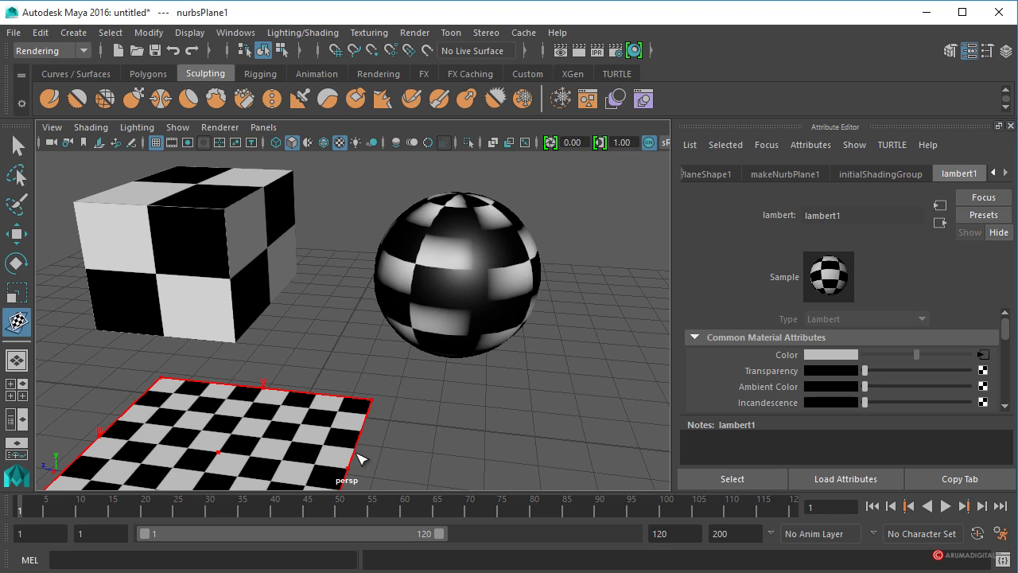
Shrink the Checker texture's placement frame toward one corner of the plane, undoing the last unwanted change.
scroll(358, 459, "down", 3)
mouse_move(354, 421)
left_mouse_down()
mouse_move(345, 448)
mouse_move(353, 430)
left_mouse_up()
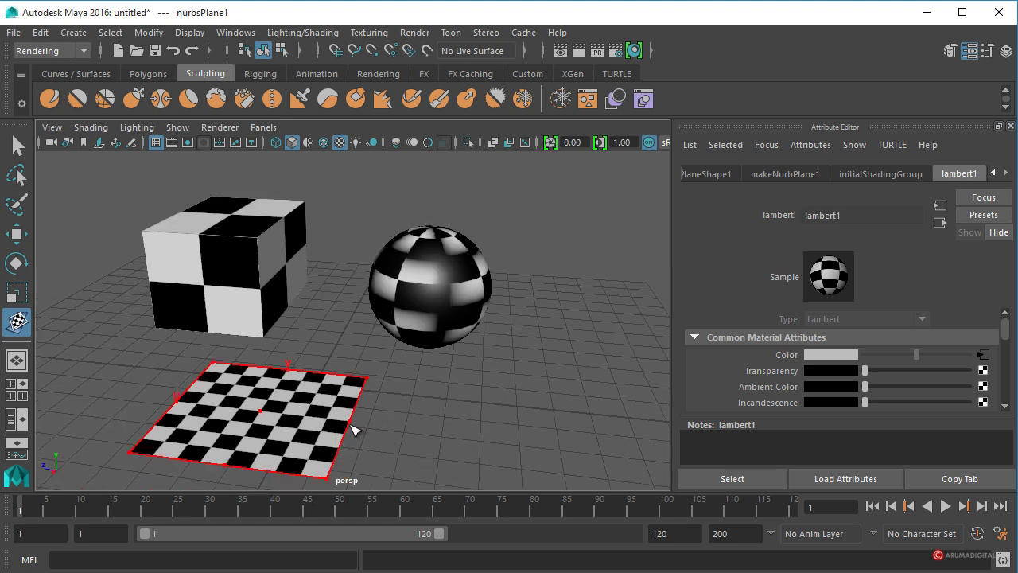
left_click(346, 424)
left_click(347, 428)
left_click_drag(348, 421, 303, 405, "alt")
key("ctrl+z")
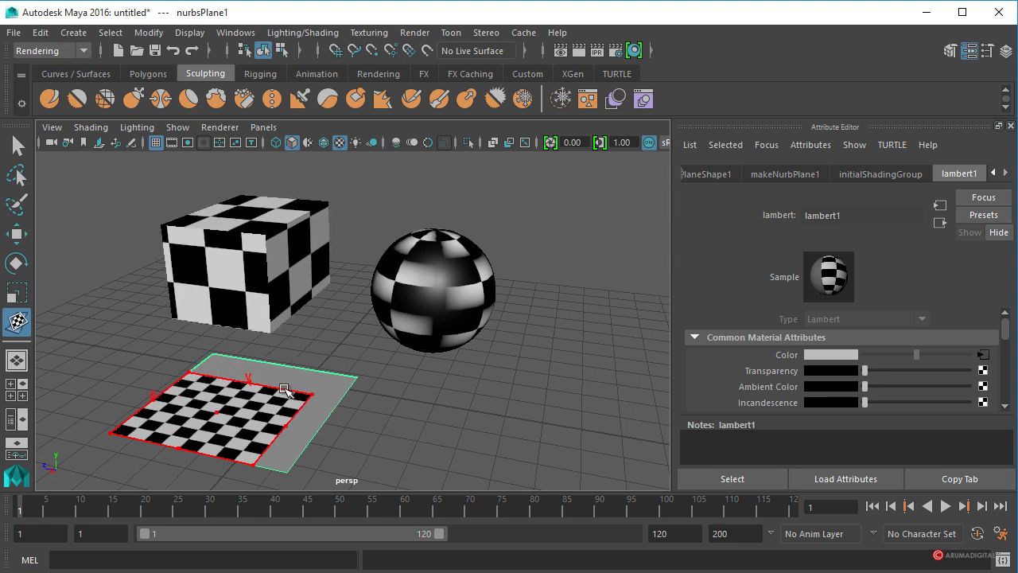
Reposition the Checker texture's placement frame near the plane's centre and rotate it to about 35 degrees.
left_click_drag(295, 364, 189, 377)
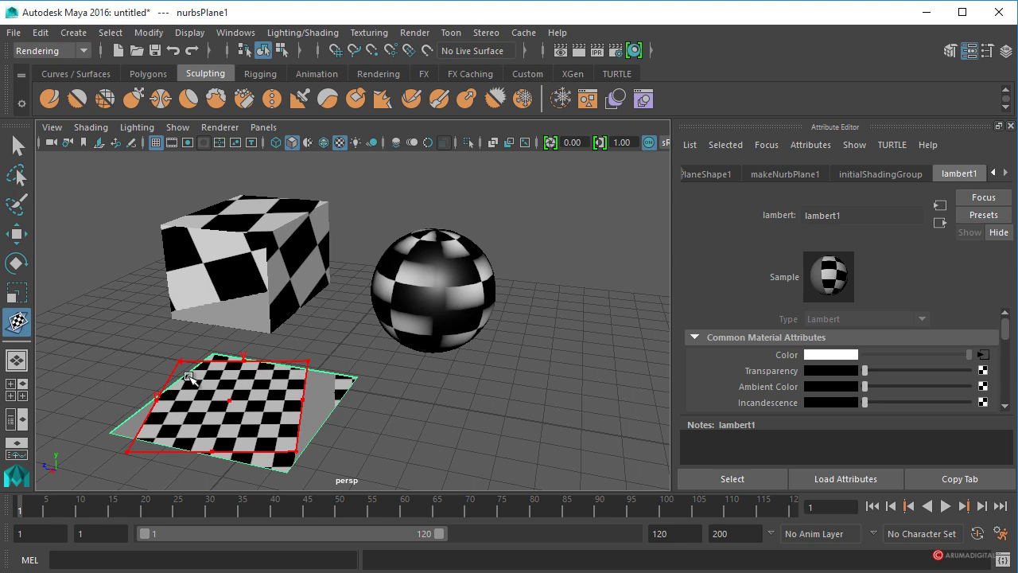
left_click_drag(189, 377, 251, 353)
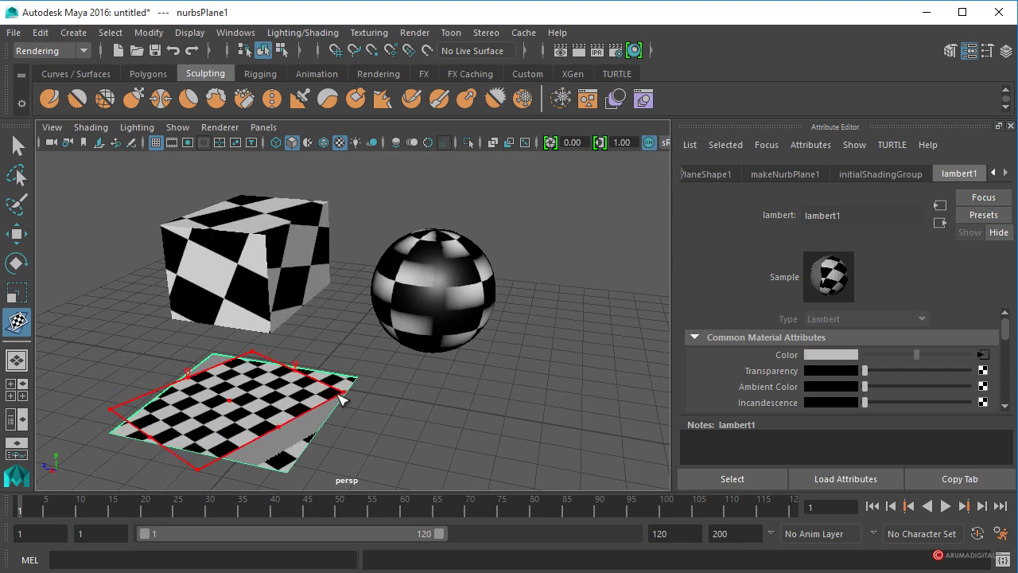
left_click_drag(347, 395, 384, 452)
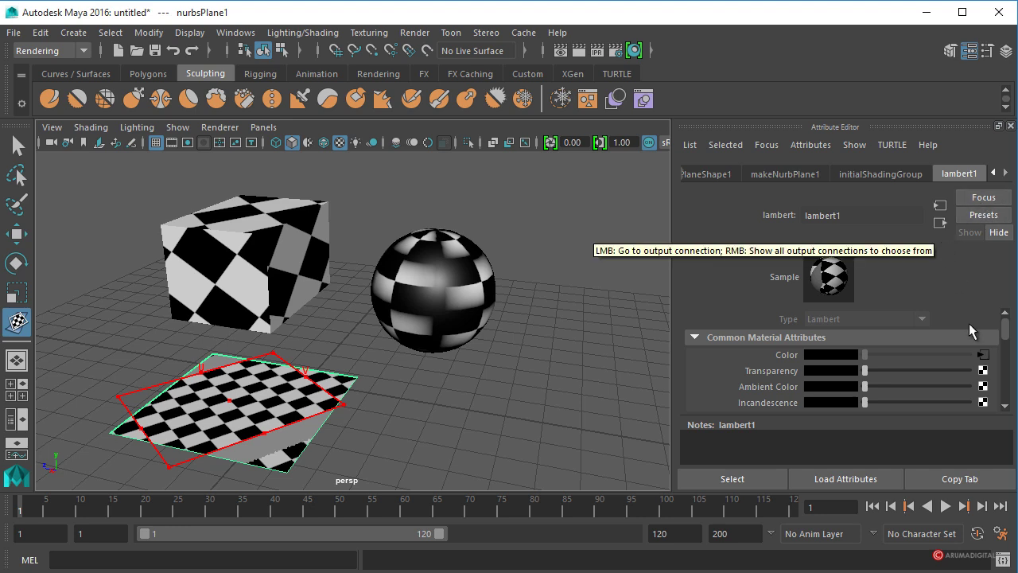
Set the Rotate Frame of lambert1's Checker texture placement to about 50.2.
left_click(984, 354)
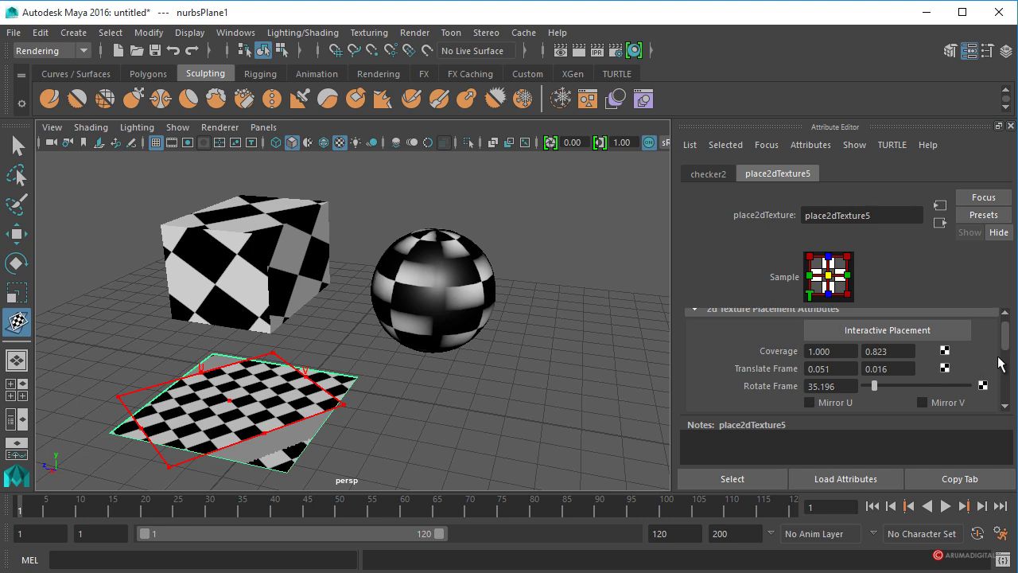
scroll(1004, 342, "down", 1)
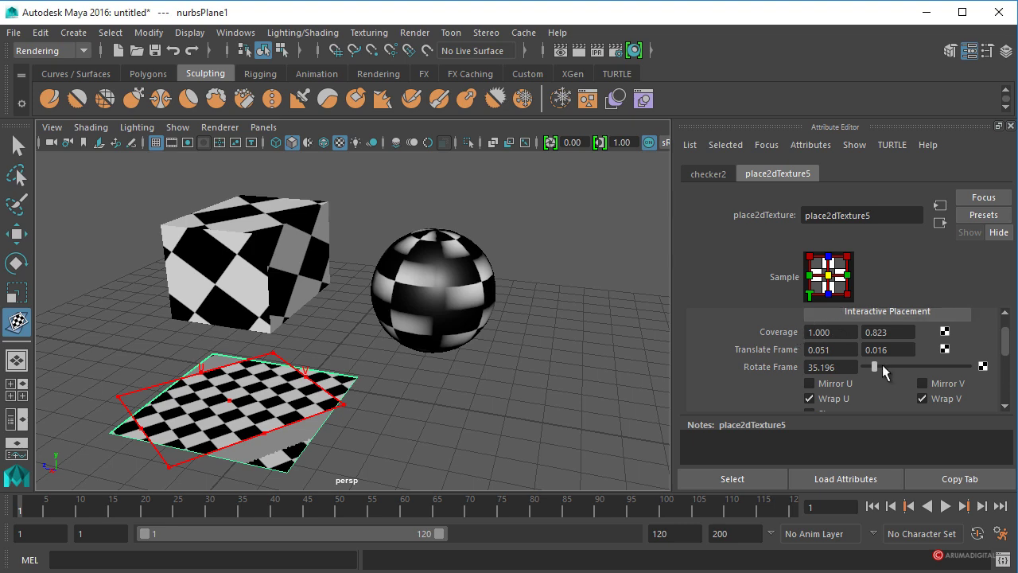
left_click_drag(877, 364, 879, 364)
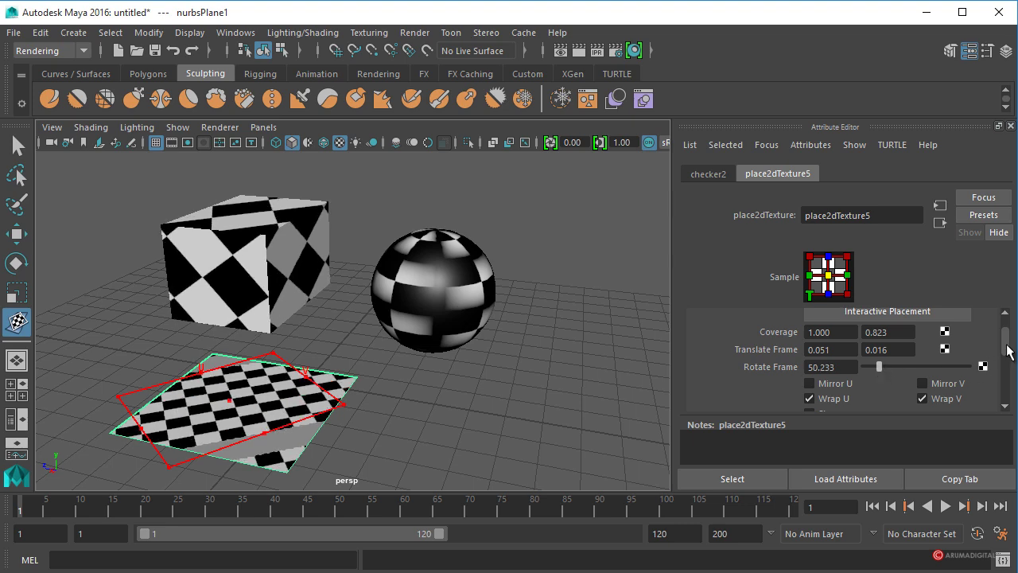
Try out Mirror U and Mirror V on the Checker texture's placement and switch both off again.
scroll(1008, 351, "down", 2)
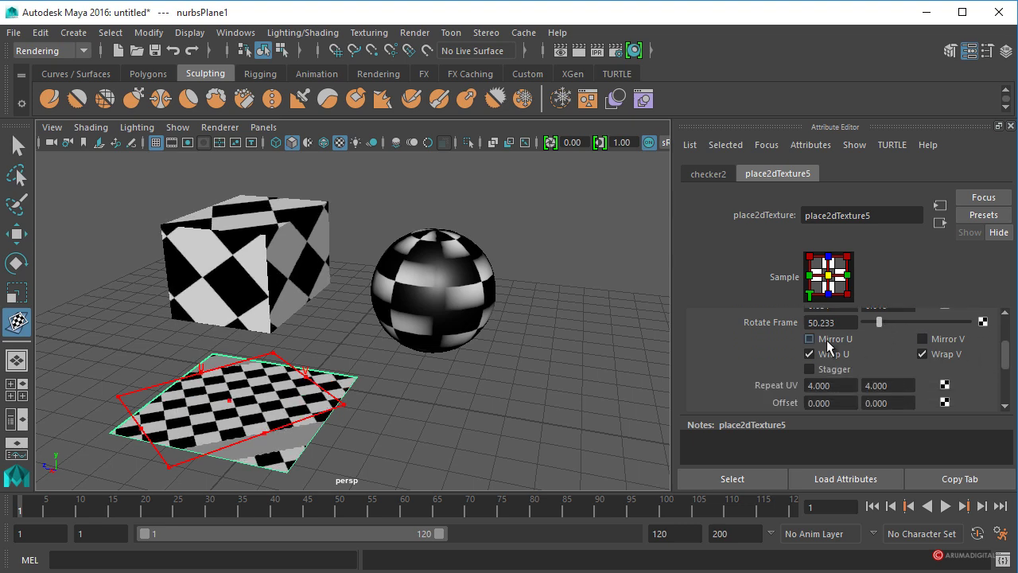
left_click(826, 339)
left_click(932, 342)
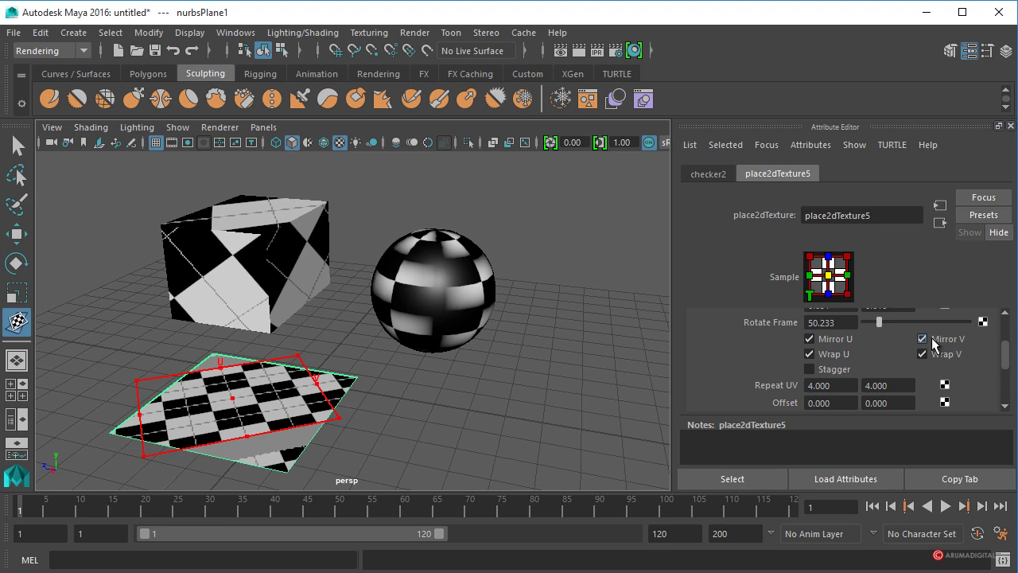
left_click(922, 339)
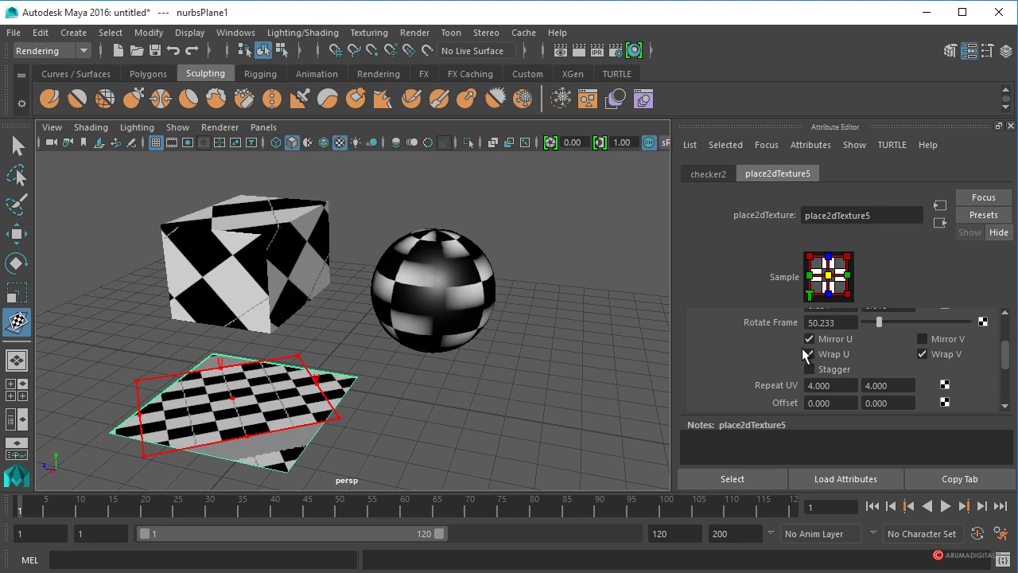
left_click(810, 340)
Set the Repeat UV of lambert1's Checker texture placement to 20 by 20.
scroll(1008, 357, "down", 2)
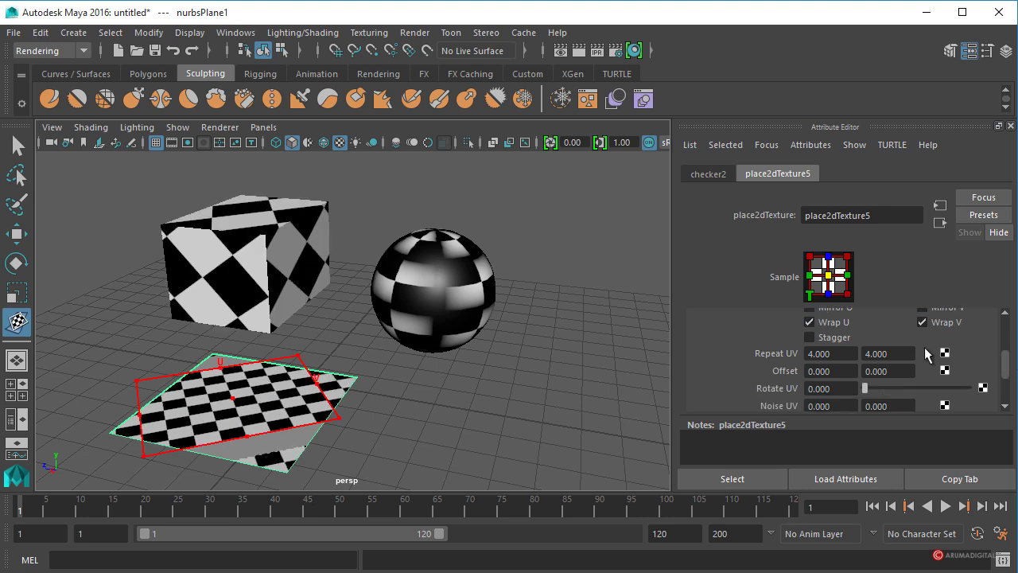
left_click_drag(842, 360, 724, 383)
type("20")
key("Tab")
type("20")
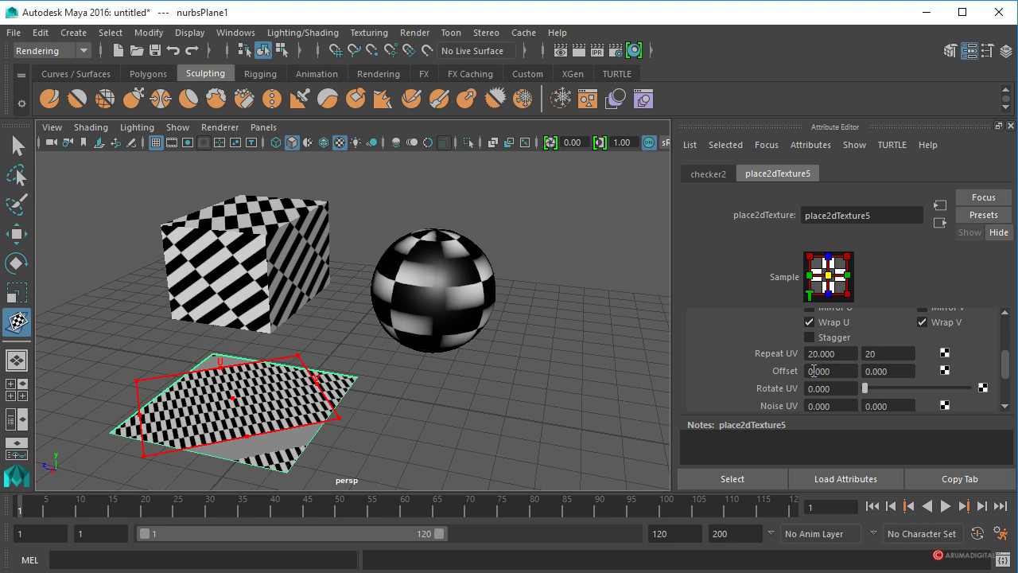
key("Return")
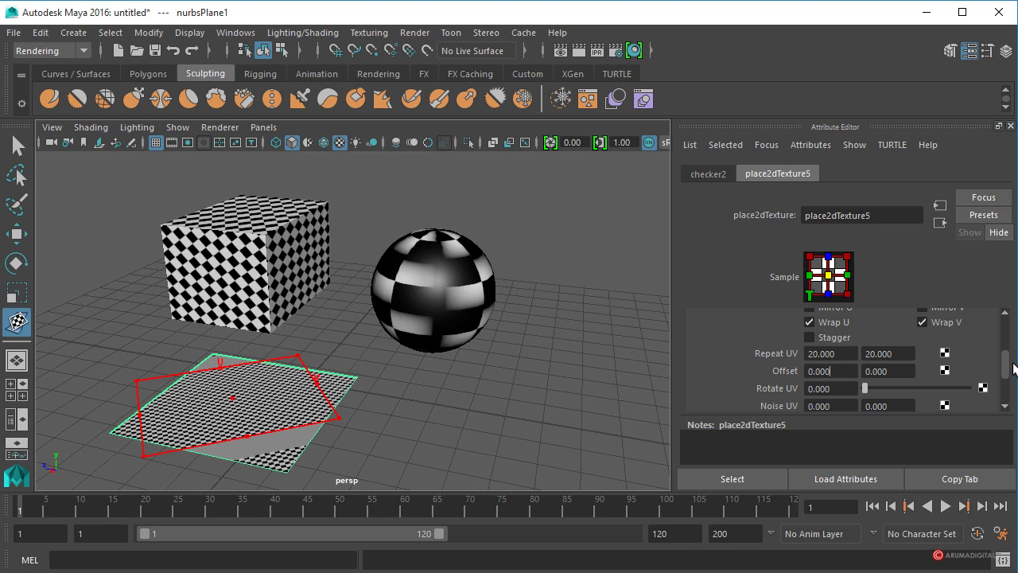
left_click_drag(1010, 366, 1011, 336)
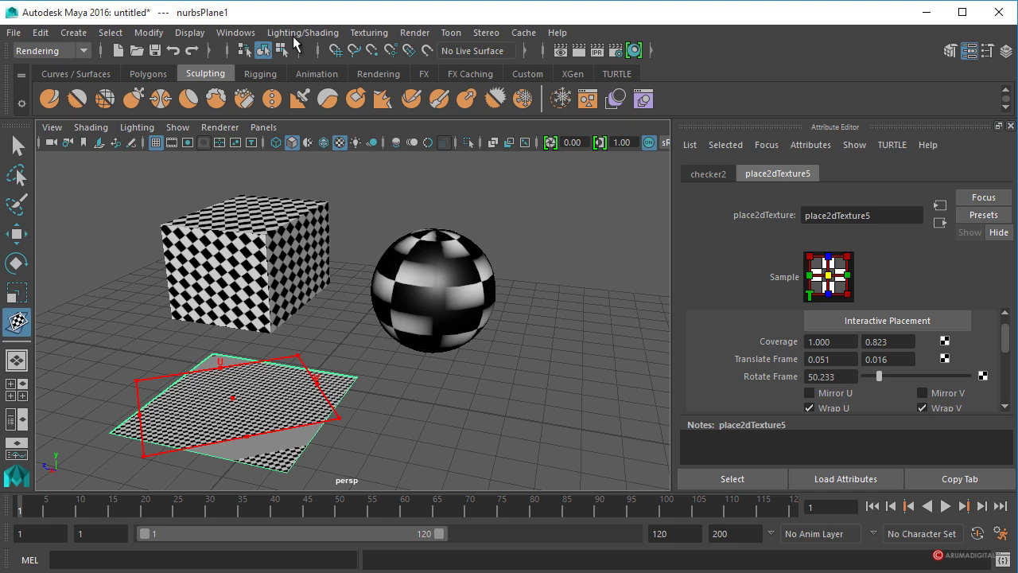
Apply Automatic UV mapping to the cube with the Modeling commands and raise the projection about 0.68 in Y.
left_click(54, 52)
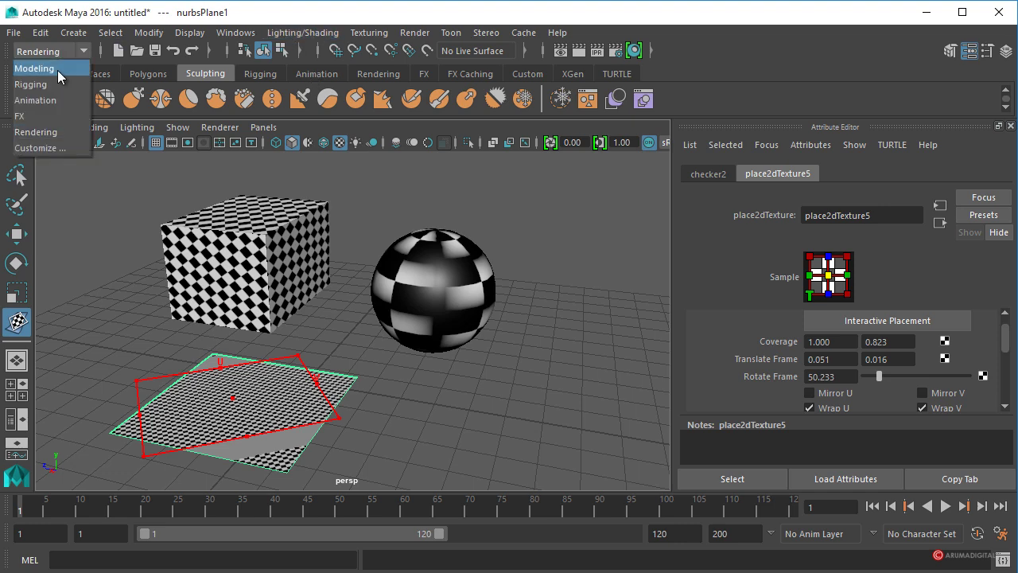
left_click(58, 70)
left_click(17, 146)
left_click(254, 237)
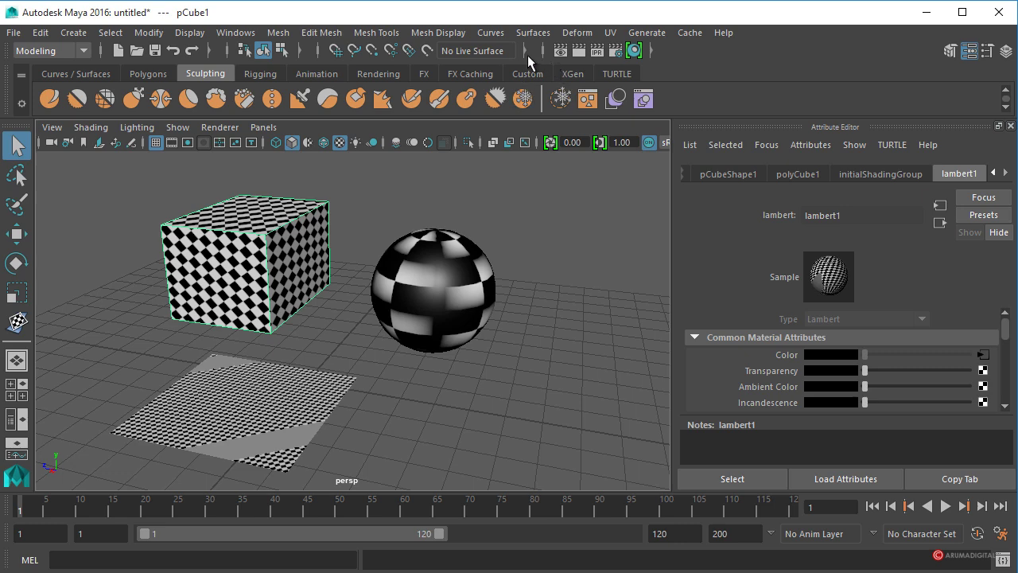
left_click(610, 33)
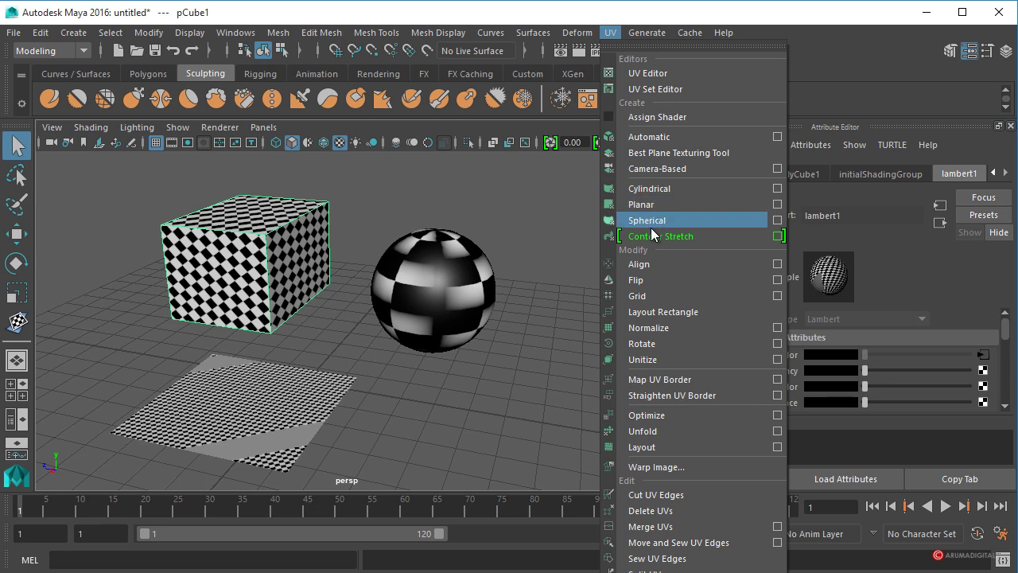
left_click(638, 138)
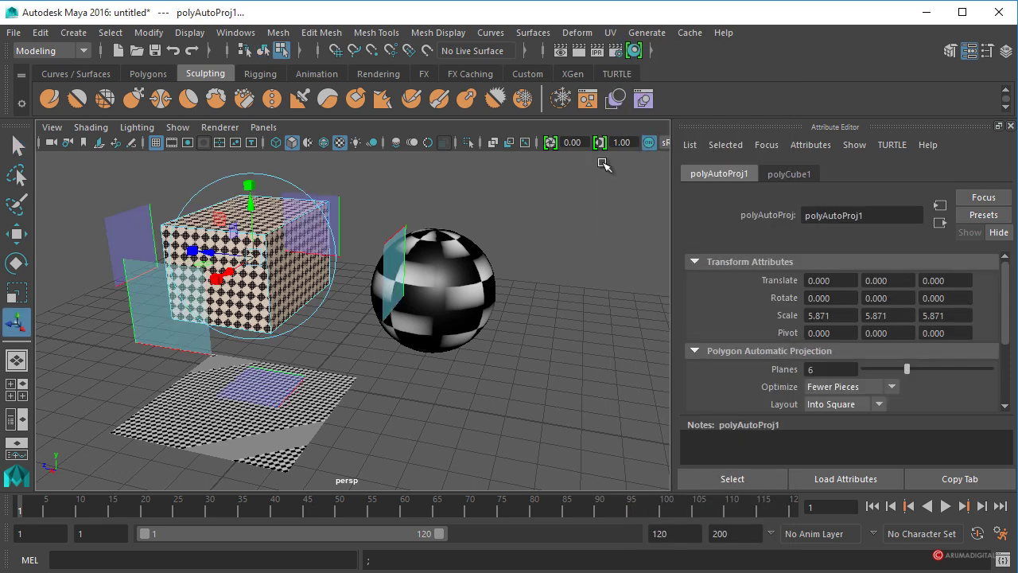
mouse_move(249, 198)
left_mouse_down()
mouse_move(253, 181)
mouse_move(253, 201)
left_mouse_up()
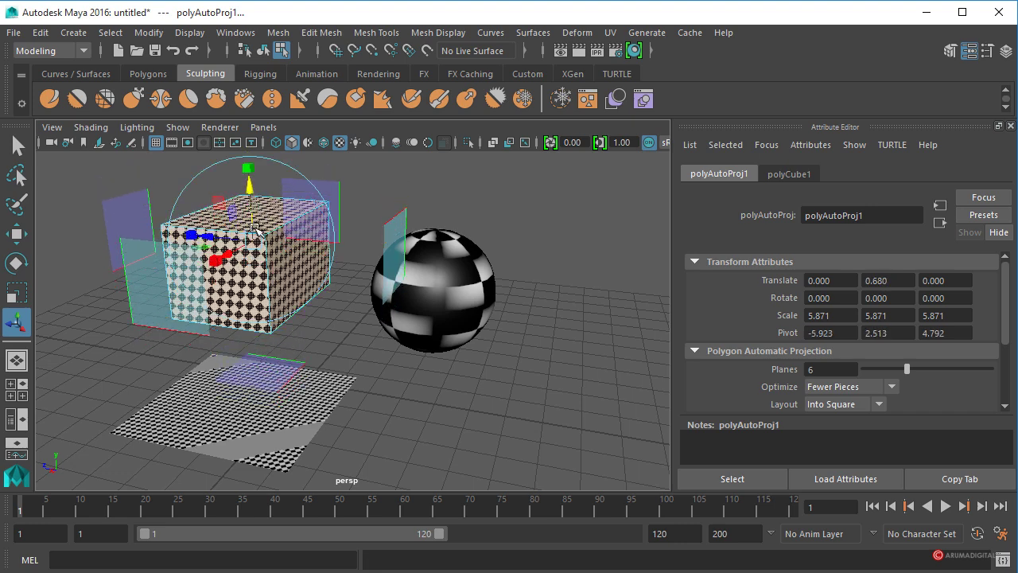
Try out Automatic UV mapping on the sphere as a whole object.
left_click(465, 268)
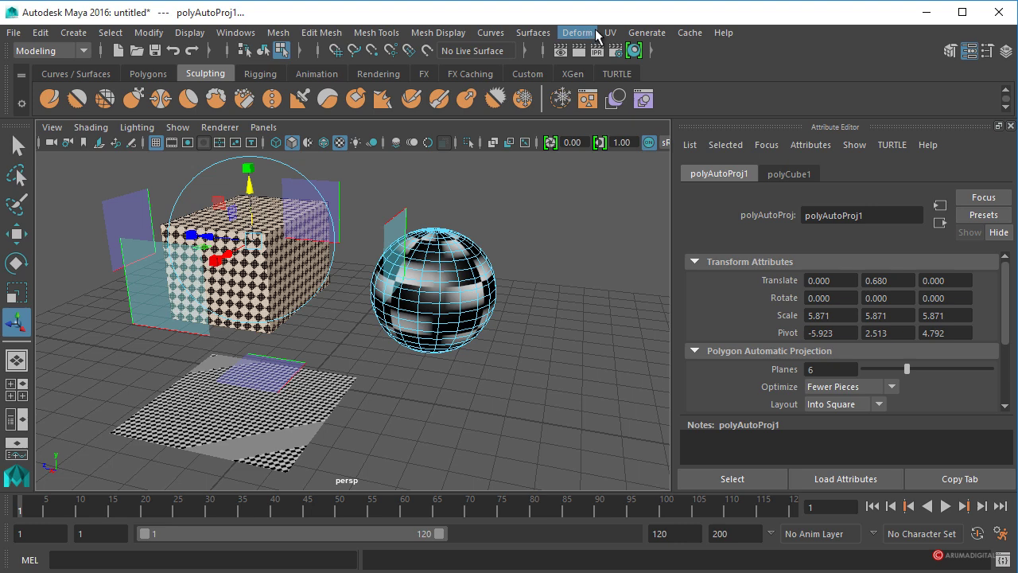
left_click(610, 33)
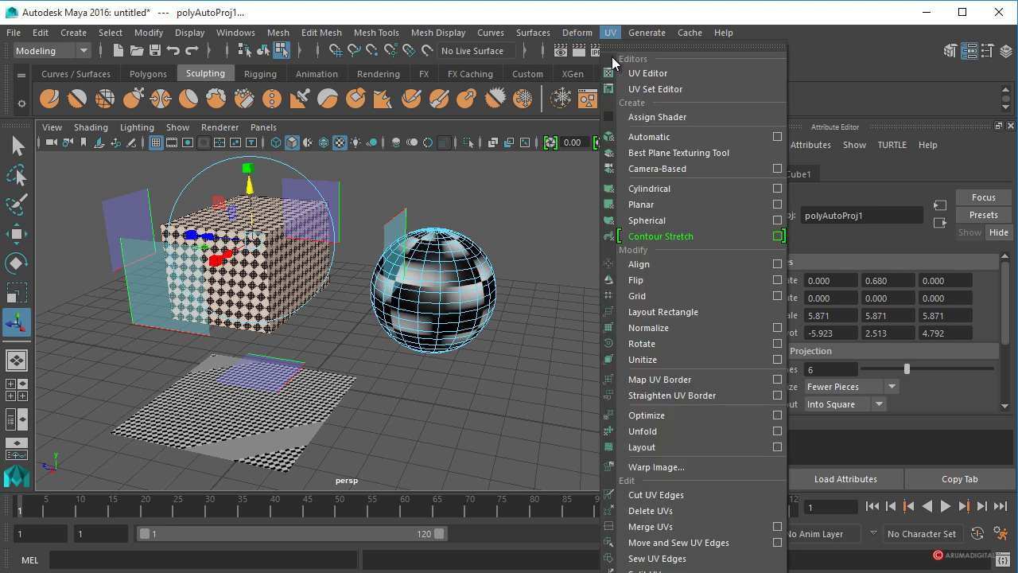
left_click(649, 137)
left_click(481, 284)
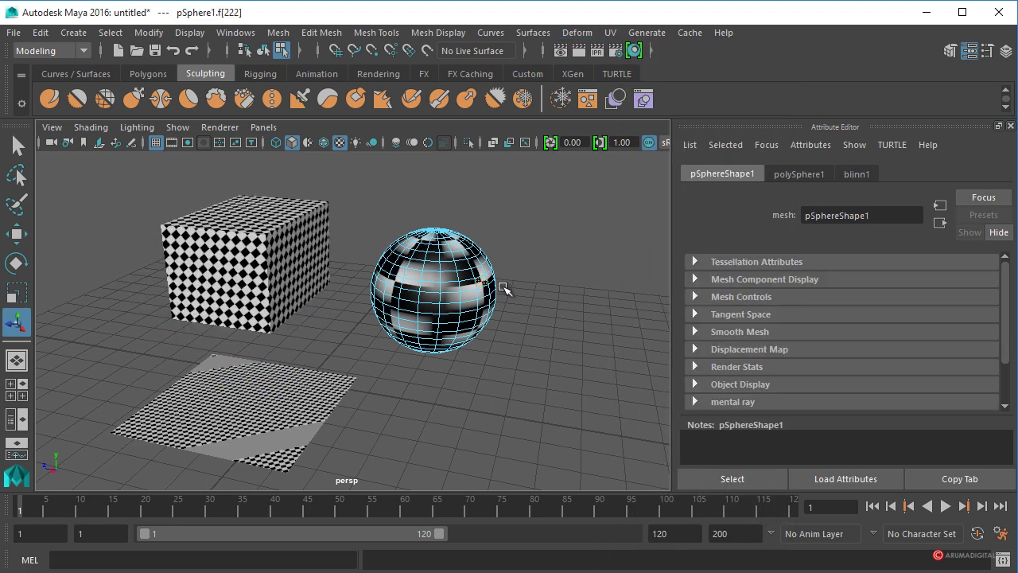
scroll(503, 288, "up", 3)
scroll(503, 298, "up", 3)
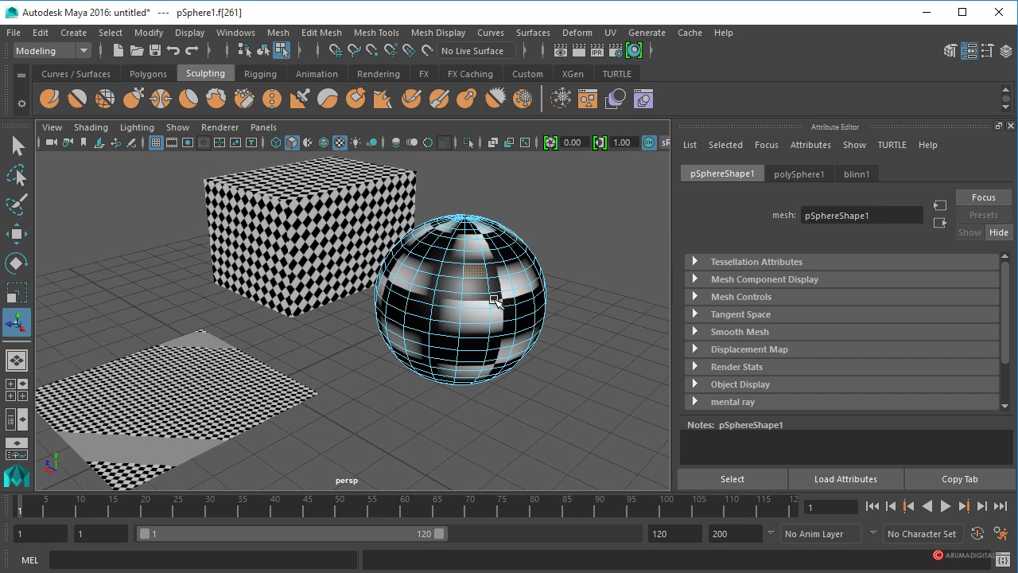
Select all faces of the sphere and apply Automatic UV mapping to them.
right_click_drag(470, 289, 544, 271)
left_click_drag(469, 288, 494, 292, "alt")
right_click(466, 249)
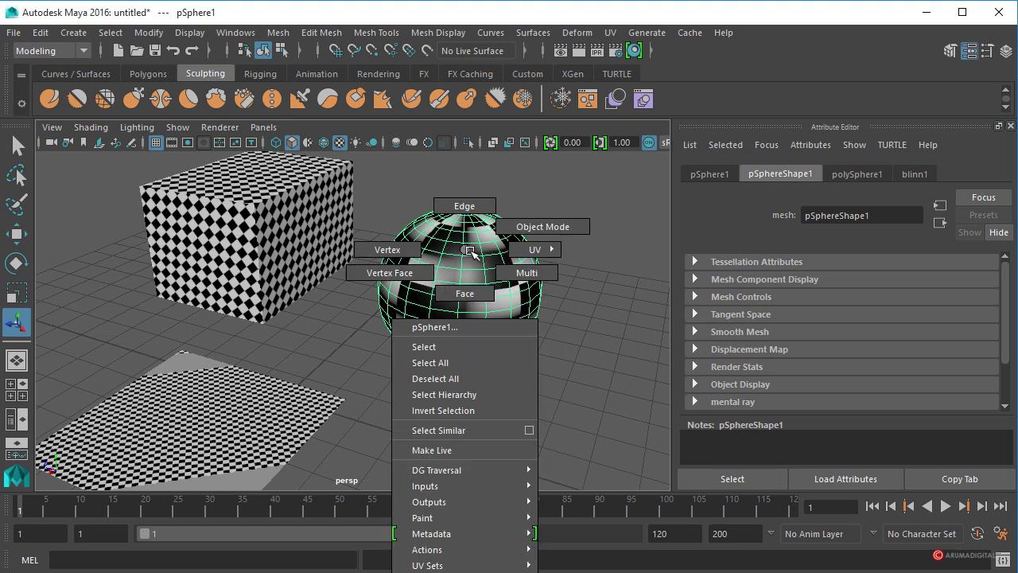
left_click(465, 292)
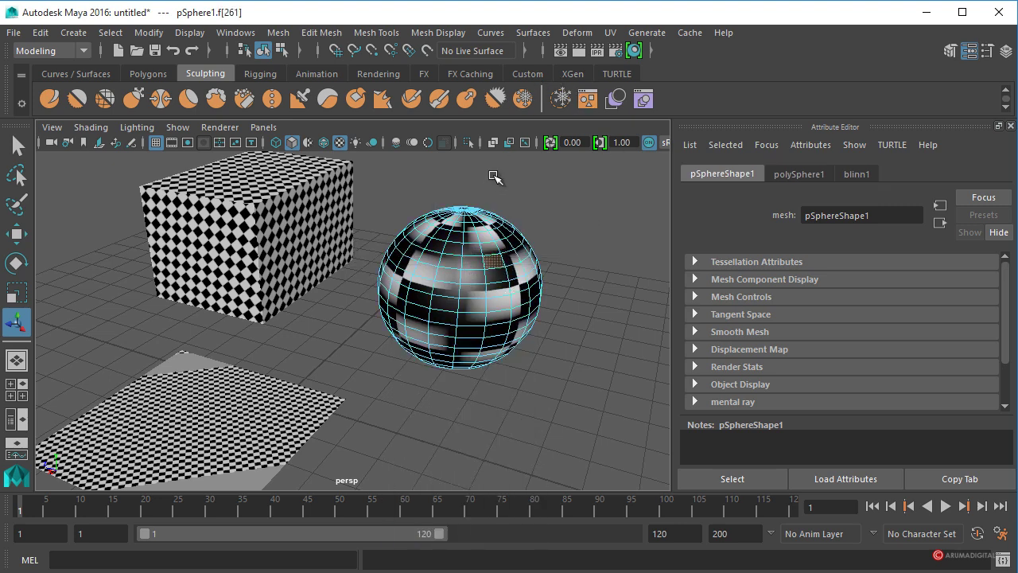
left_click_drag(373, 186, 609, 388)
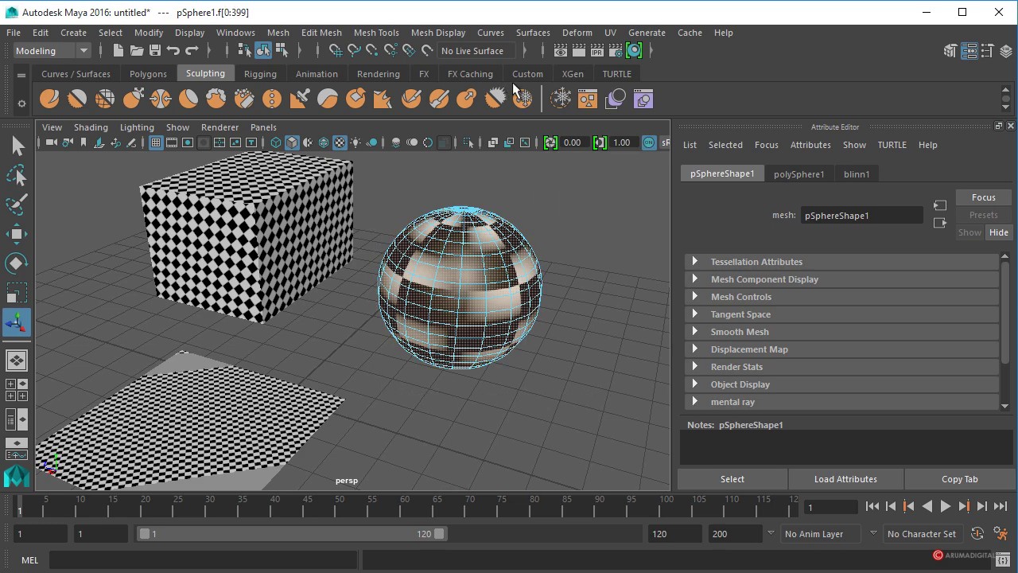
left_click(610, 34)
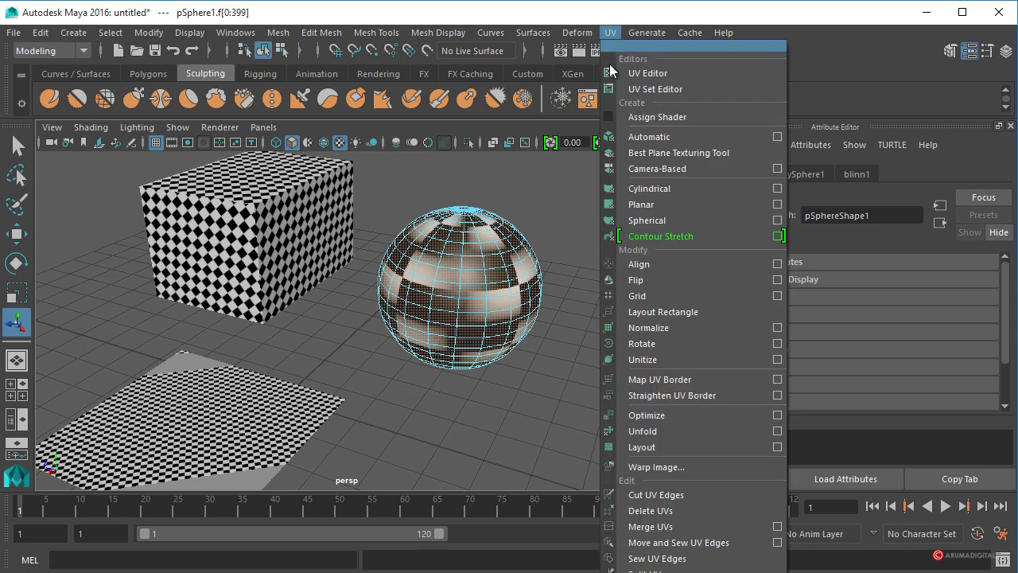
left_click(646, 140)
left_click_drag(604, 214, 528, 278, "alt")
left_click(555, 210)
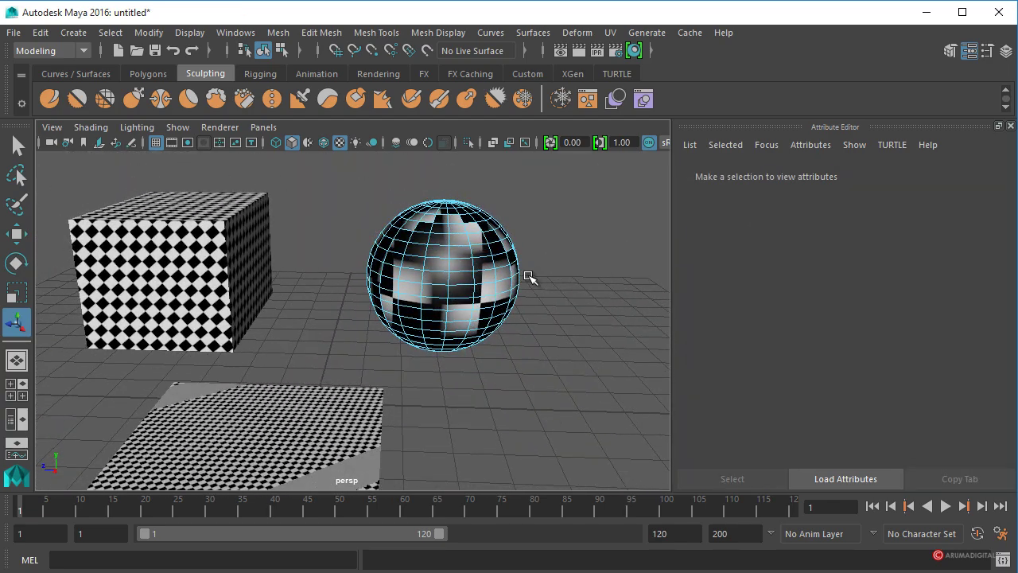
Select all of the sphere's faces again and apply Spherical UV mapping to them.
right_click(444, 221)
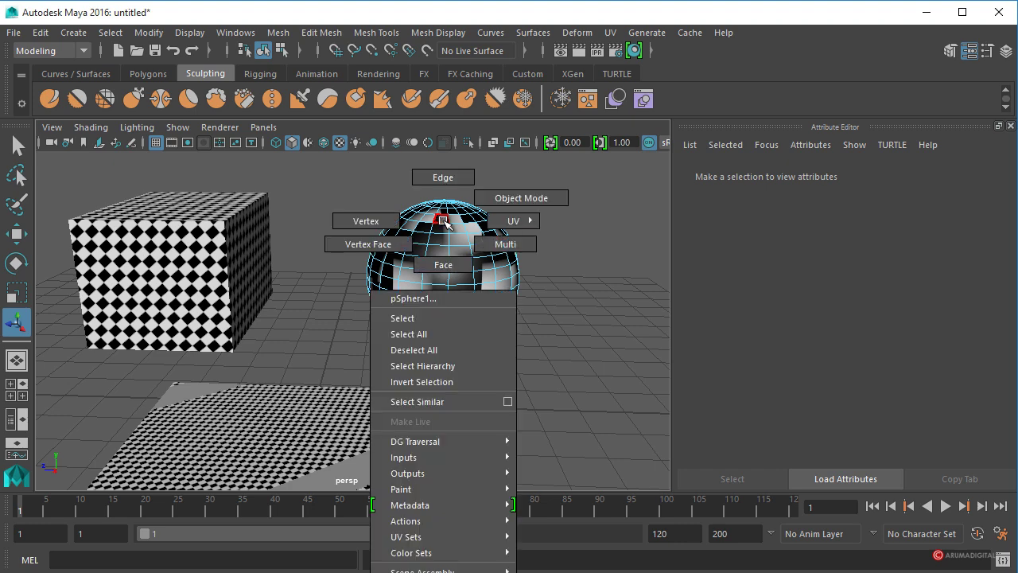
left_click(443, 264)
left_click_drag(574, 165, 320, 367)
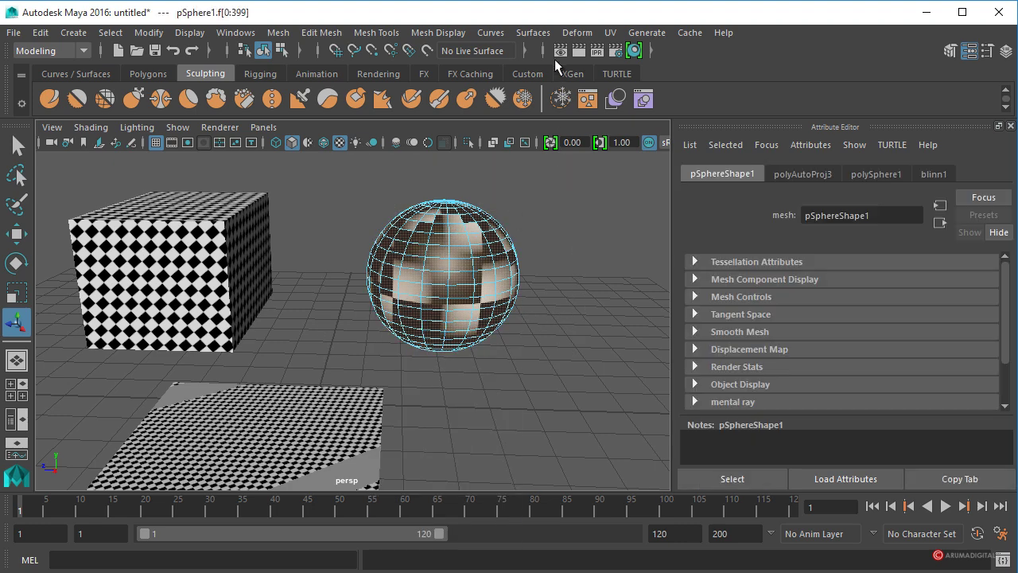
left_click(610, 33)
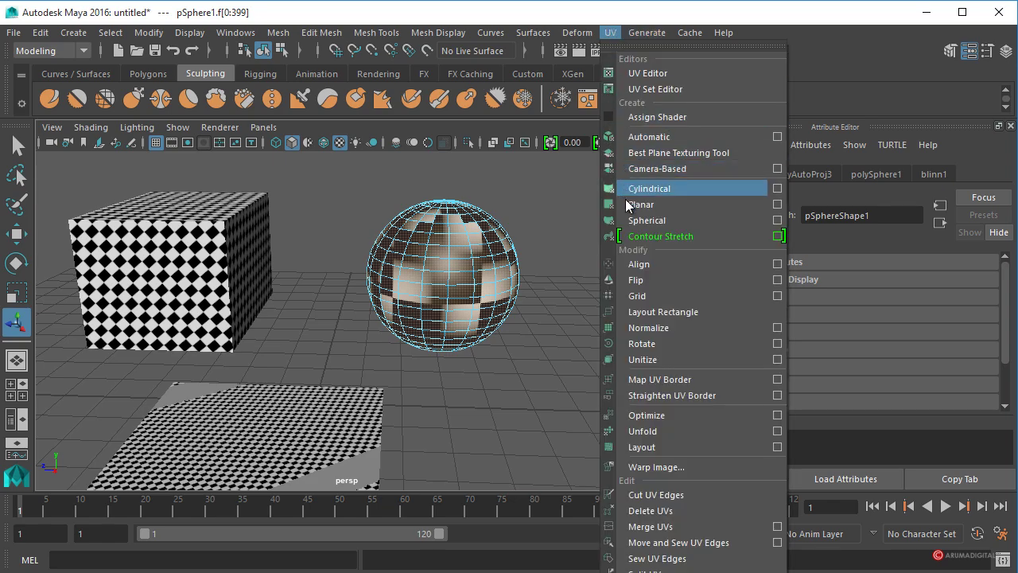
left_click(639, 216)
mouse_move(530, 250)
left_mouse_down("alt")
mouse_move(338, 283)
mouse_move(525, 235)
left_mouse_up("alt")
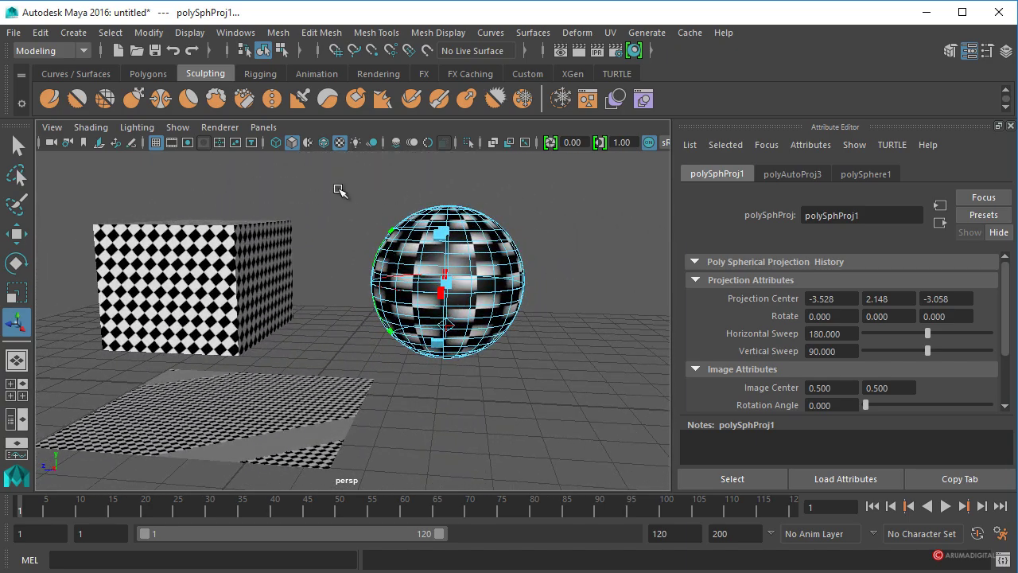
left_click_drag(337, 196, 352, 200, "alt")
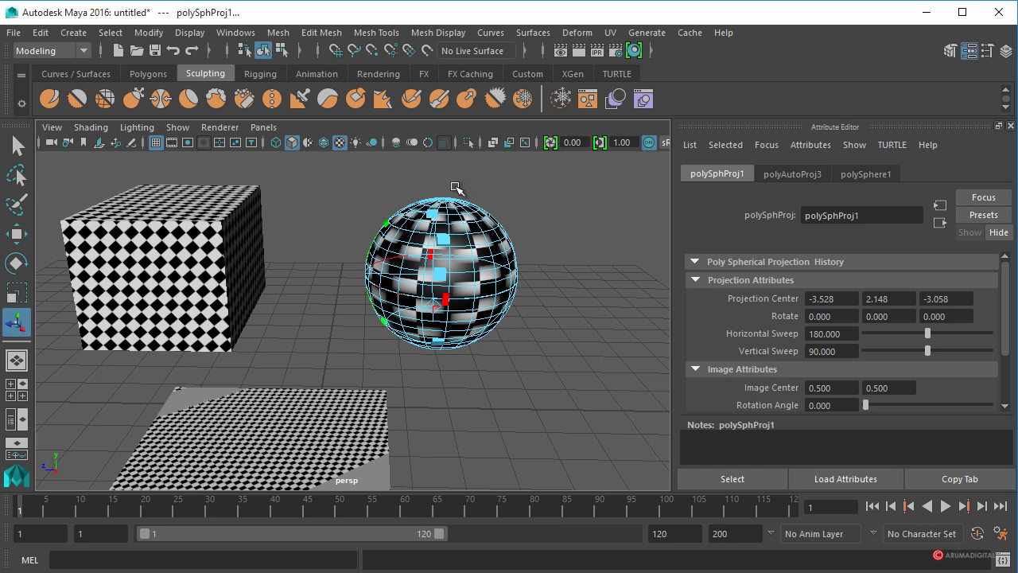
Return the sphere to object mode, select it and open the UV Editor, placed so that the sphere stays visible beside it.
right_click_drag(446, 205, 509, 184)
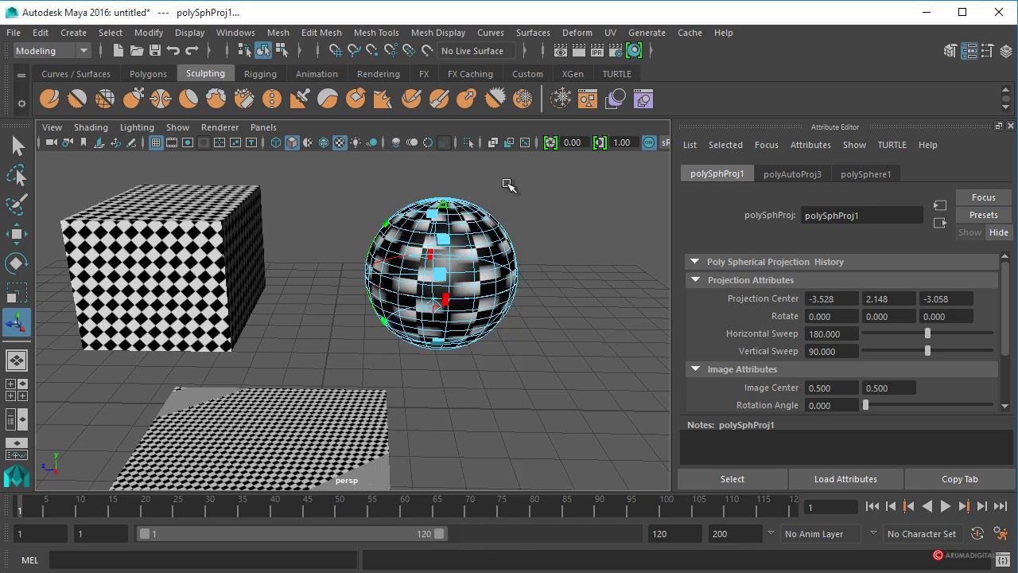
left_click(473, 225)
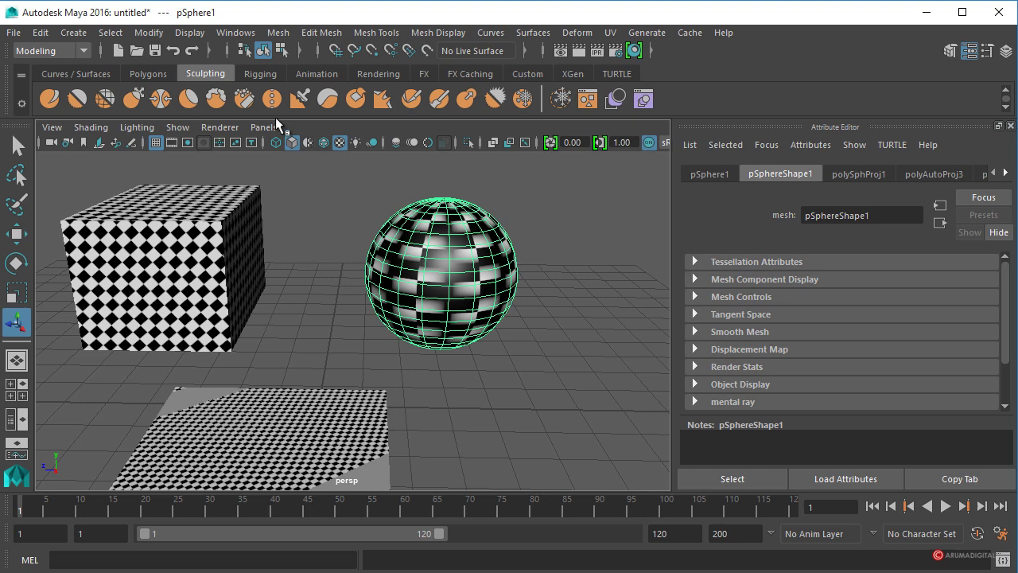
left_click(236, 33)
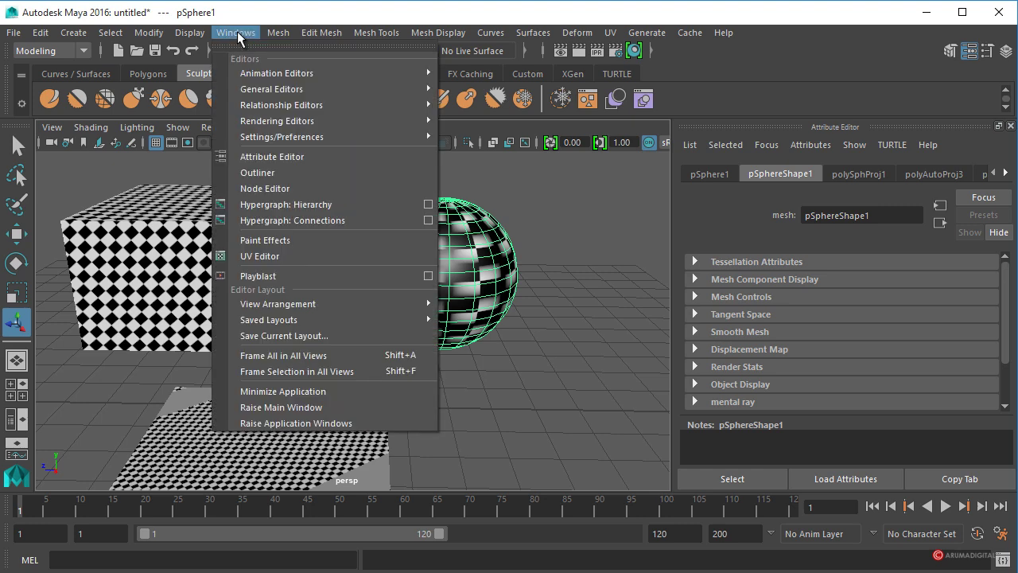
left_click(256, 256)
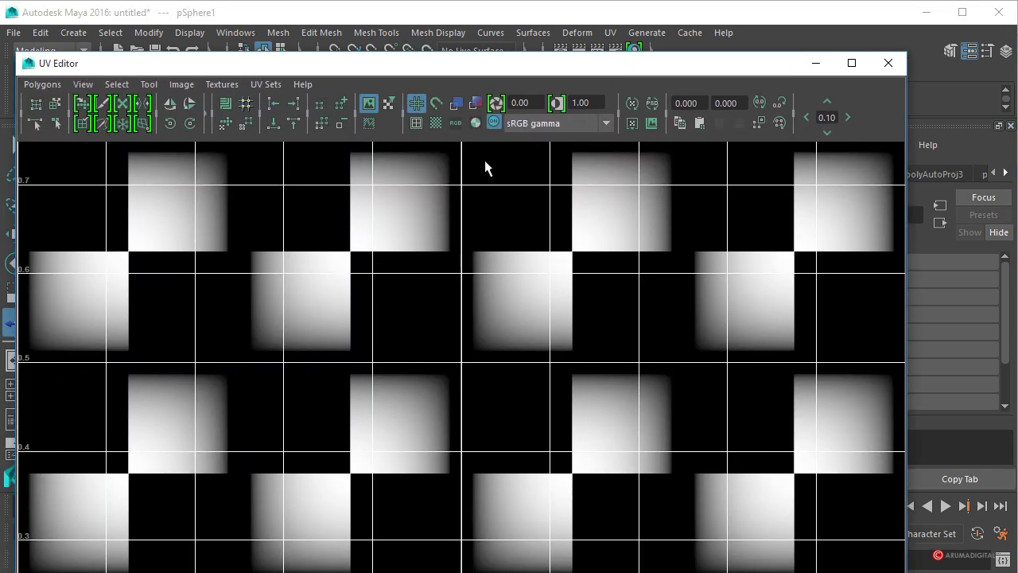
scroll(607, 273, "down", 10)
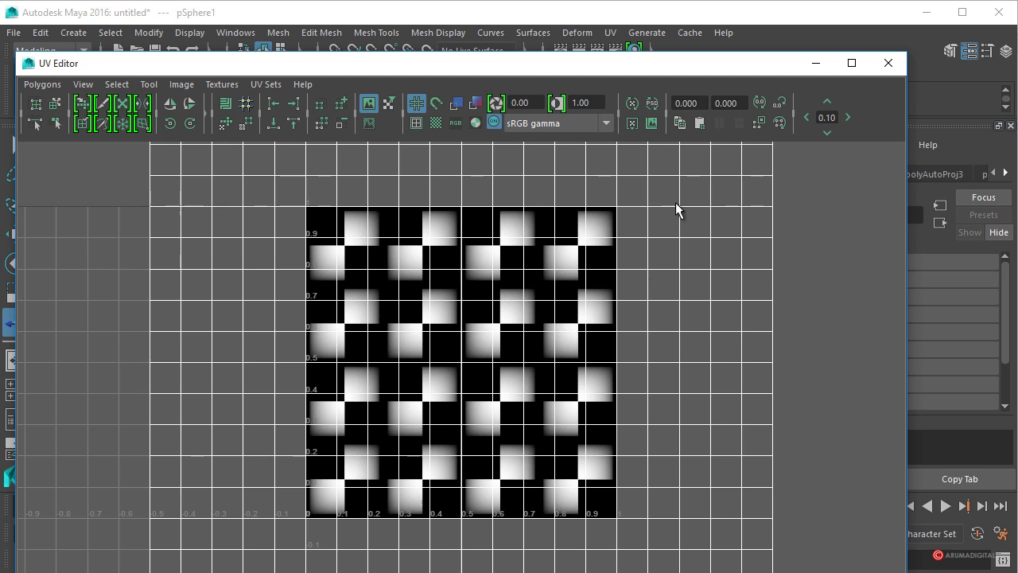
left_click_drag(612, 68, 140, 57)
right_click_drag(485, 270, 585, 273, "alt")
left_click_drag(273, 50, 318, 51)
Select a patch of UVs on the upper front of the sphere and move them across the texture in the UV Editor.
left_click(598, 226)
right_click_drag(598, 227, 660, 276)
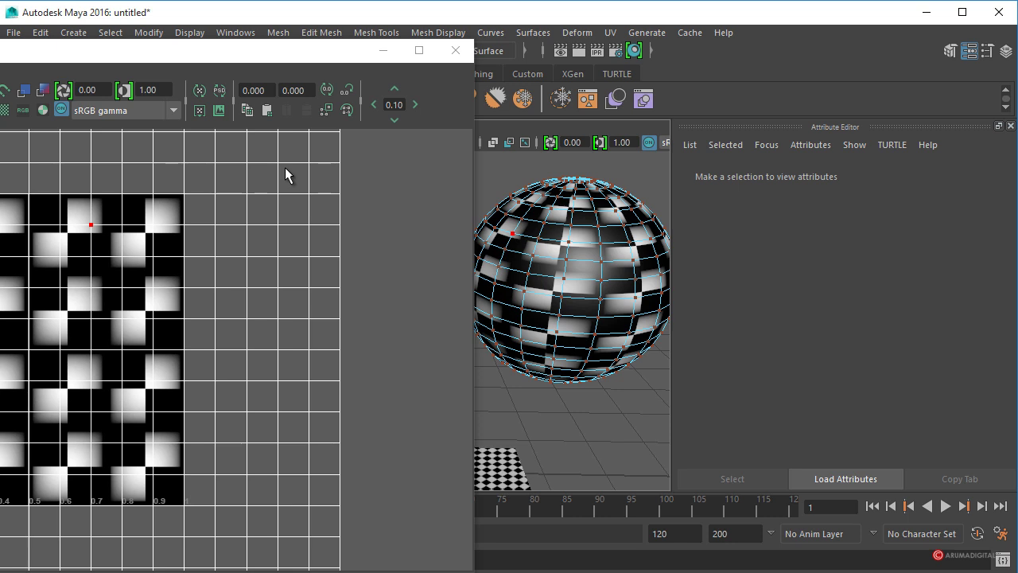
left_click_drag(518, 177, 611, 264)
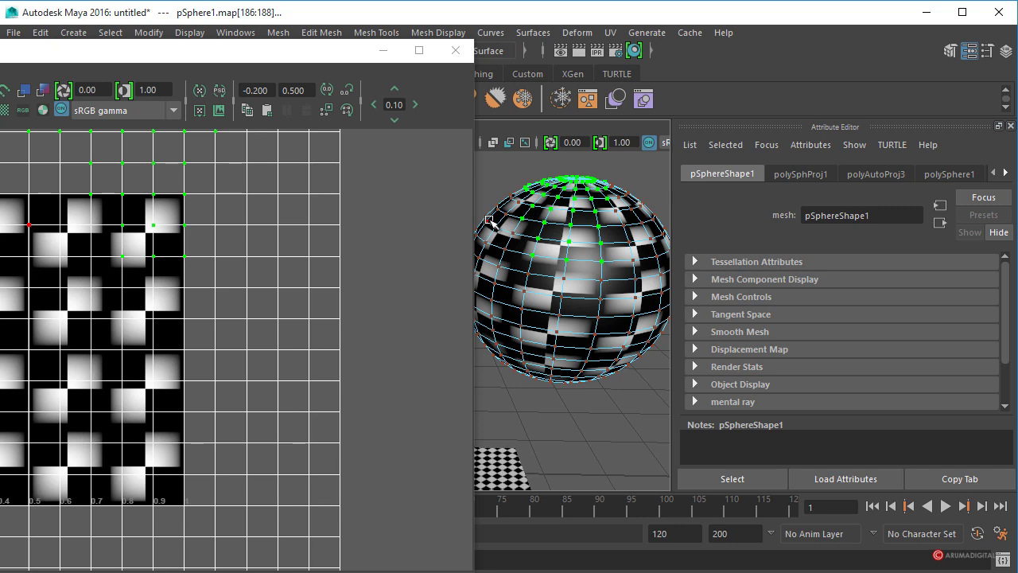
key("w")
left_click_drag(82, 188, 81, 141)
left_click_drag(181, 193, 143, 219)
left_click_drag(55, 161, 82, 275)
mouse_move(601, 322)
left_mouse_down("alt")
mouse_move(655, 357)
mouse_move(540, 234)
mouse_move(588, 314)
left_mouse_up("alt")
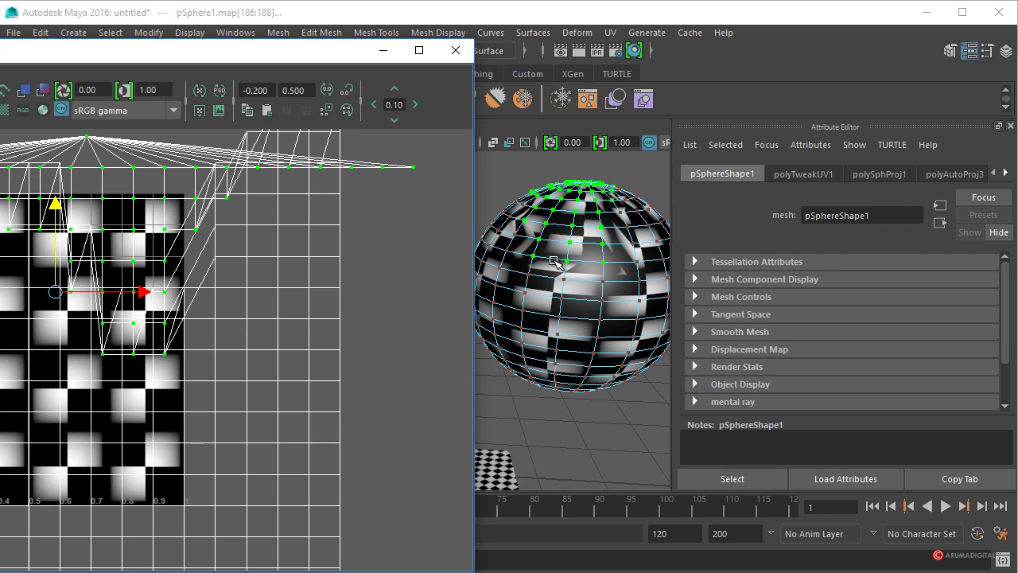
Move the two UV columns on the sphere's lower front outside the texture square, then close the UV Editor.
left_click_drag(556, 261, 608, 373)
middle_click_drag(172, 444, 172, 365)
left_click_drag(75, 360, 180, 364)
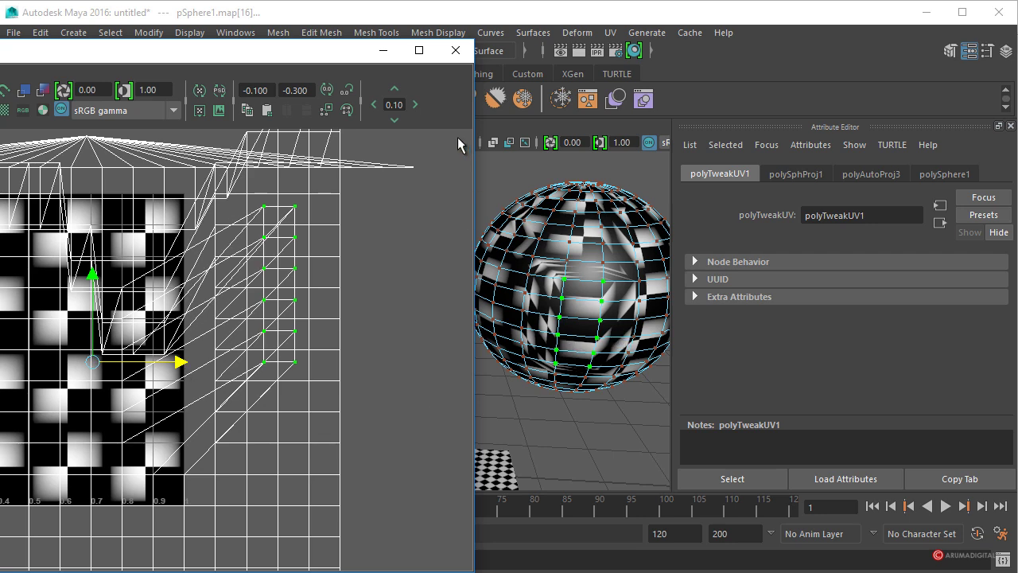
left_click(456, 50)
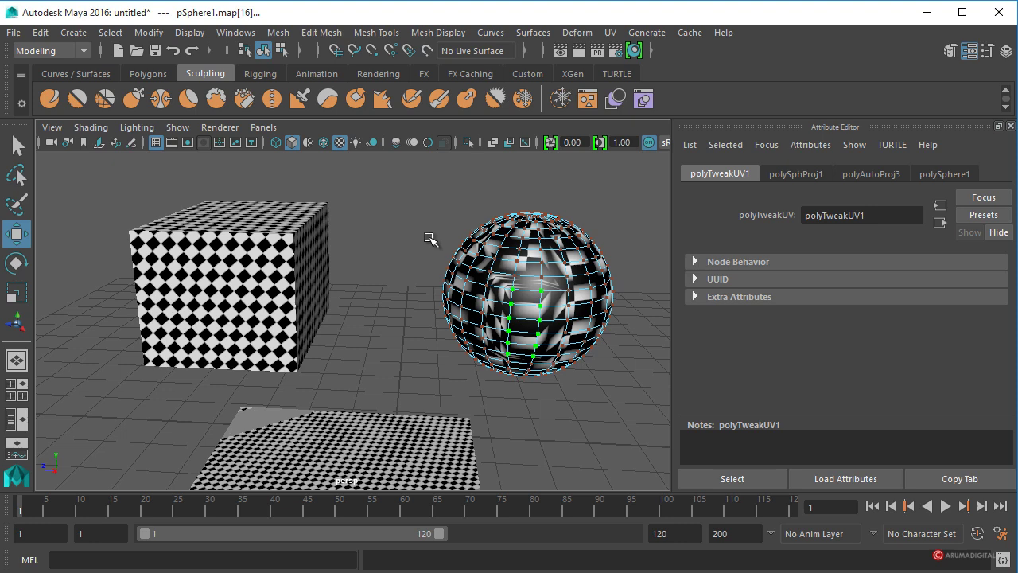
Return the sphere to object mode and map a 3D Cloud texture to the Transparency of its blinn1 material.
right_click(518, 231)
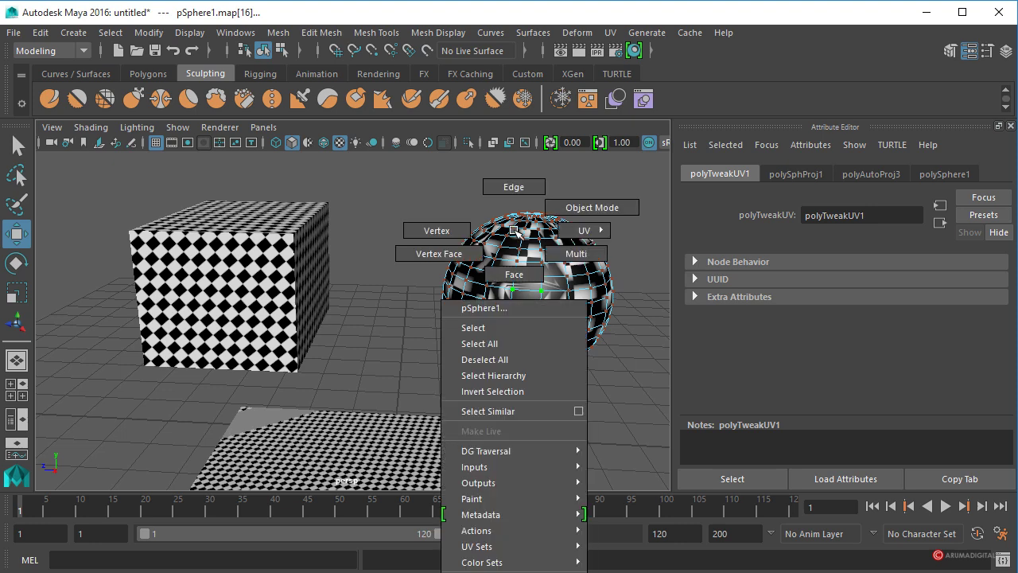
left_click(555, 211)
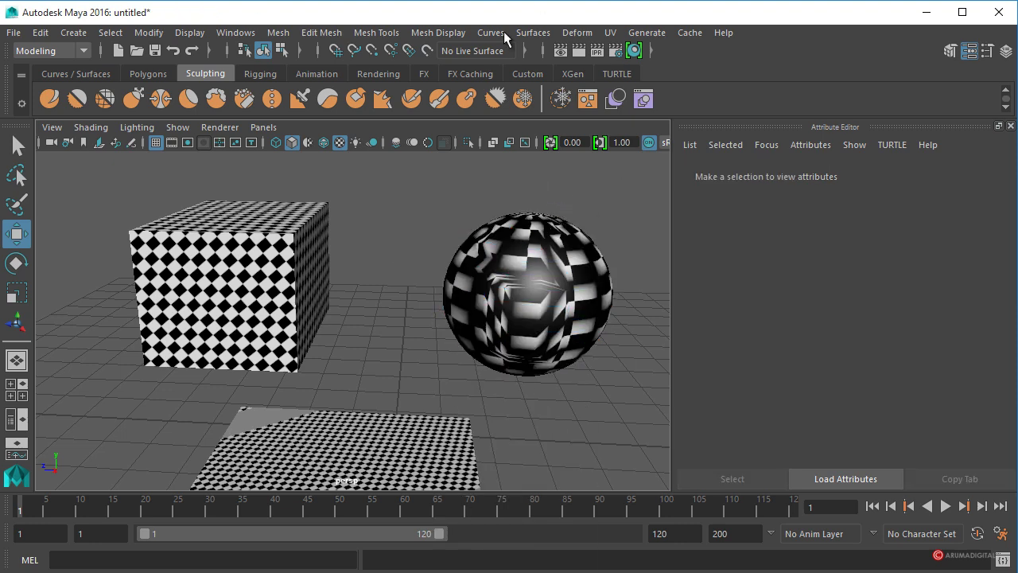
left_click(519, 245)
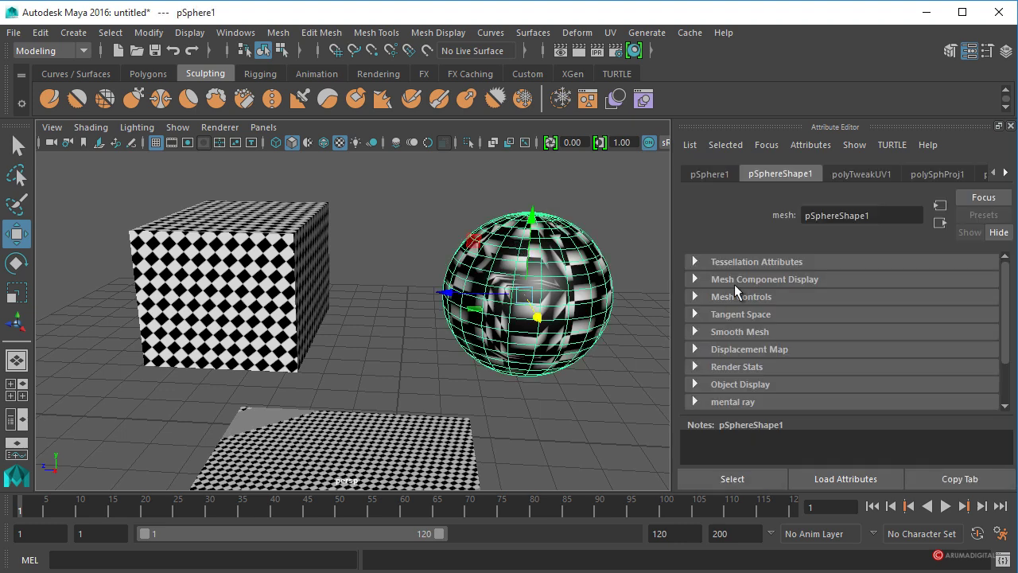
left_click(1006, 172)
left_click(1006, 173)
left_click(960, 173)
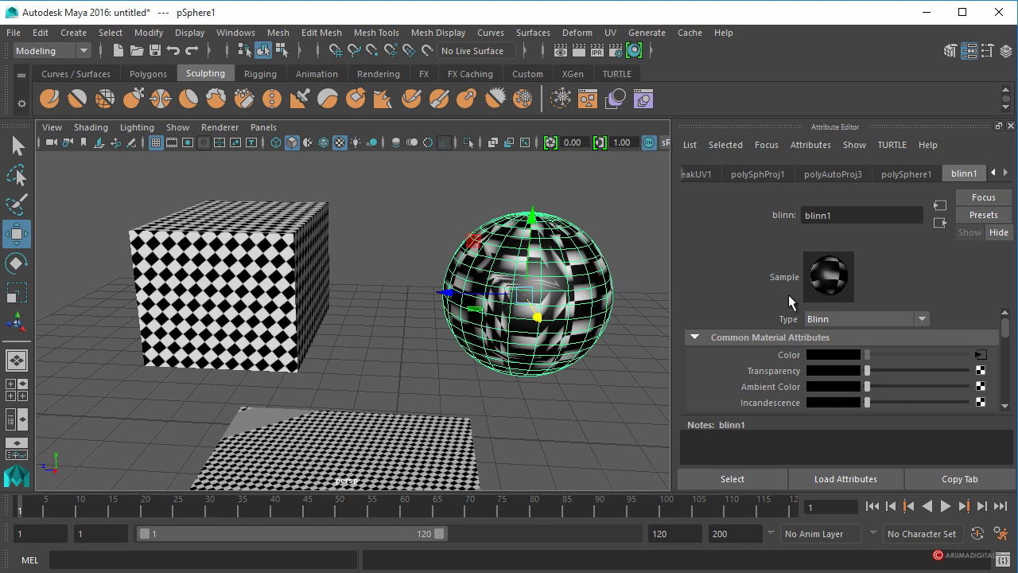
left_click(981, 371)
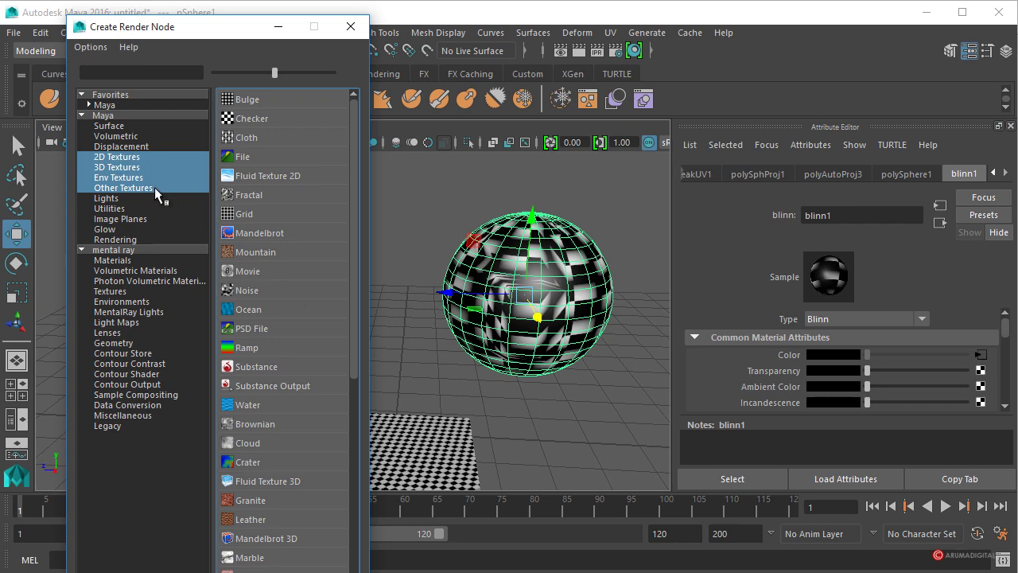
left_click(133, 169)
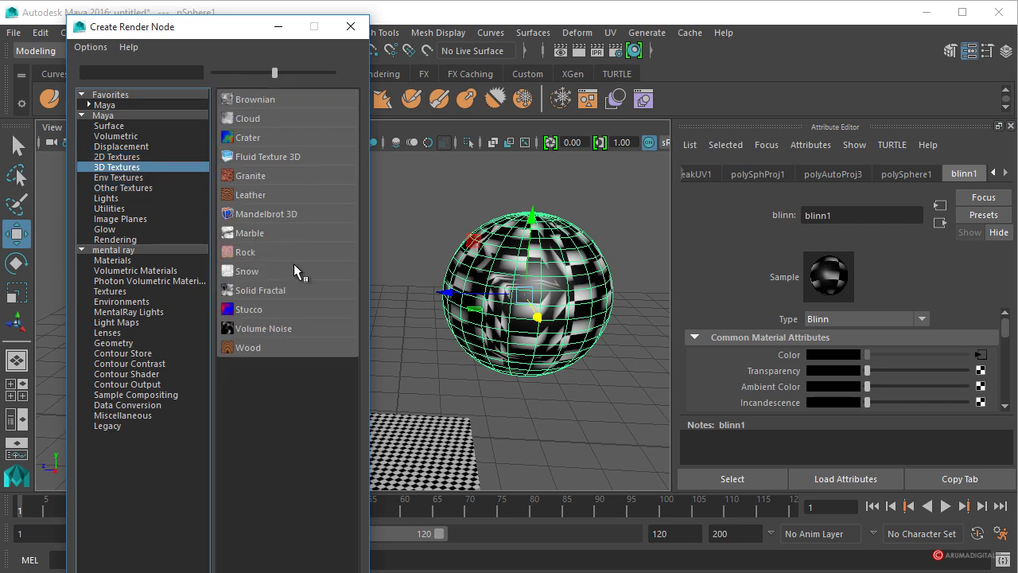
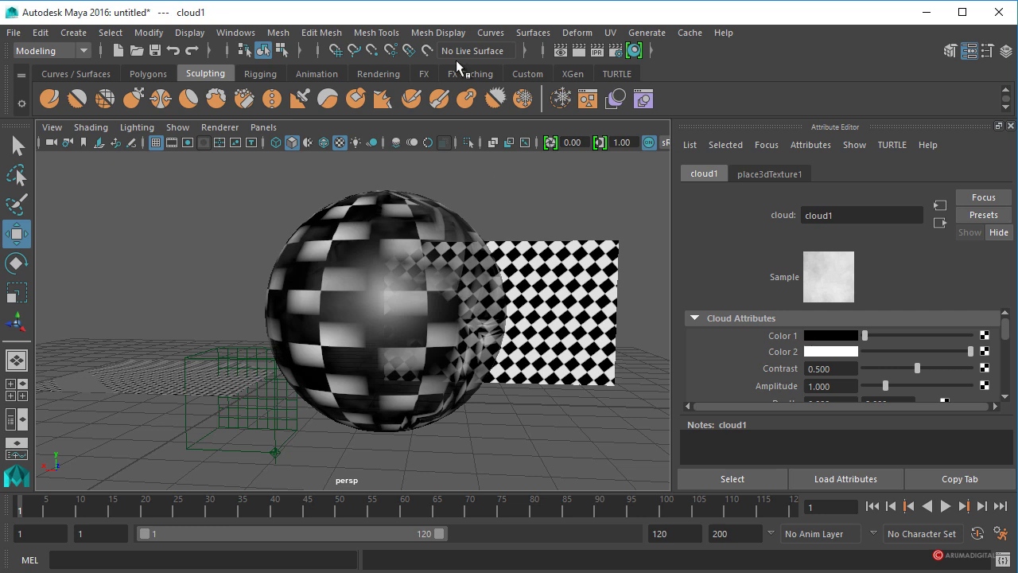
Switch to the Rendering commands, render the current frame to check the sphere's transparency, and close the render.
left_click(74, 54)
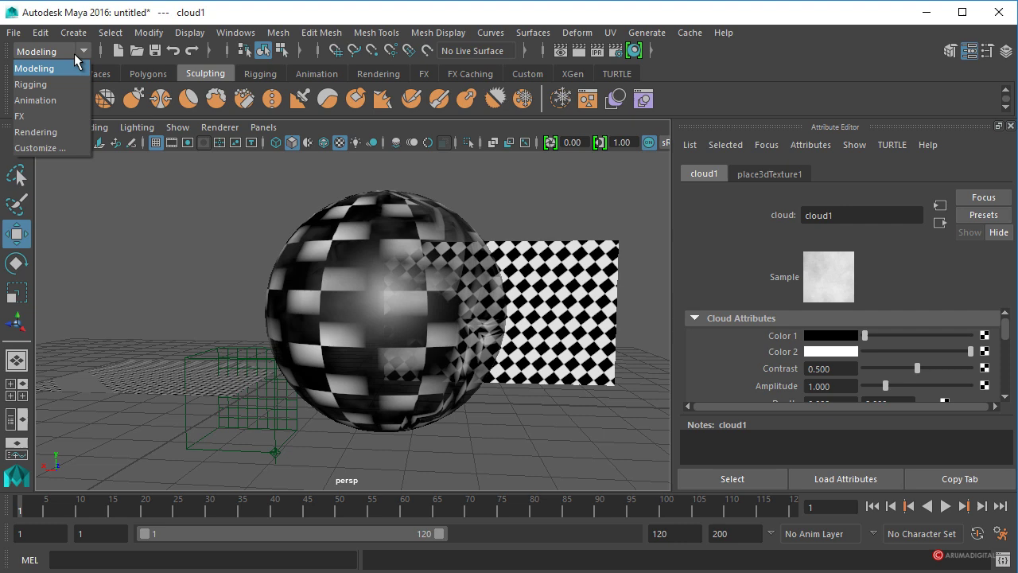
left_click(35, 132)
left_click(414, 33)
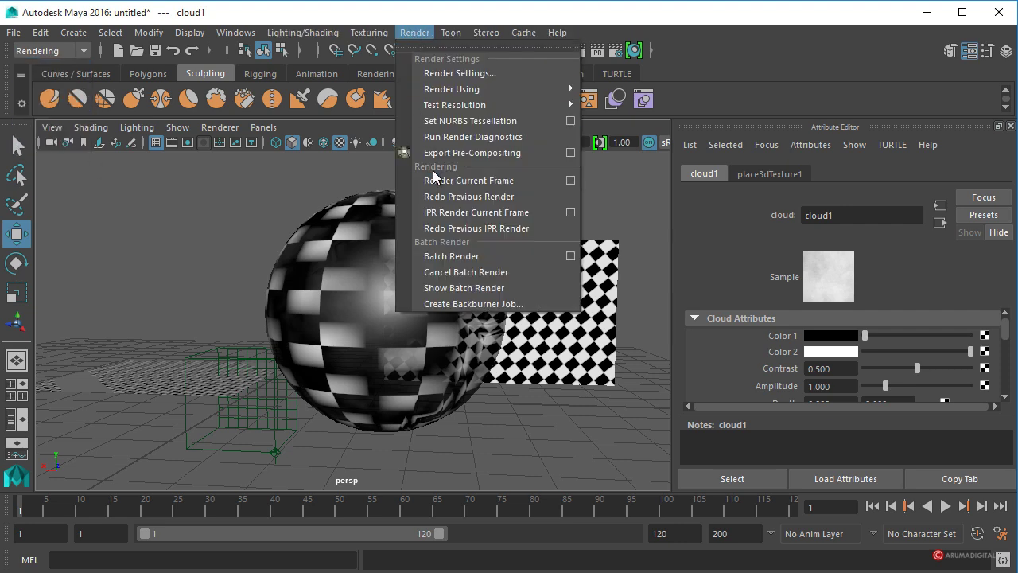
left_click(439, 178)
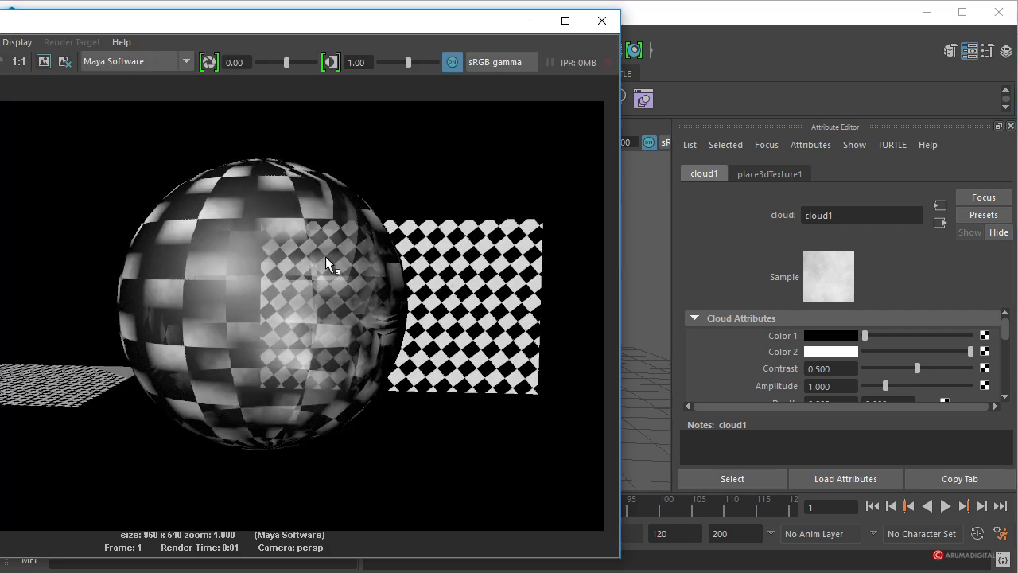
left_click(606, 27)
left_click_drag(329, 357, 541, 252, "alt")
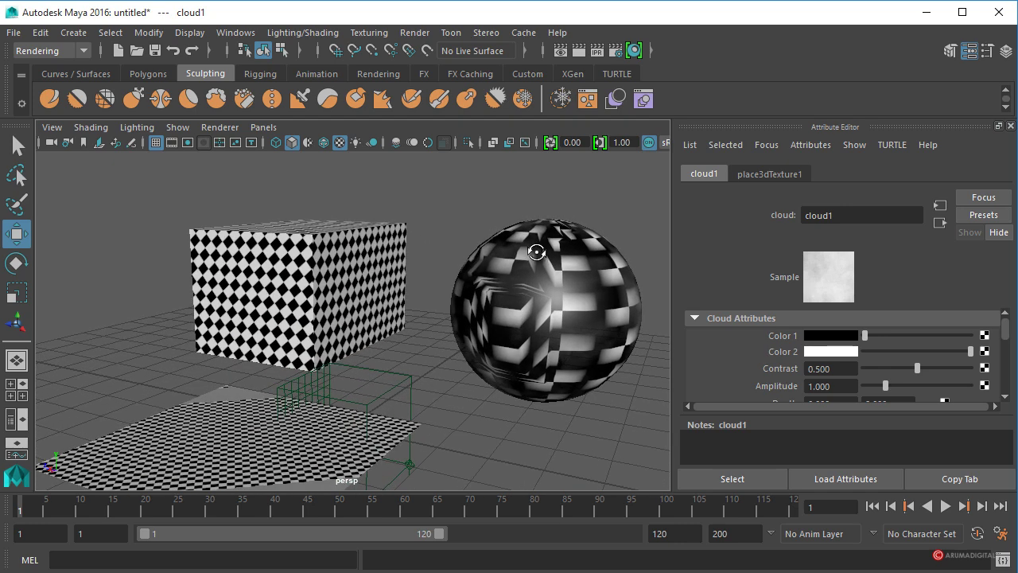
Select all faces of the sphere and apply a Spherical UV projection to them.
left_click(540, 258)
right_click_drag(531, 255, 537, 299)
left_click_drag(442, 192, 648, 420)
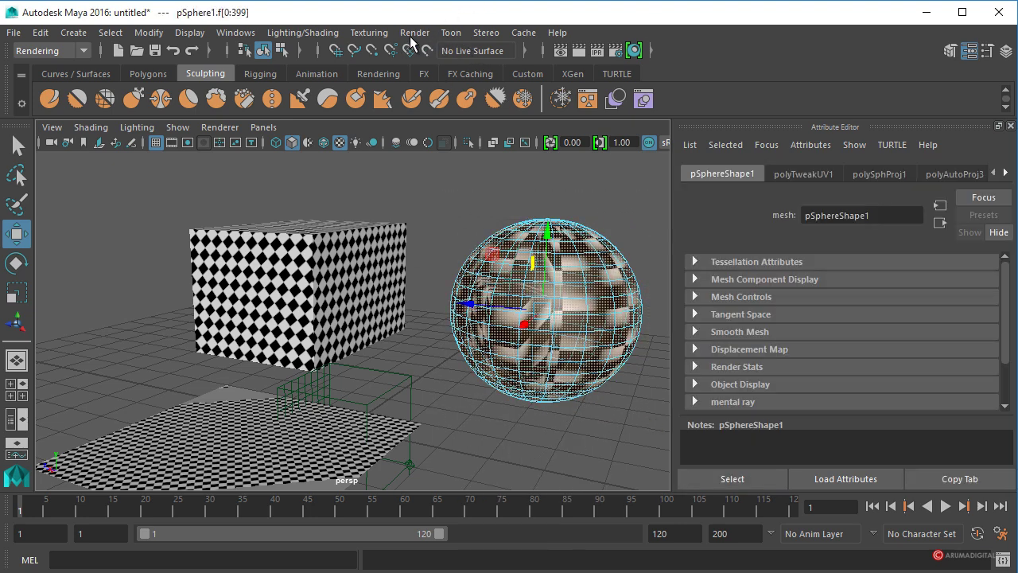
left_click(72, 48)
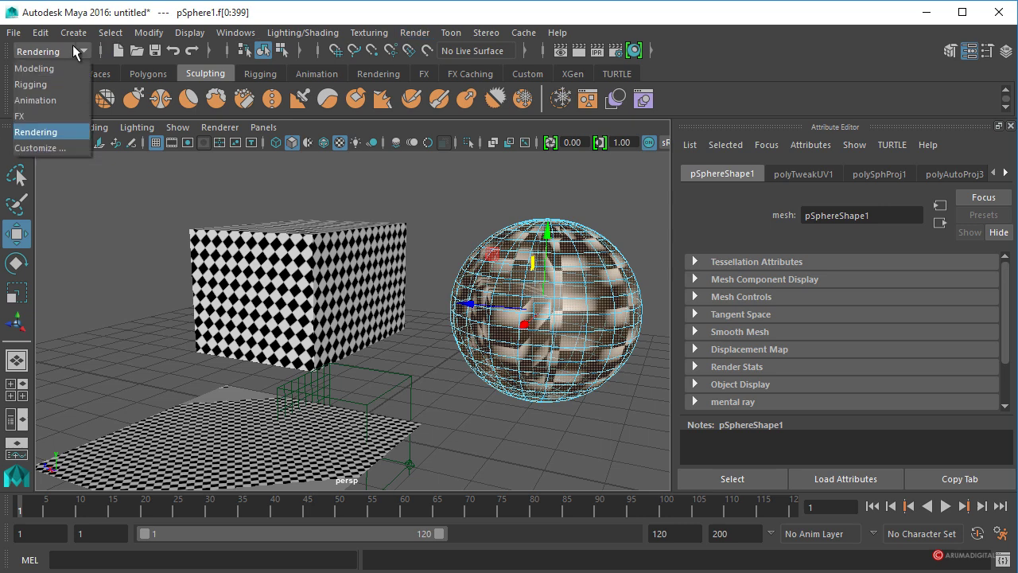
left_click(33, 67)
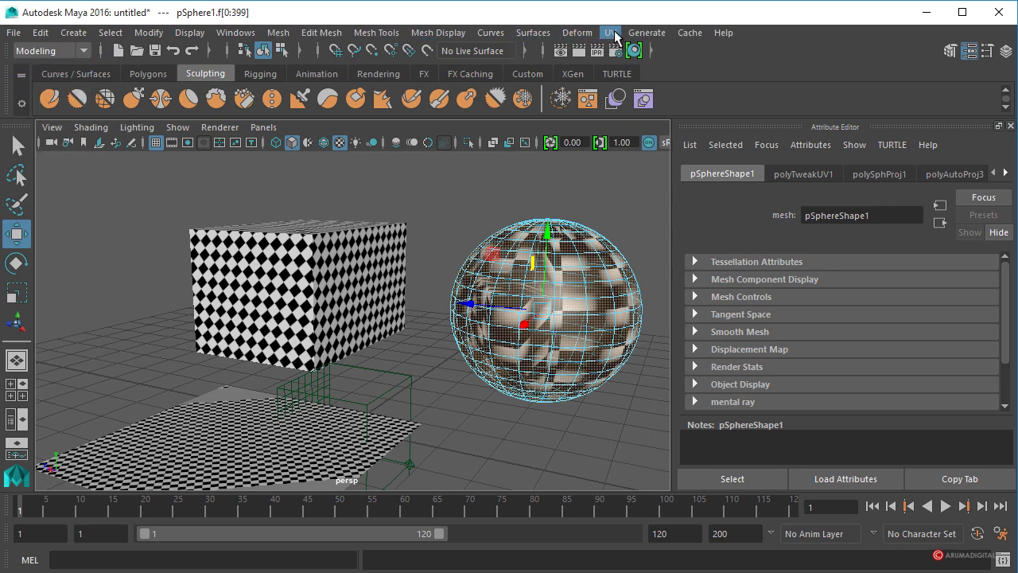
left_click(610, 33)
left_click(652, 220)
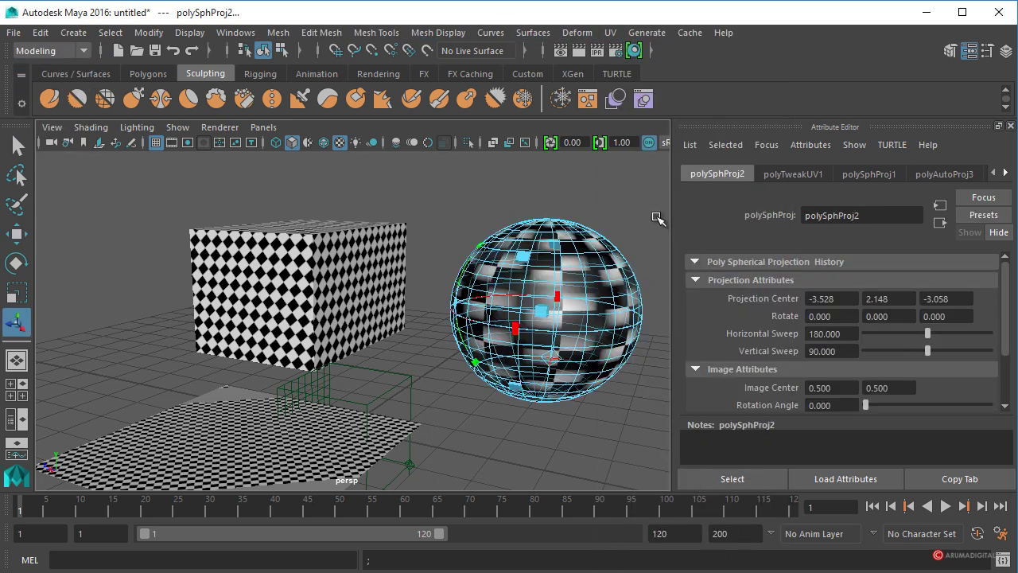
Switch to the Rendering commands and return the sphere to object mode, selecting it as a whole.
left_click(35, 49)
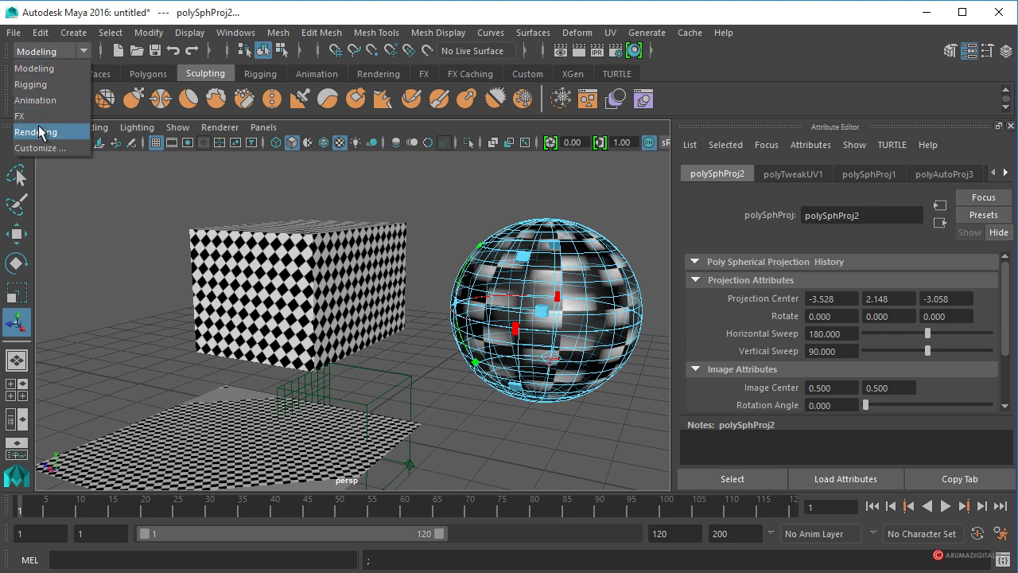
left_click(38, 133)
right_click_drag(547, 230, 611, 203)
left_click(587, 259)
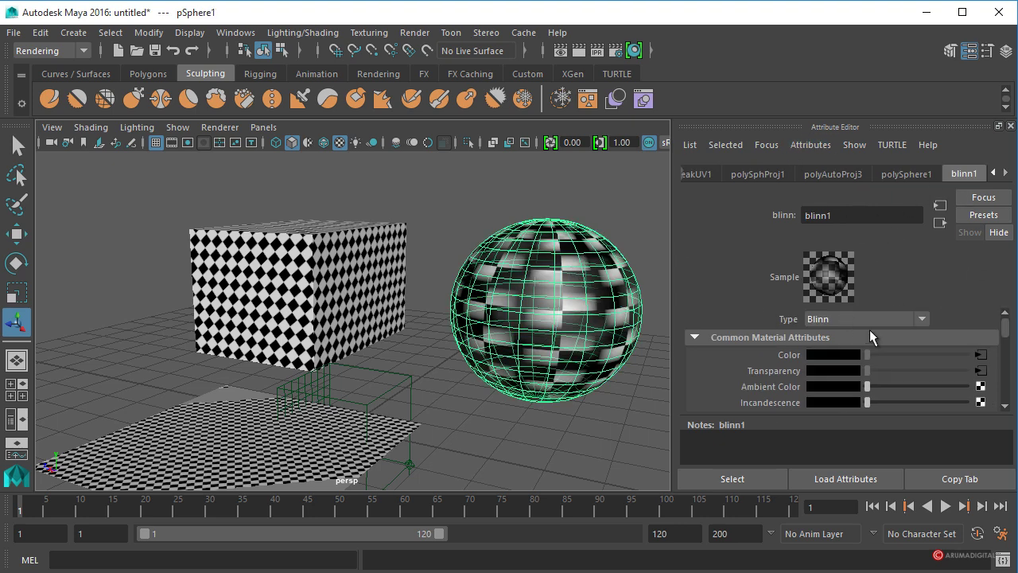
Set the Contrast to 1.000 and the Amplitude to about 3.779 on the Cloud texture driving blinn1's Transparency.
left_click(983, 371)
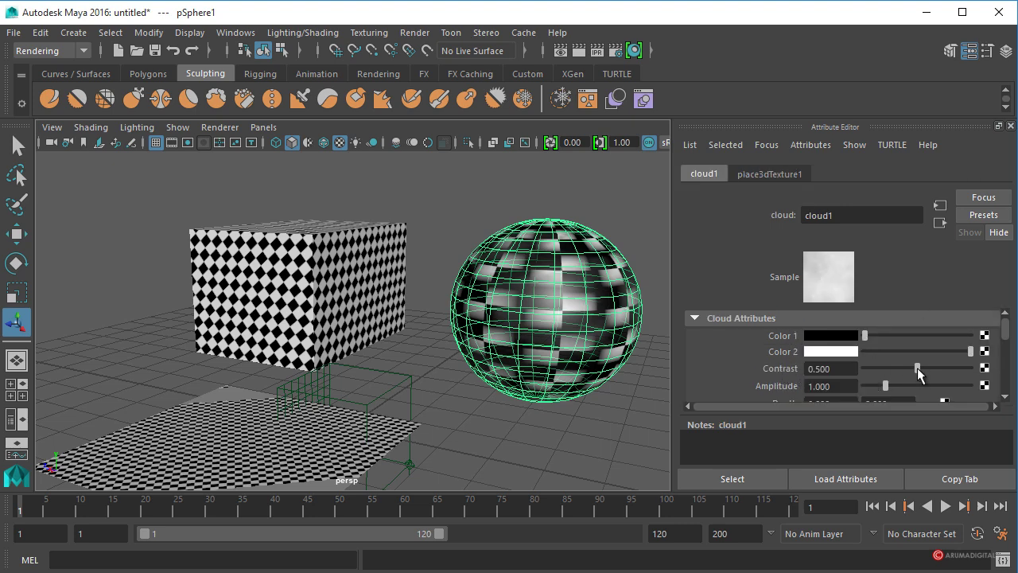
left_click_drag(917, 368, 982, 368)
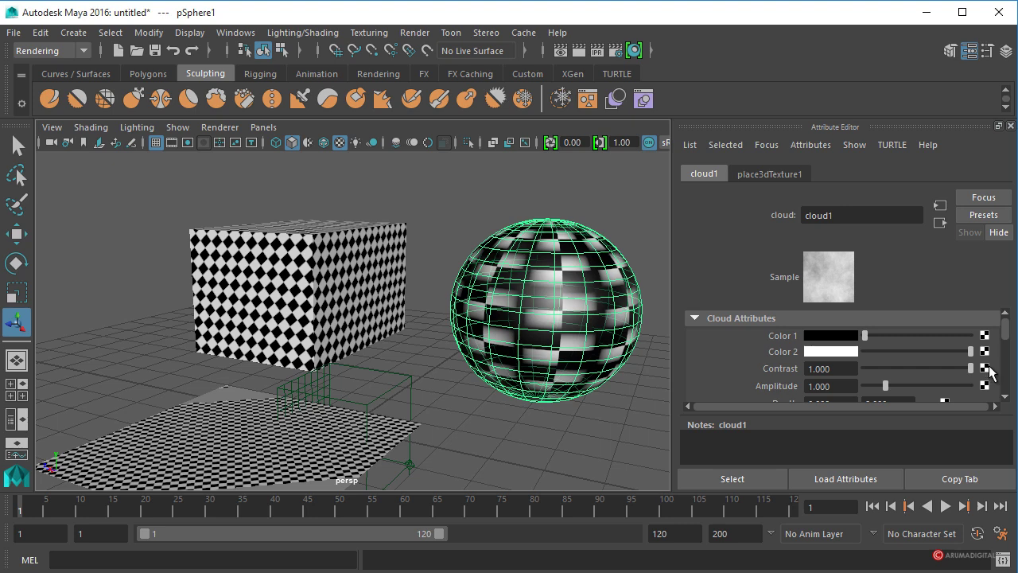
scroll(747, 373, "down", 2)
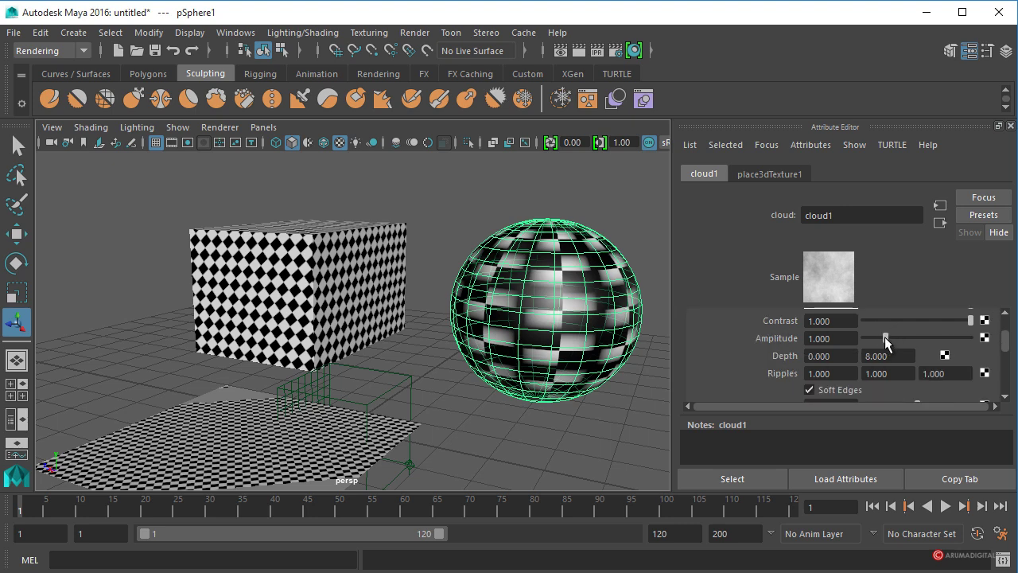
left_click_drag(884, 337, 943, 340)
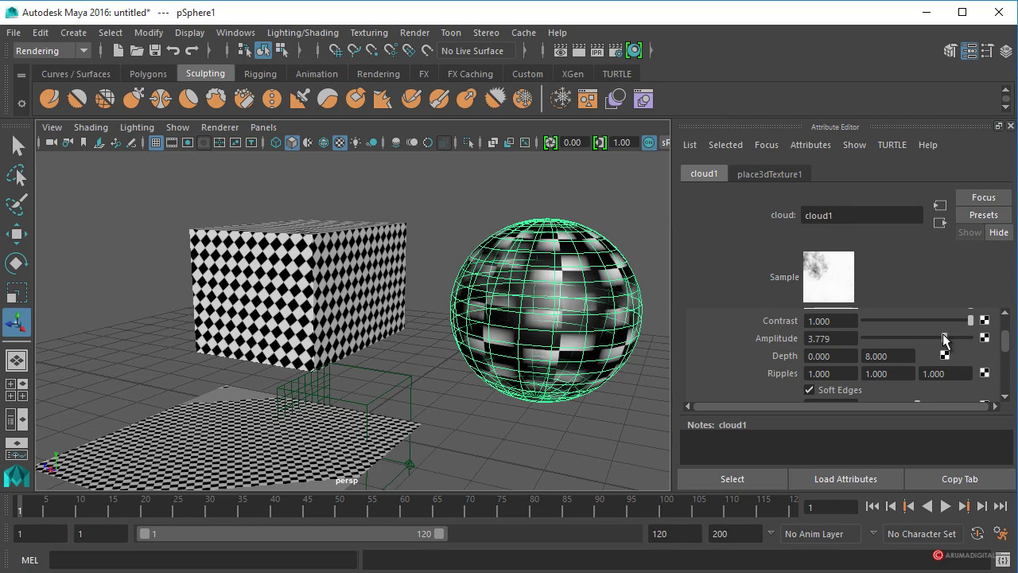
Render the current frame with the sphere in front of the checkered cube to check its cloudy transparency, and close the render.
left_click_drag(536, 326, 402, 315, "alt")
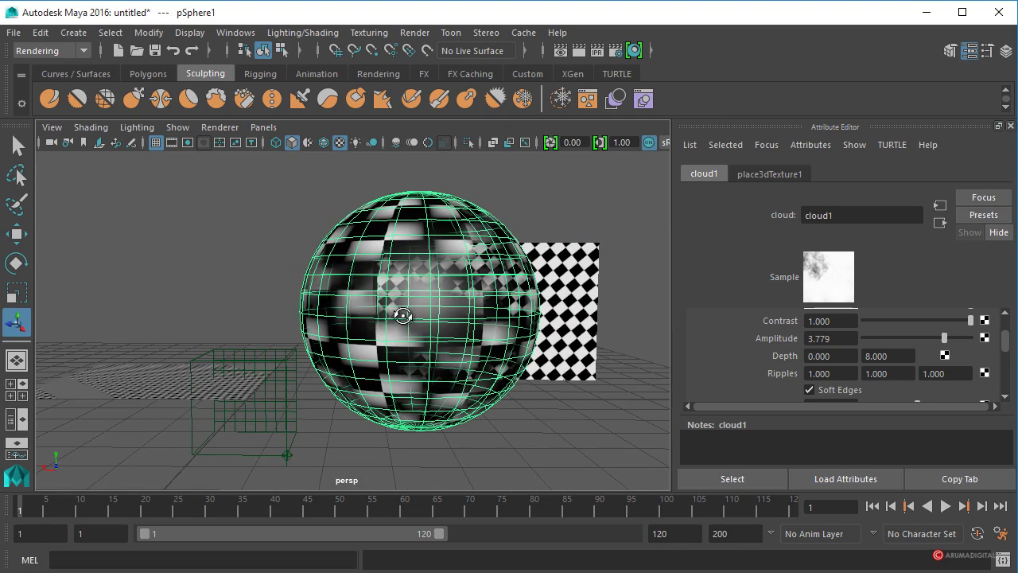
scroll(443, 314, "up", 2)
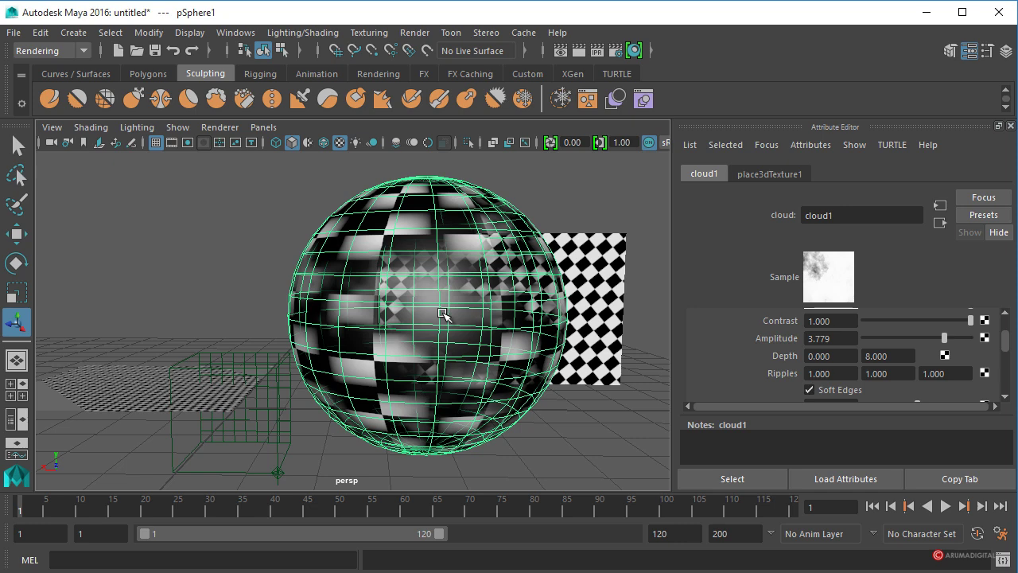
left_click(415, 32)
left_click(443, 186)
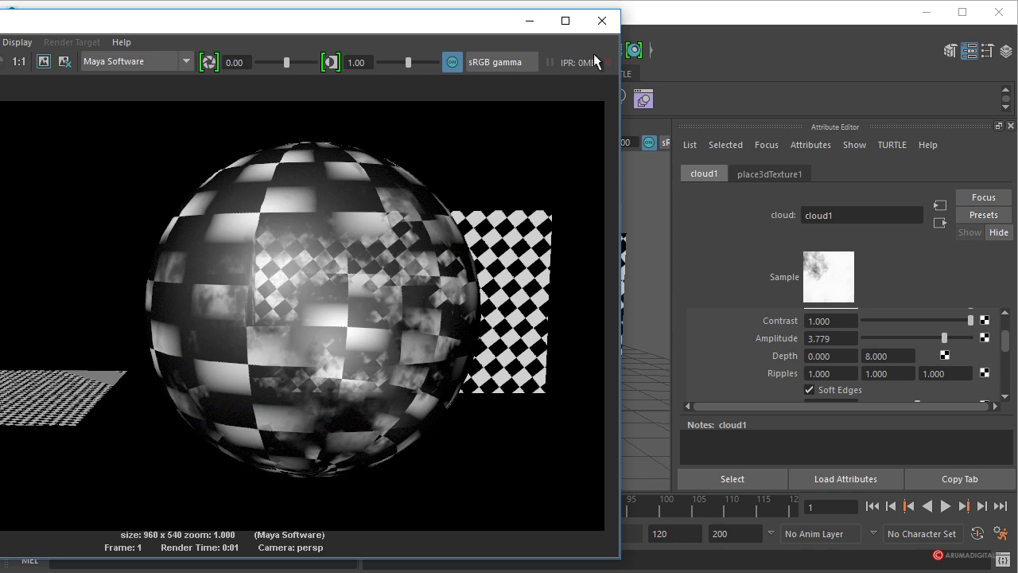
left_click(602, 21)
scroll(367, 253, "down", 10)
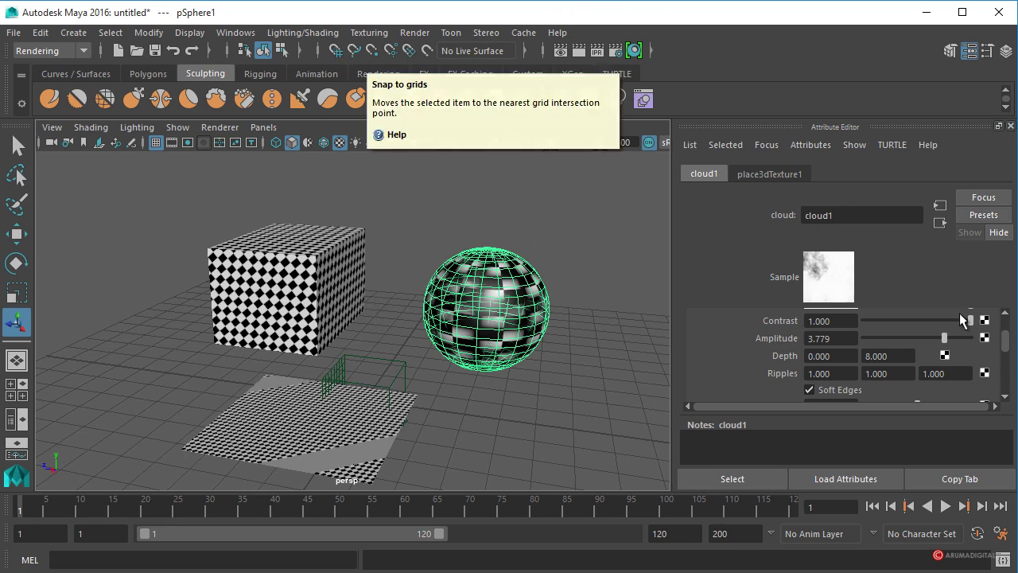
Go back to the sphere's blinn1 material and browse the textures available for its Ambient Color.
left_click(940, 223)
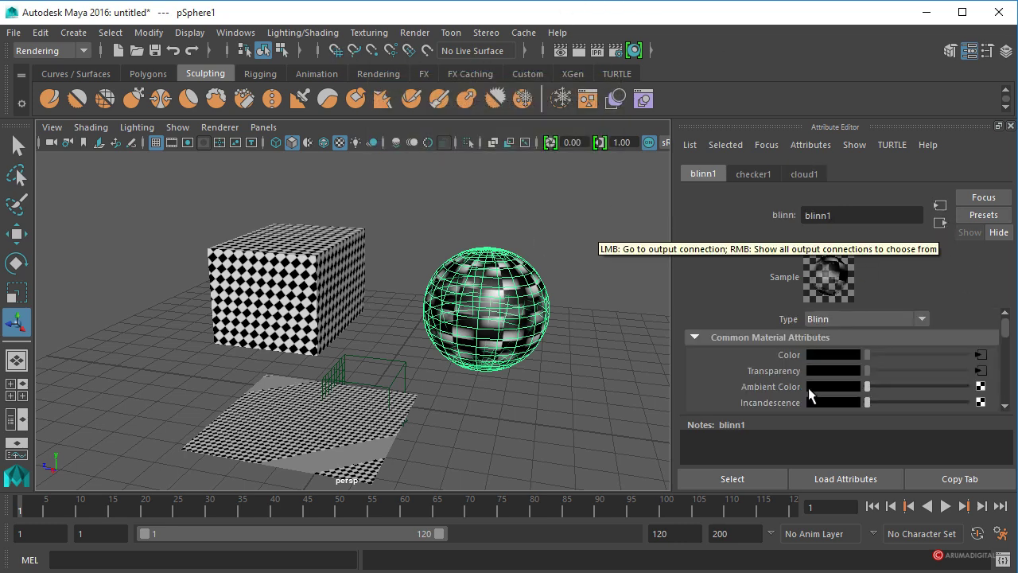
left_click(981, 387)
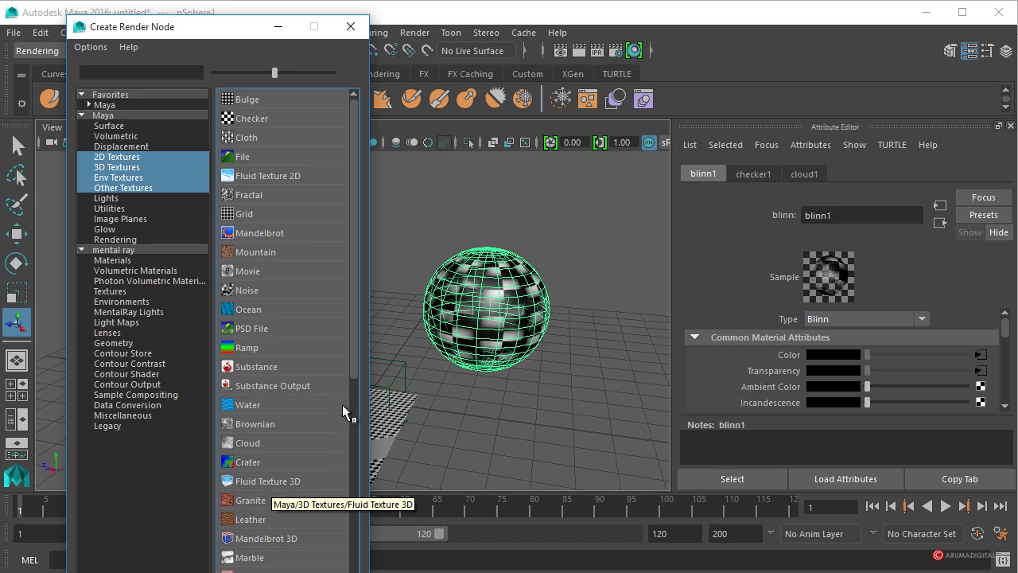
left_click_drag(353, 374, 352, 535)
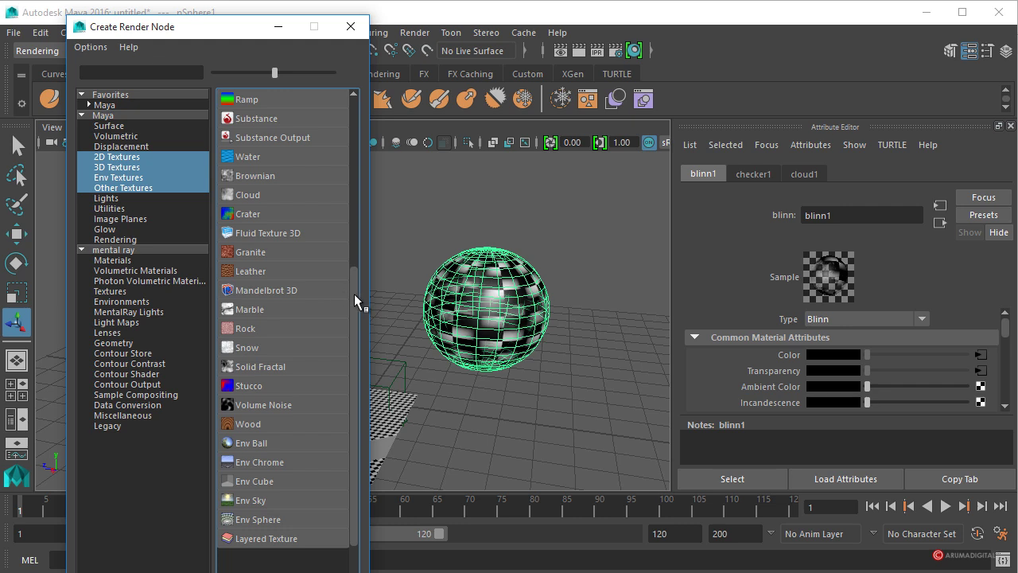
middle_click_drag(354, 294, 361, 137)
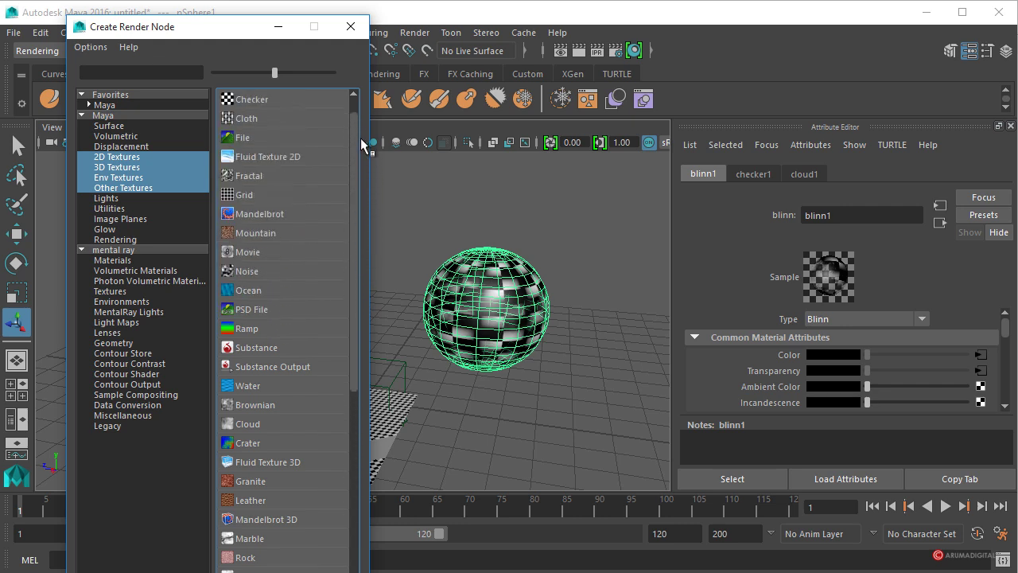